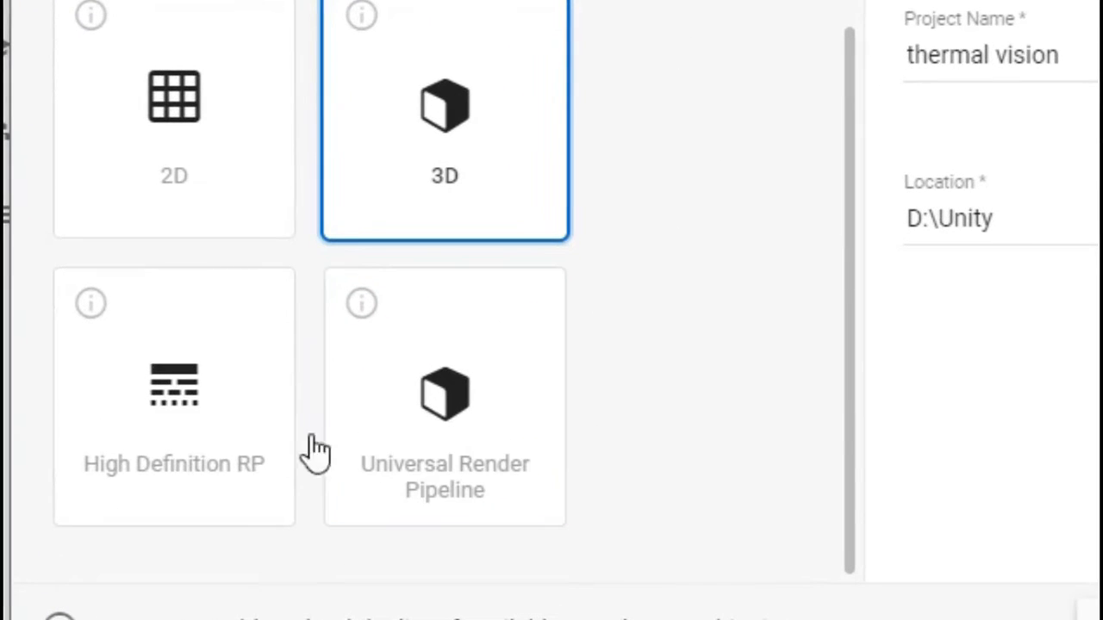
Choose the Universal Render Pipeline template and create the thermal vision project
{"action": "left_click", "coordinate": [220, 448]}
{"action": "left_click", "coordinate": [480, 437]}
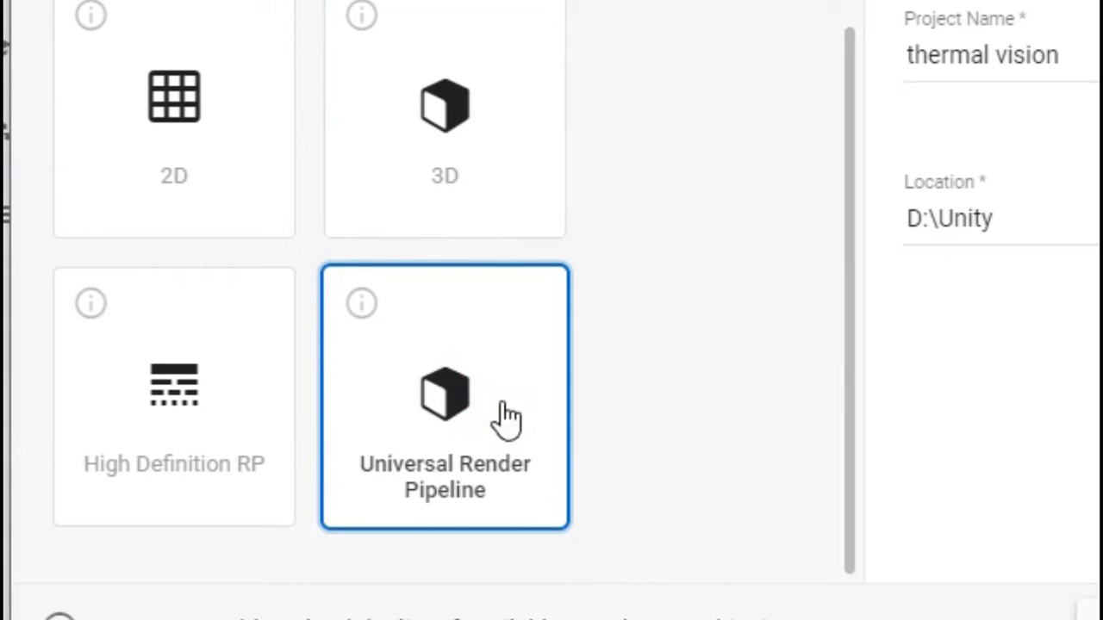
{"action": "left_click", "coordinate": [875, 496]}
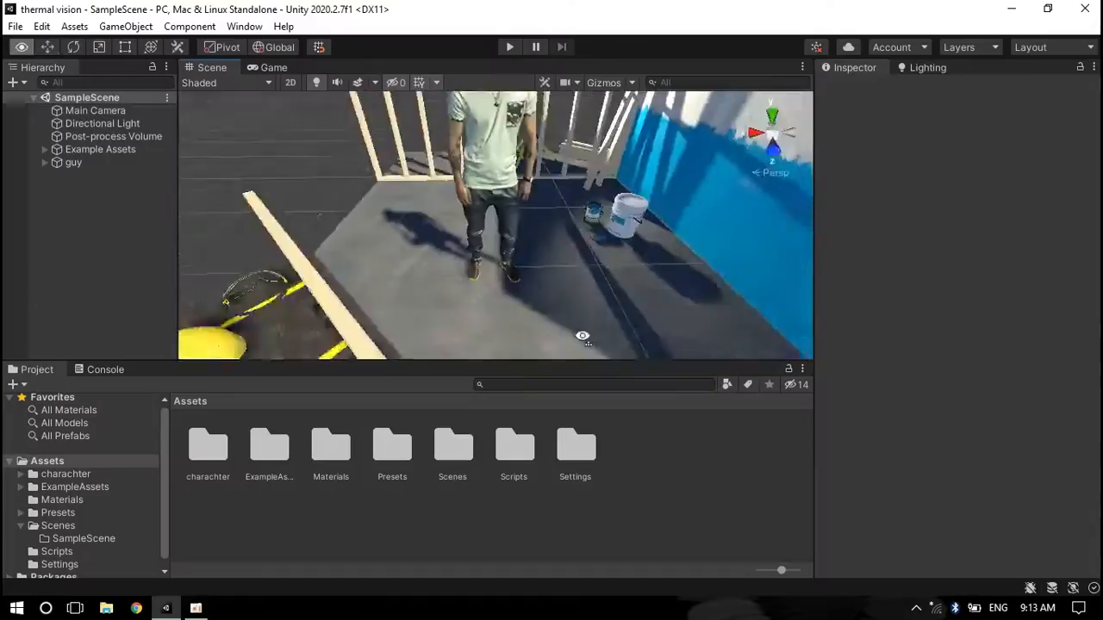
Create an empty GameObject in the hierarchy and name it environmet pp
{"action": "scroll", "coordinate": [594, 272], "scroll_direction": "down", "scroll_amount": 2}
{"action": "right_click", "coordinate": [75, 209]}
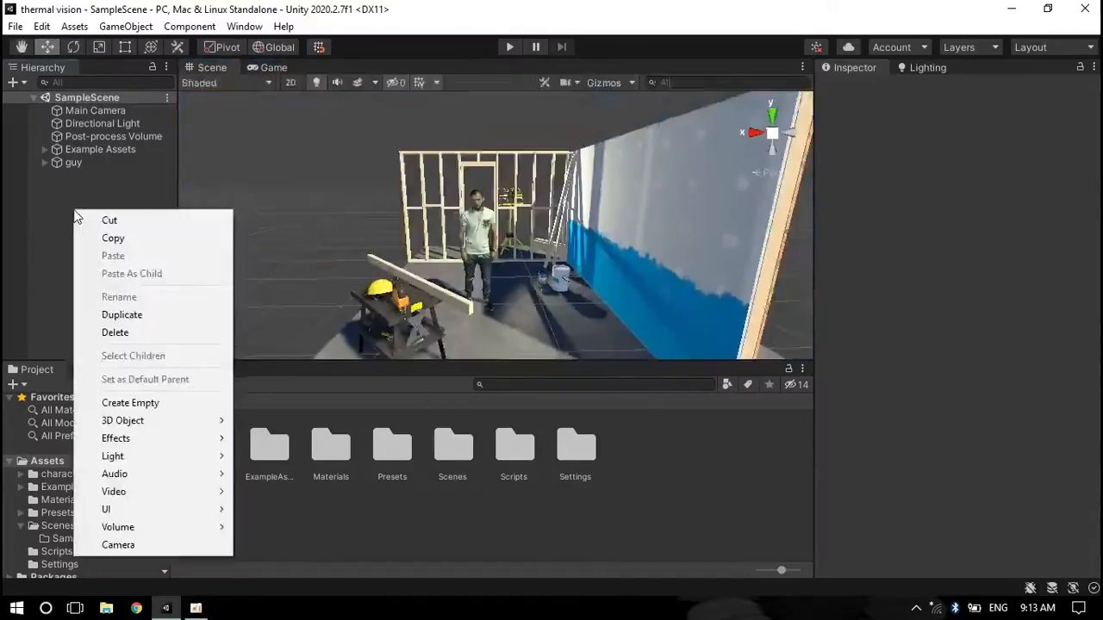
{"action": "left_click", "coordinate": [135, 405]}
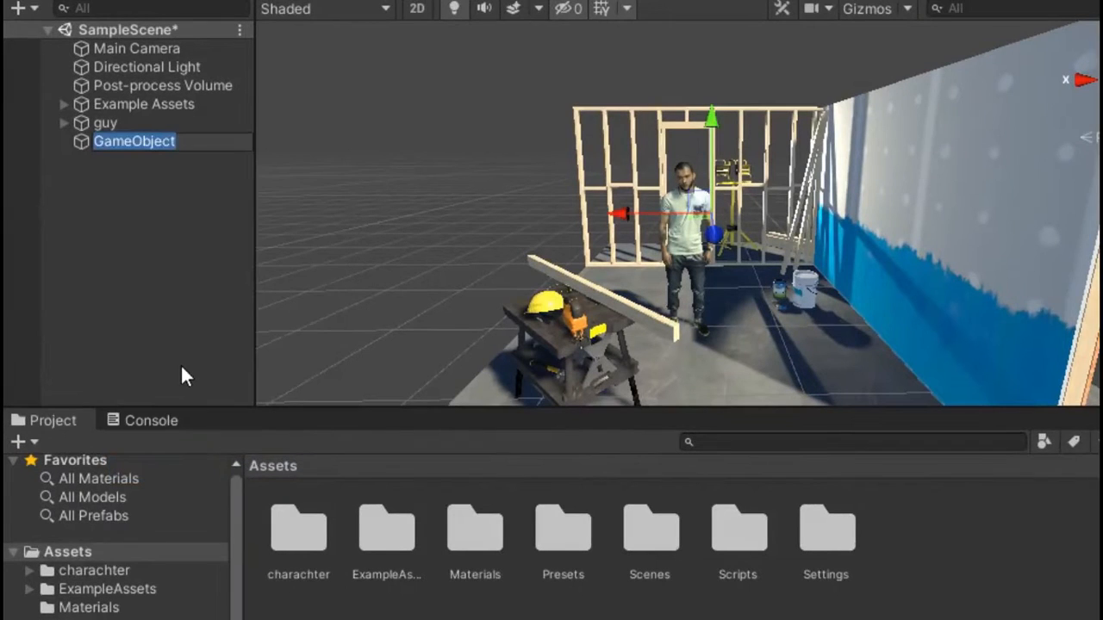
{"action": "type", "text": "enviroment"}
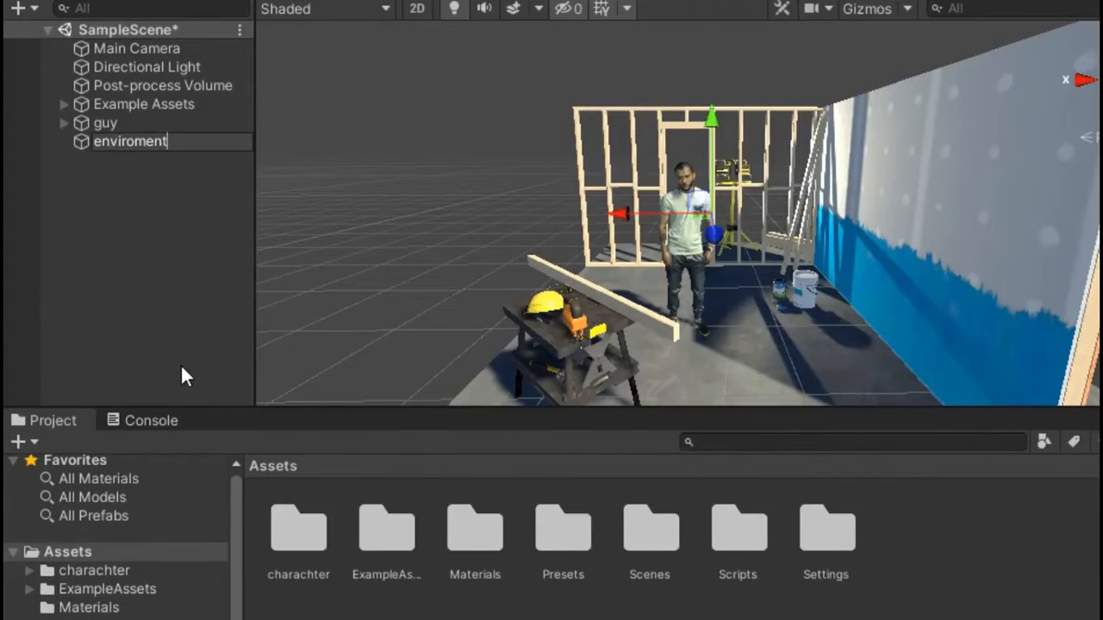
{"action": "type", "text": " pp"}
{"action": "key", "text": "Return"}
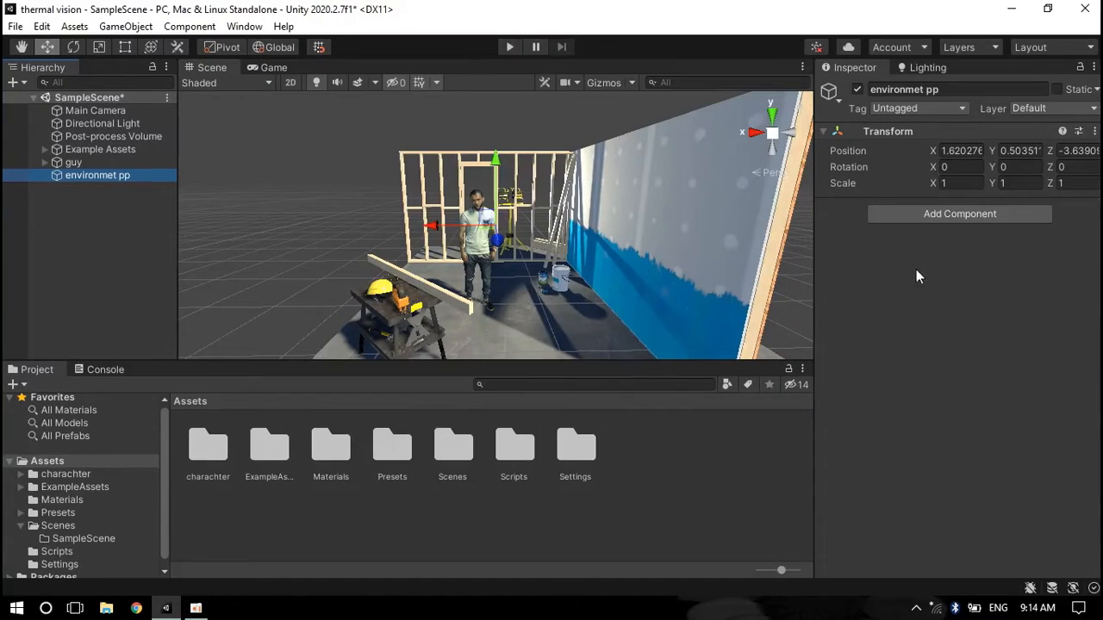
Add a Volume component to environmet pp and create a new volume profile for it
{"action": "left_click", "coordinate": [951, 214]}
{"action": "type", "text": "vo"}
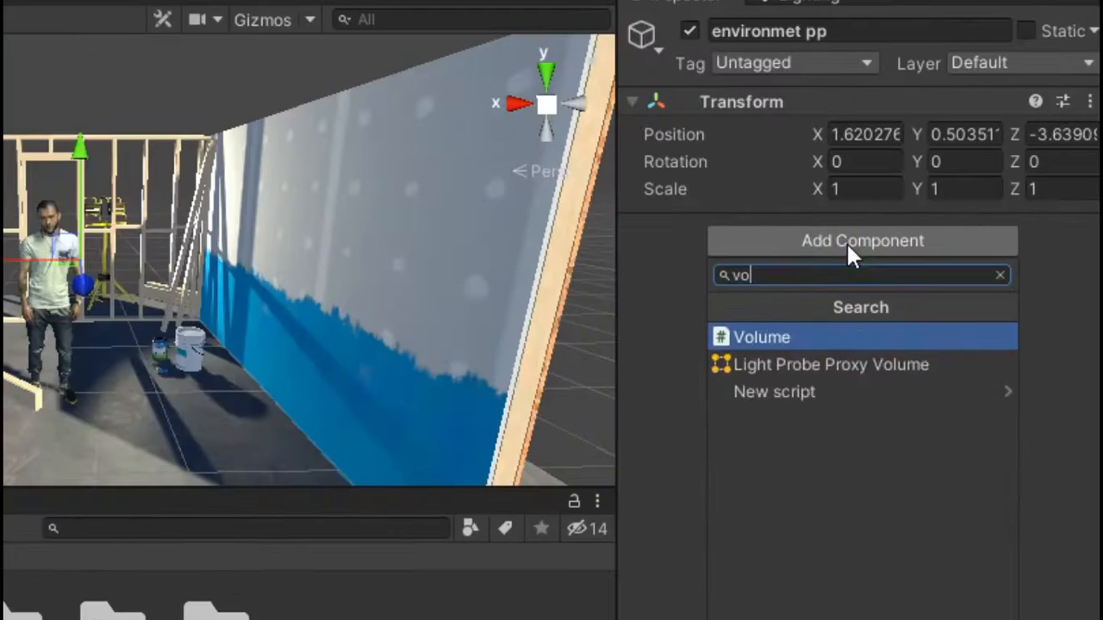
{"action": "key", "text": "Return"}
{"action": "left_click", "coordinate": [1061, 342]}
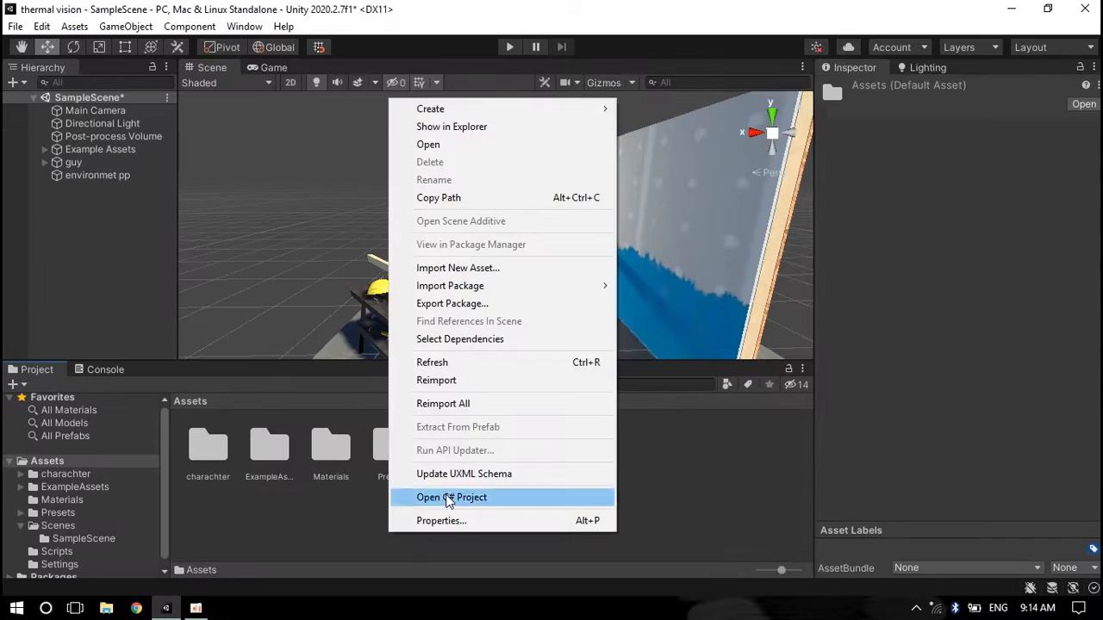
Create a new folder named Thermal Vision in the Assets
{"action": "left_click", "coordinate": [660, 30]}
{"action": "type", "text": "Thermal V"}
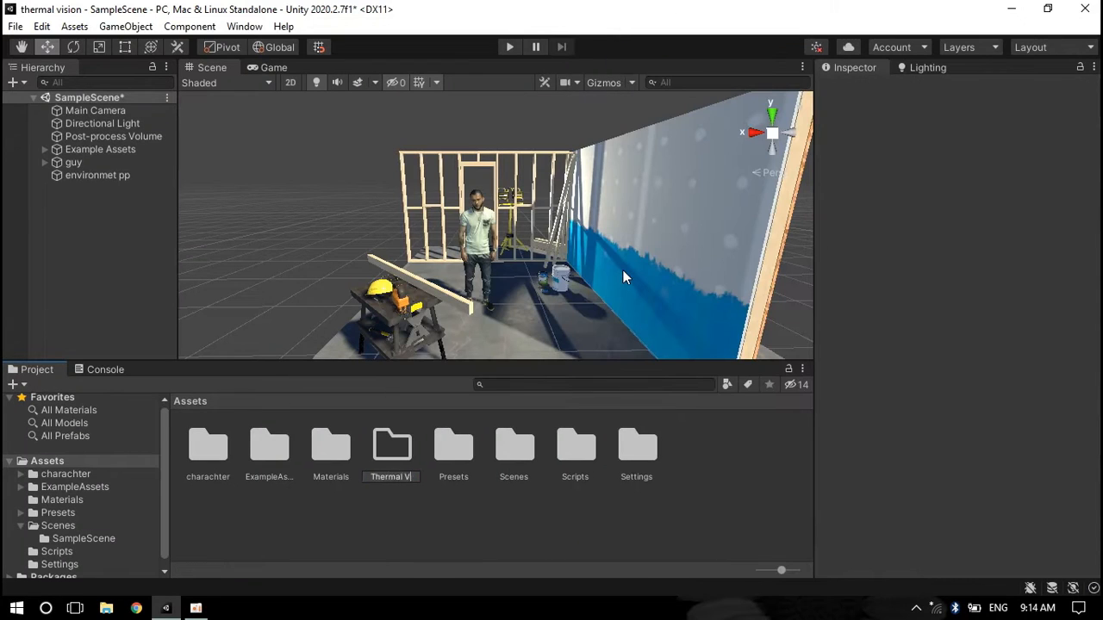
{"action": "type", "text": "ision"}
{"action": "key", "text": "Return"}
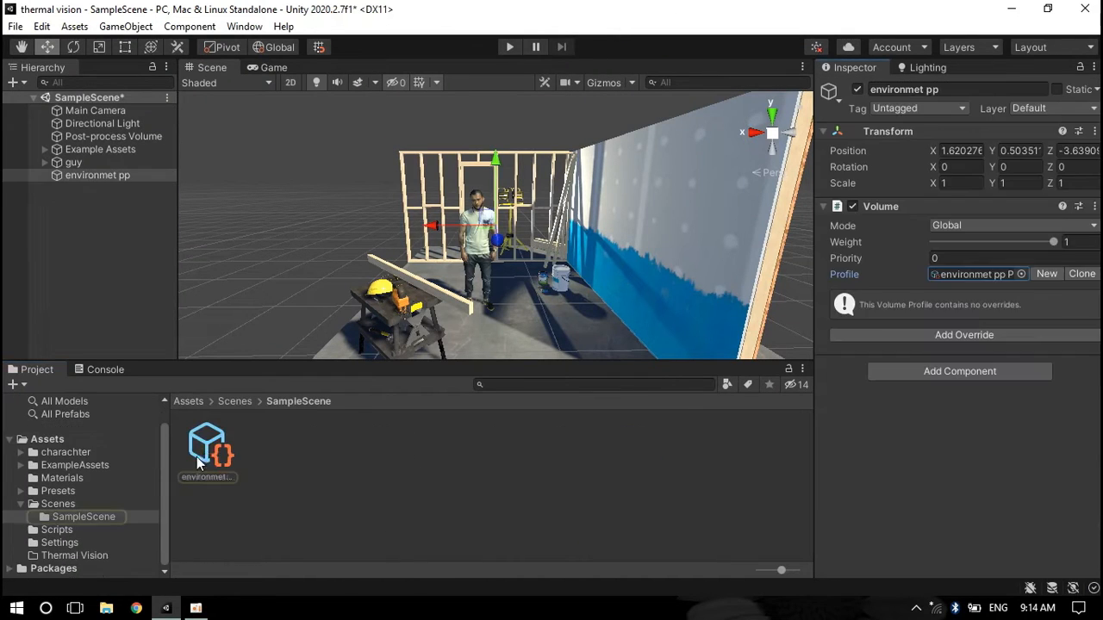
Move the environmet pp volume profile asset into the Thermal Vision folder
{"action": "left_click", "coordinate": [207, 446]}
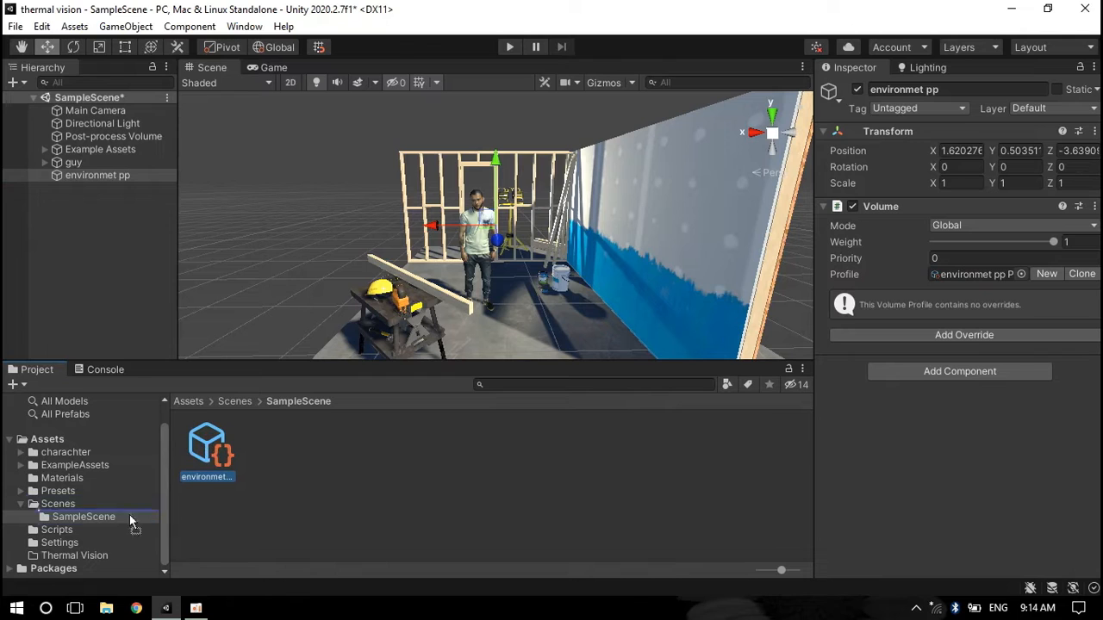
{"action": "left_click_drag", "start_coordinate": [90, 552], "coordinate": [89, 555]}
{"action": "left_click", "coordinate": [90, 555]}
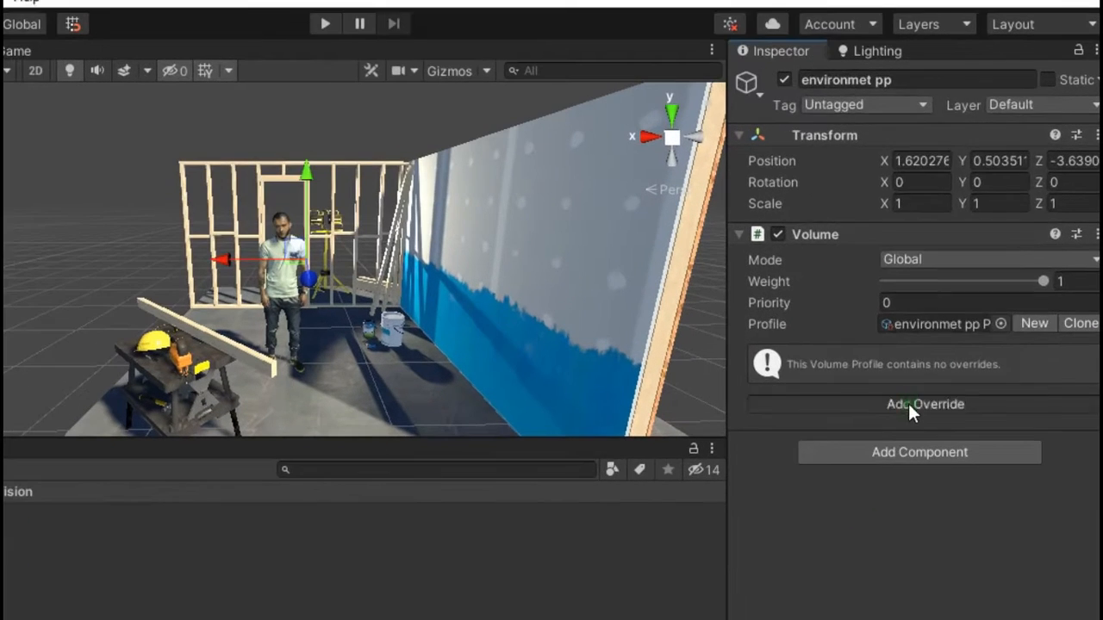
Add a Color Adjustments post-processing override to the volume profile
{"action": "left_click", "coordinate": [957, 337]}
{"action": "left_click", "coordinate": [916, 141]}
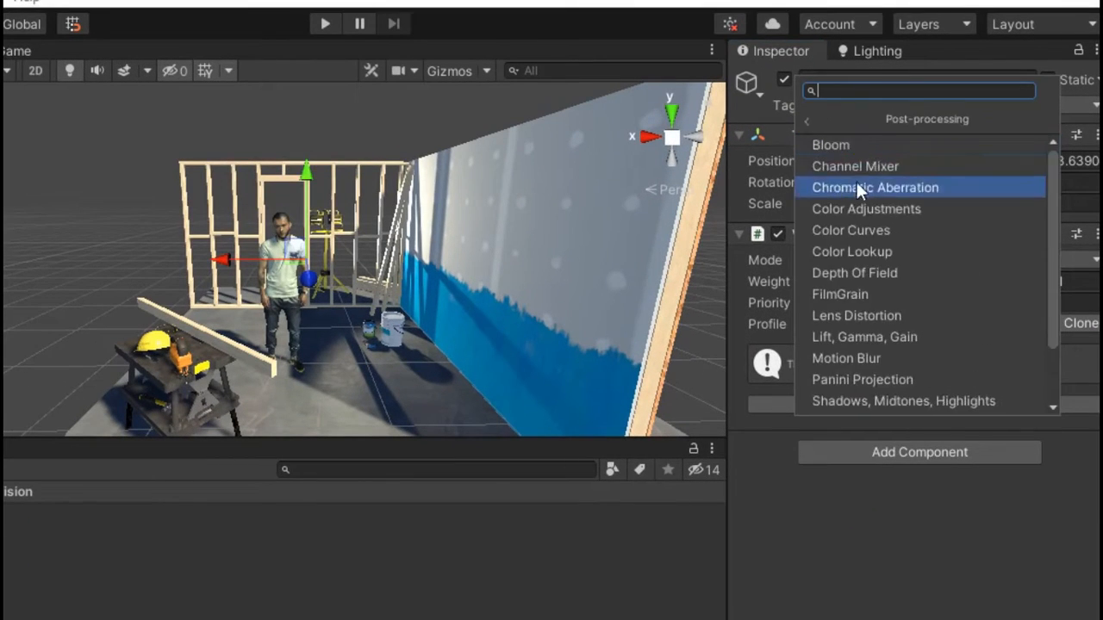
{"action": "left_click", "coordinate": [911, 186]}
Enable Color Filter and set its color to dark blue, R 0, G 3, B 111
{"action": "left_click", "coordinate": [991, 428]}
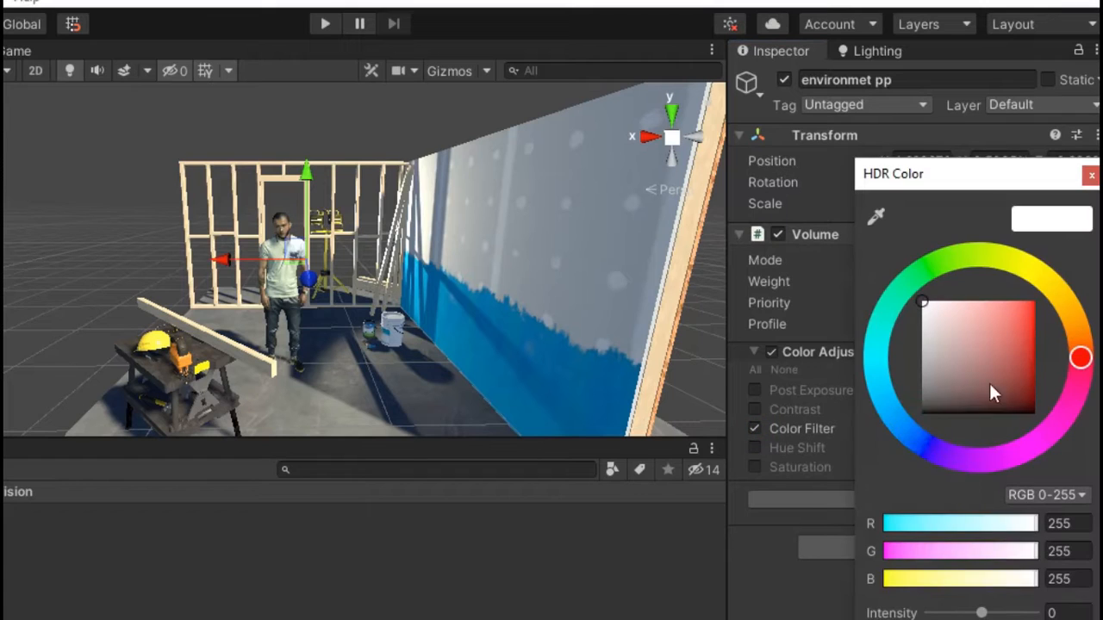
{"action": "left_click", "coordinate": [926, 446]}
{"action": "left_click_drag", "start_coordinate": [1029, 364], "coordinate": [1074, 375]}
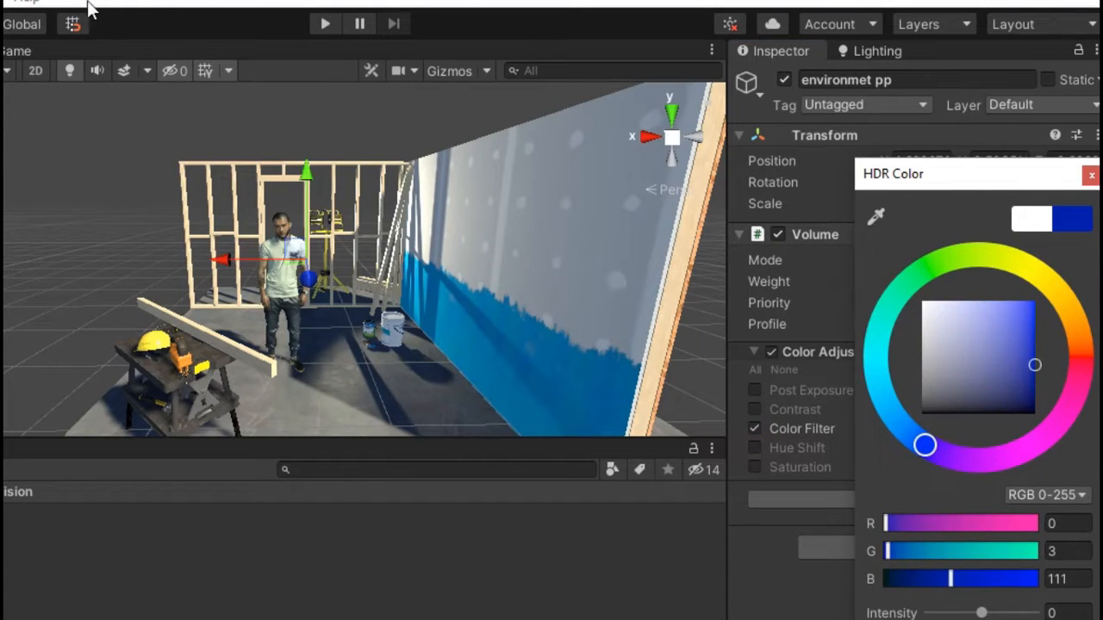
{"action": "left_click", "coordinate": [15, 52]}
{"action": "left_click", "coordinate": [754, 410]}
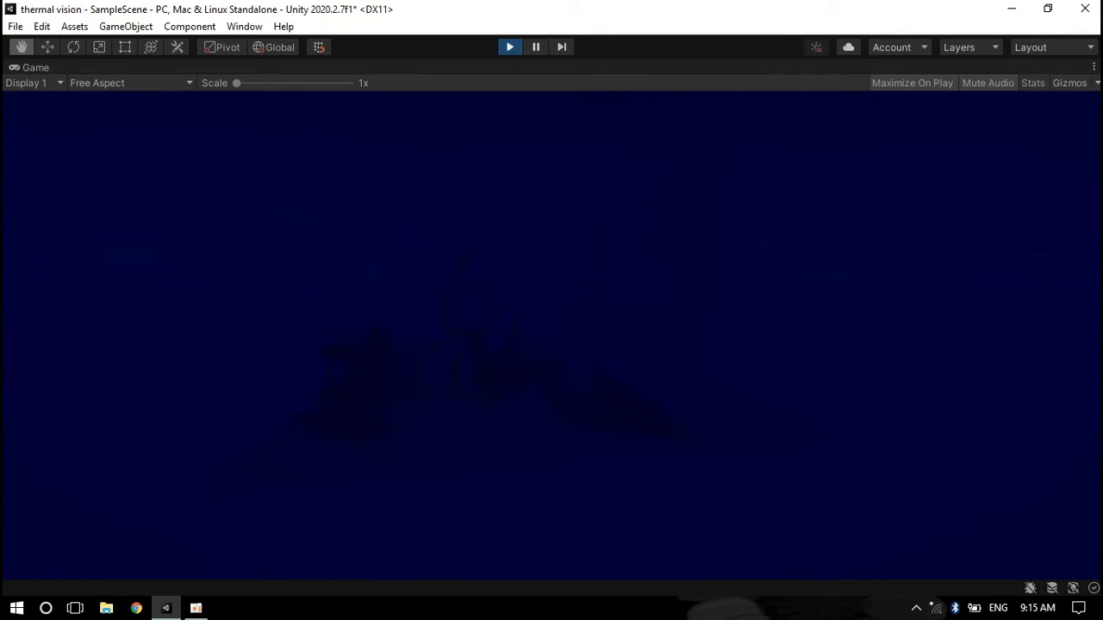
Exit play mode and select the character's mesh in the scene
{"action": "left_click", "coordinate": [510, 47]}
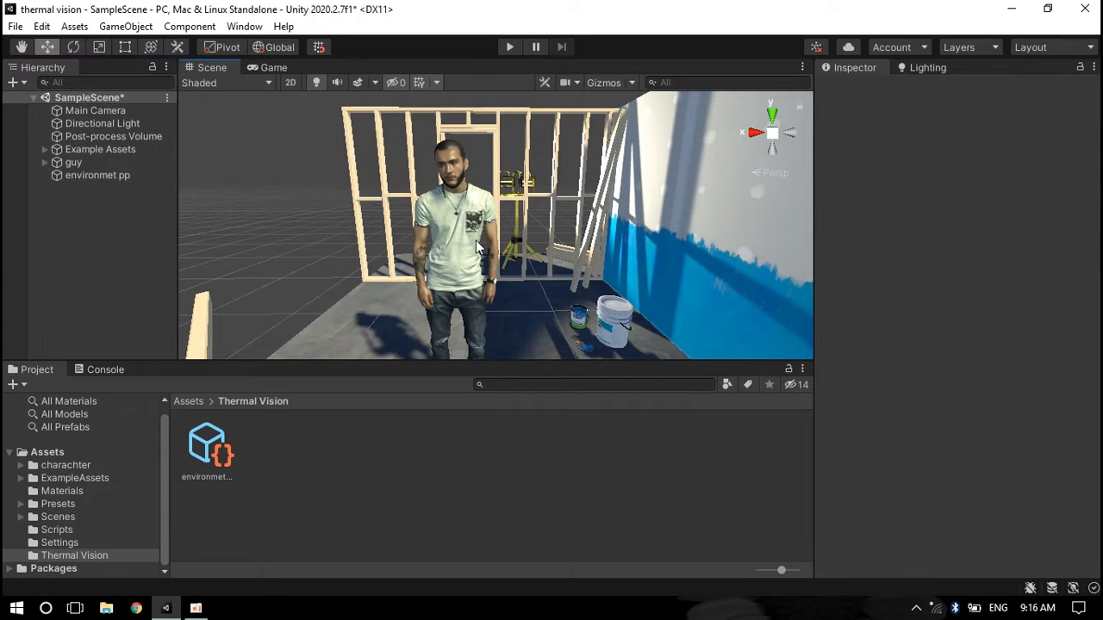
{"action": "left_click", "coordinate": [475, 205]}
{"action": "left_click_drag", "start_coordinate": [337, 179], "coordinate": [329, 260], "text": "alt"}
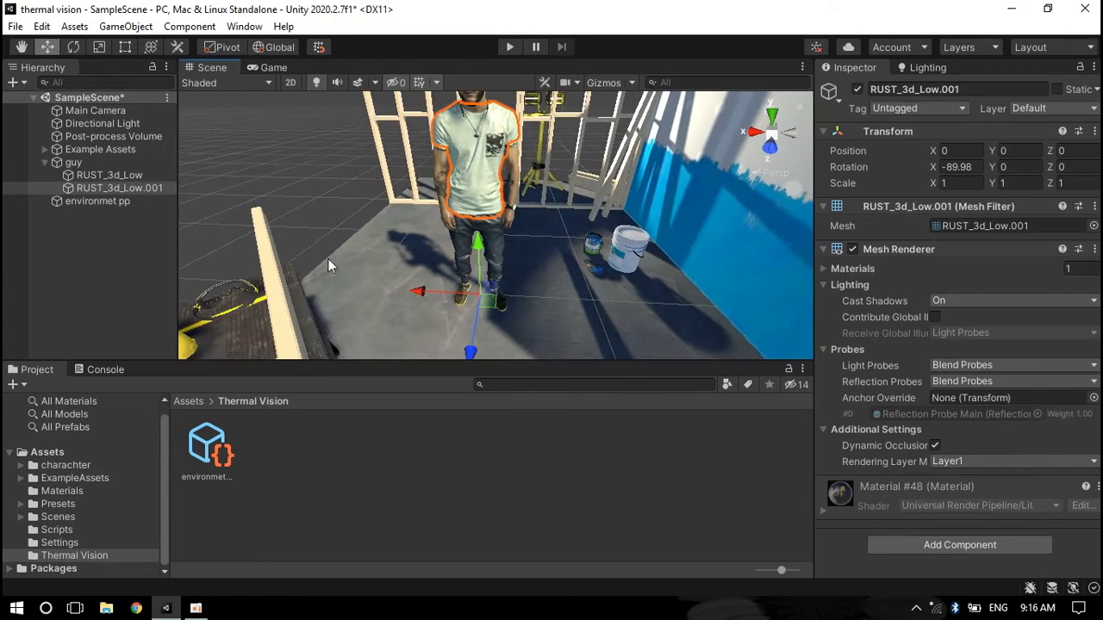
{"action": "middle_click_drag", "start_coordinate": [480, 195], "coordinate": [499, 224]}
Duplicate the guy object and nest the copy under guy
{"action": "left_click", "coordinate": [44, 163]}
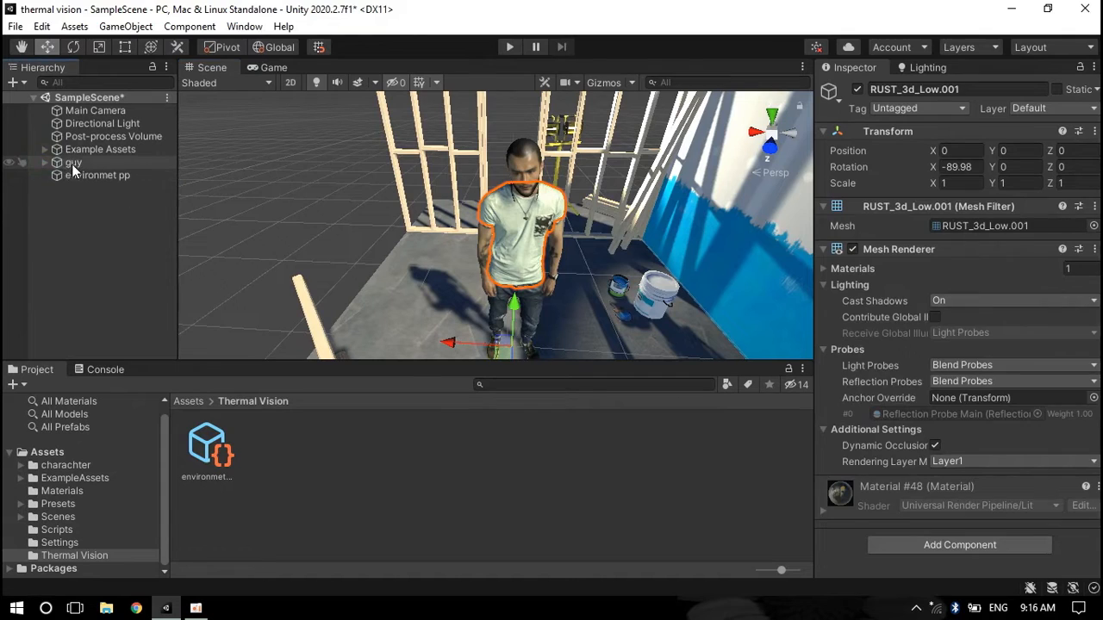
{"action": "left_click", "coordinate": [73, 165]}
{"action": "key", "text": "ctrl+d"}
{"action": "left_click_drag", "start_coordinate": [129, 188], "coordinate": [84, 163]}
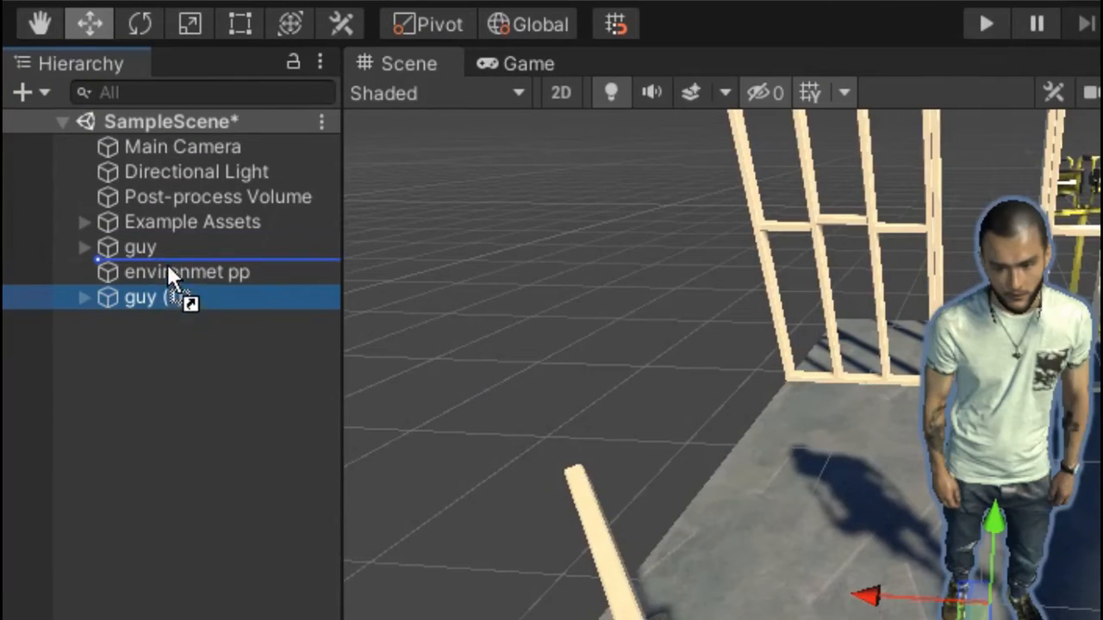
Rename the duplicated character object to guy hot
{"action": "left_click_drag", "start_coordinate": [165, 258], "coordinate": [161, 252]}
{"action": "left_click", "coordinate": [178, 323]}
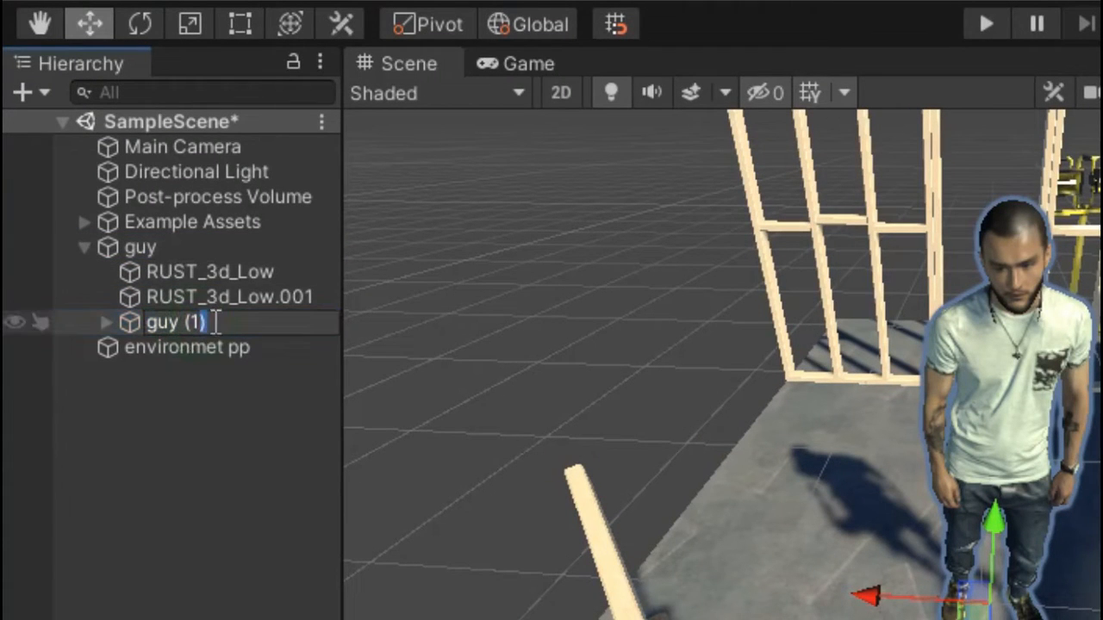
{"action": "type", "text": "hot"}
{"action": "key", "text": "Return"}
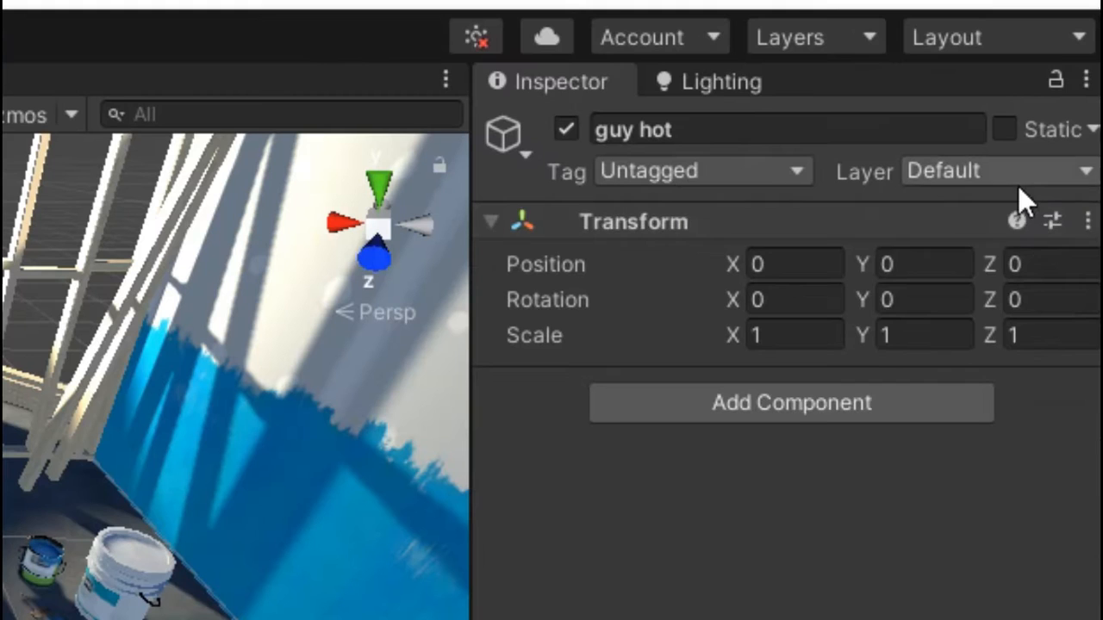
Add a new user layer 6 named thermal hot
{"action": "left_click", "coordinate": [1064, 109]}
{"action": "left_click", "coordinate": [1016, 227]}
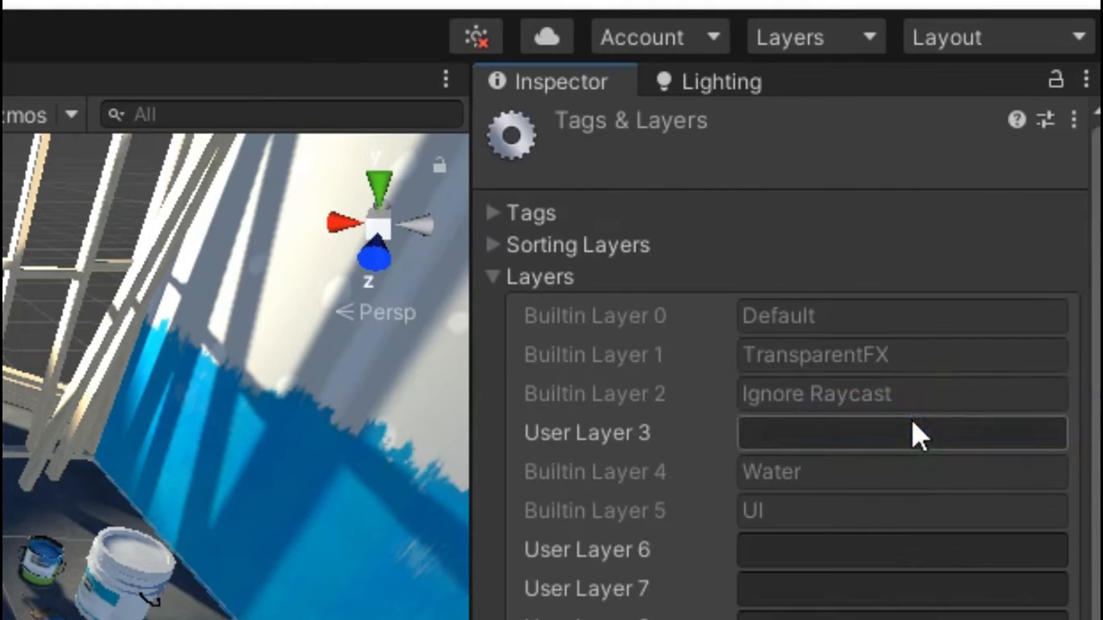
{"action": "left_click", "coordinate": [821, 544]}
{"action": "type", "text": "thermal hot"}
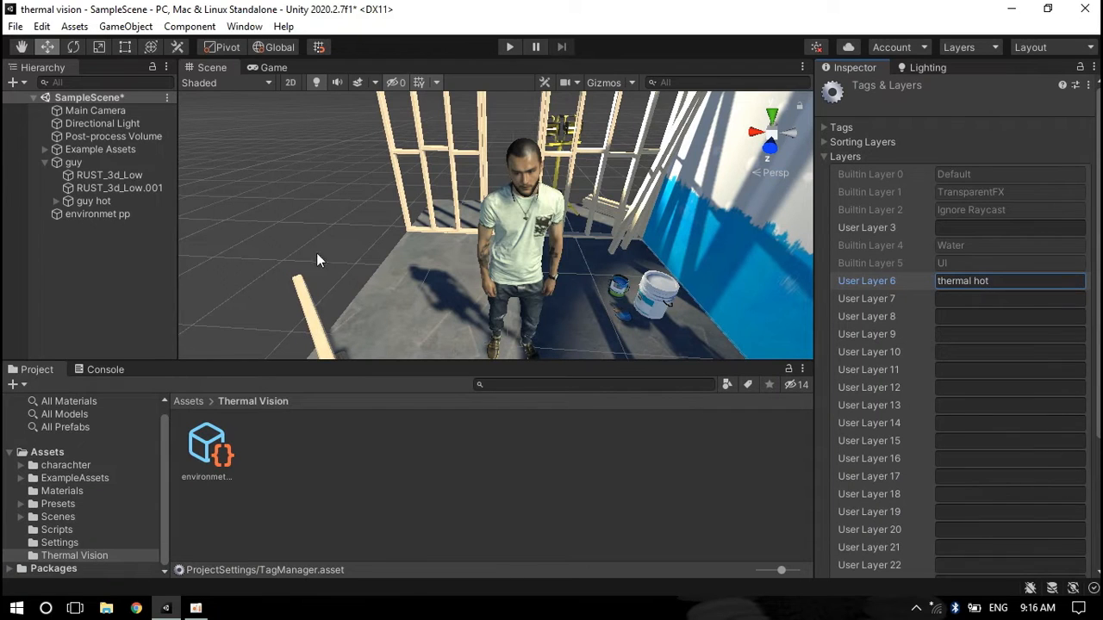
Assign guy hot and all its children to the thermal hot layer
{"action": "left_click", "coordinate": [131, 200]}
{"action": "left_click", "coordinate": [1068, 109]}
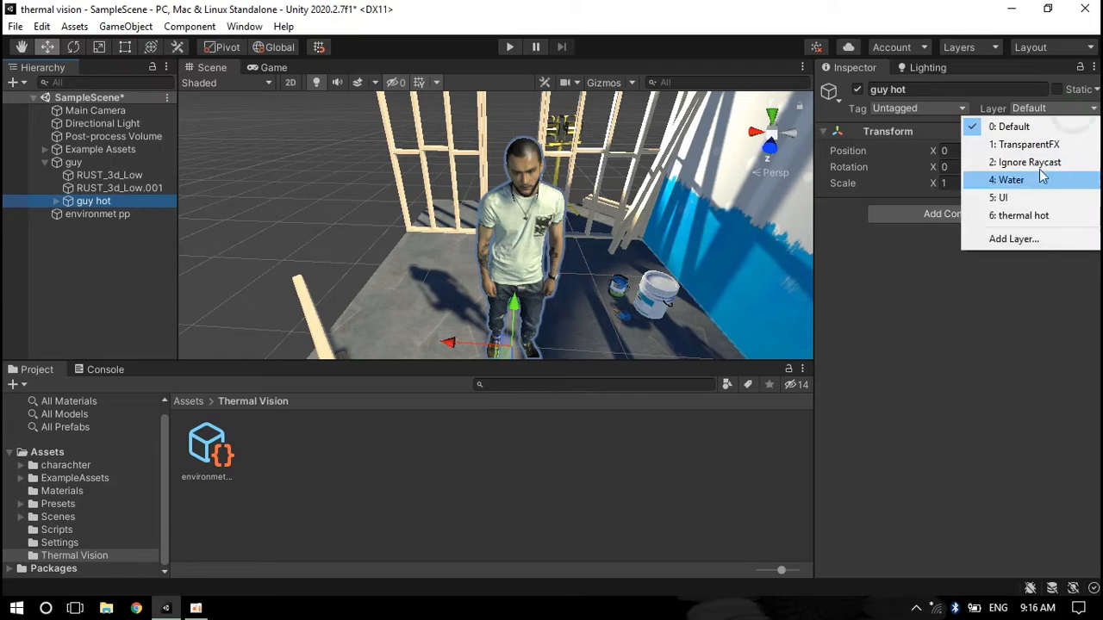
{"action": "left_click", "coordinate": [1030, 214]}
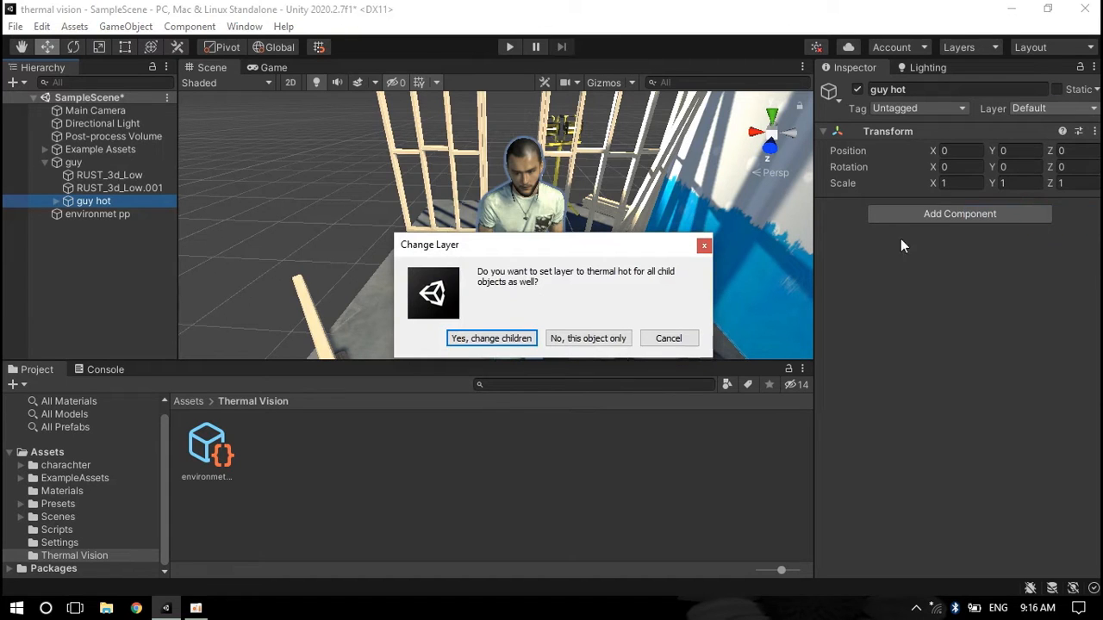
{"action": "left_click", "coordinate": [498, 340]}
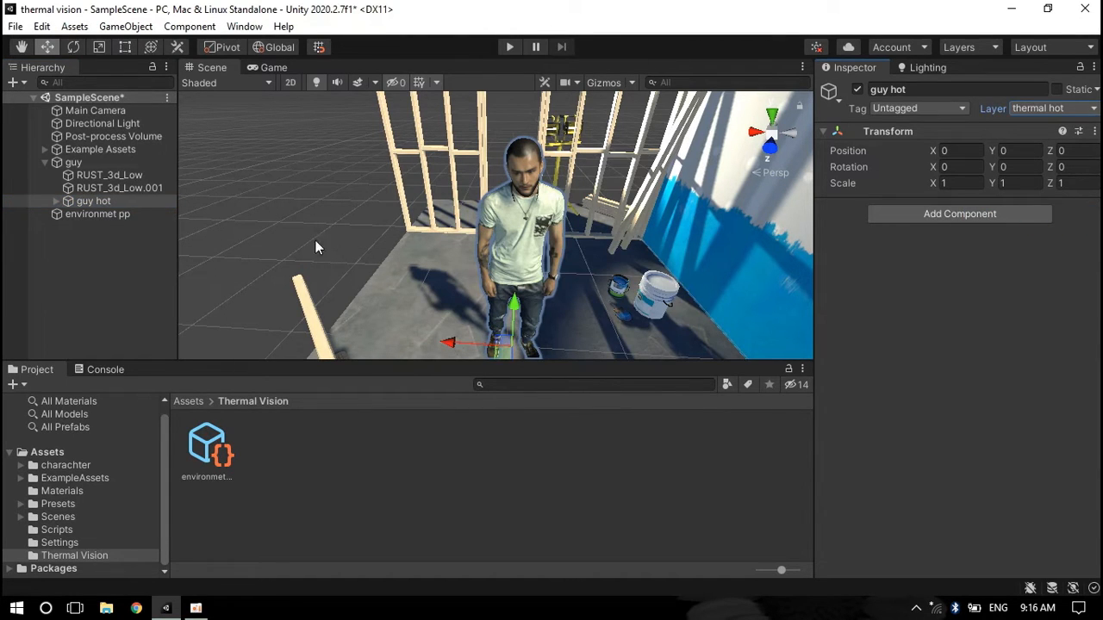
Duplicate the Main Camera and nest the copy under Main Camera
{"action": "left_click", "coordinate": [148, 110]}
{"action": "key", "text": "ctrl+d"}
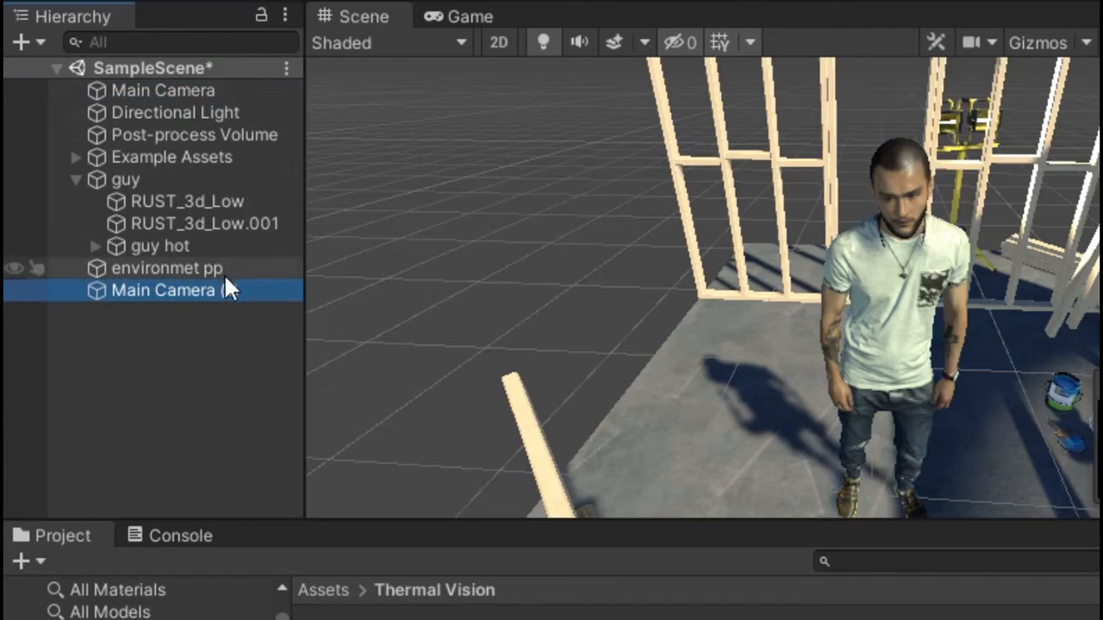
{"action": "left_click_drag", "start_coordinate": [224, 290], "coordinate": [185, 93]}
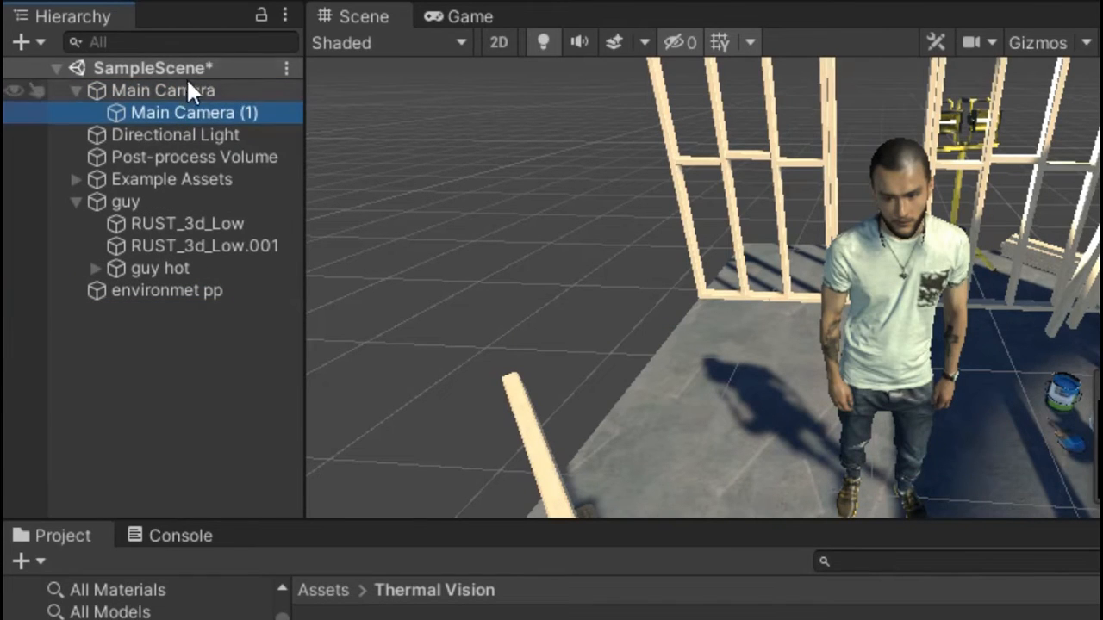
Rename the duplicated camera to thermal cam
{"action": "double_click", "coordinate": [207, 111]}
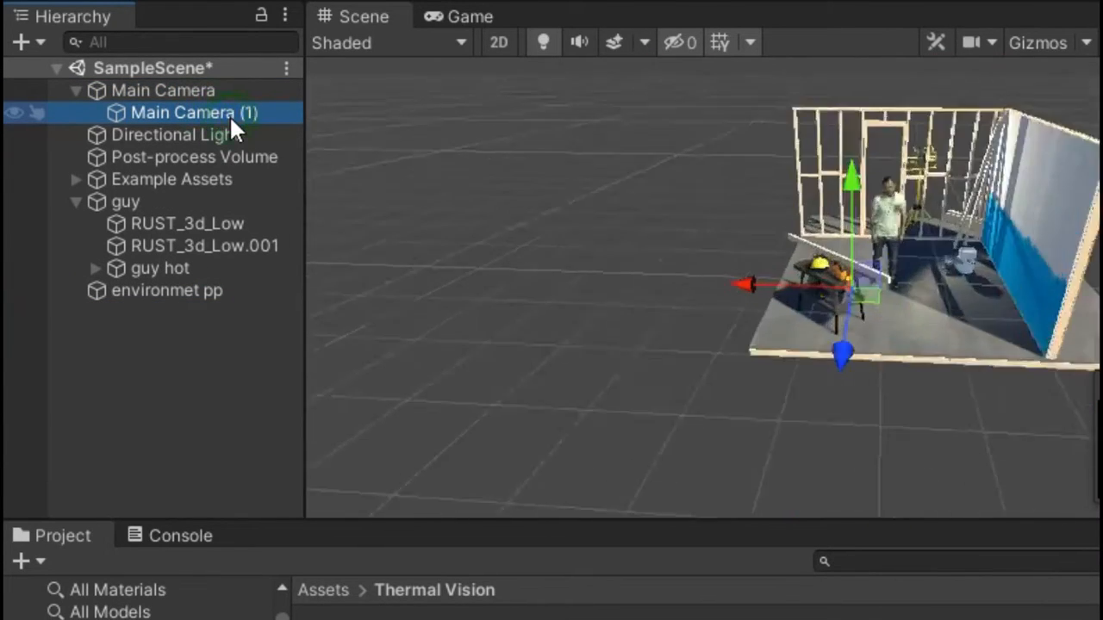
{"action": "left_click", "coordinate": [948, 91]}
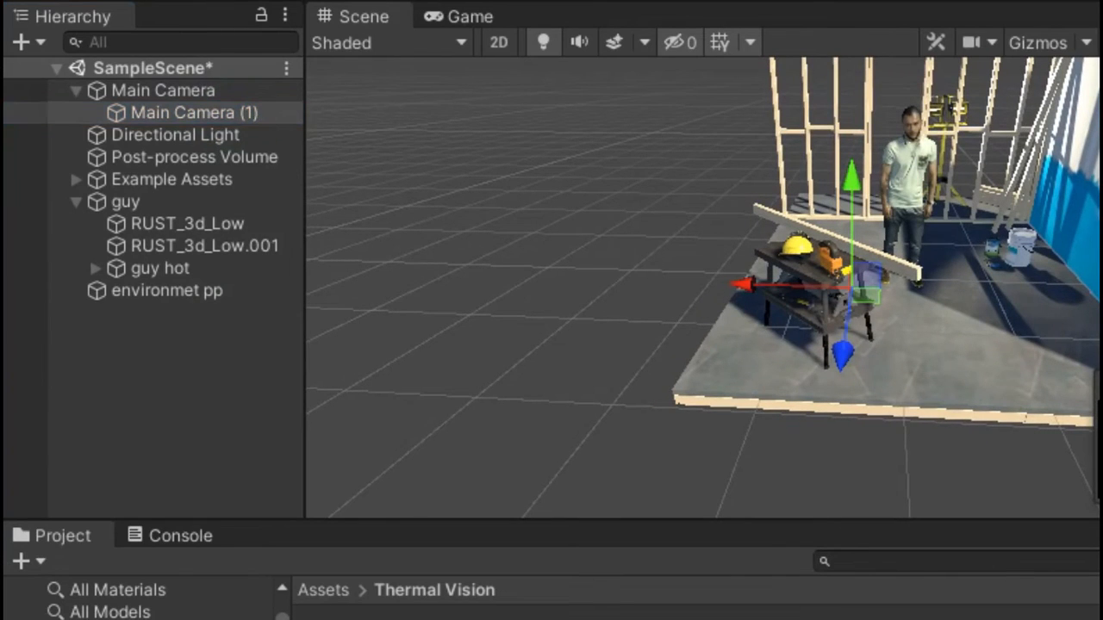
{"action": "type", "text": "thermal cam"}
{"action": "key", "text": "Return"}
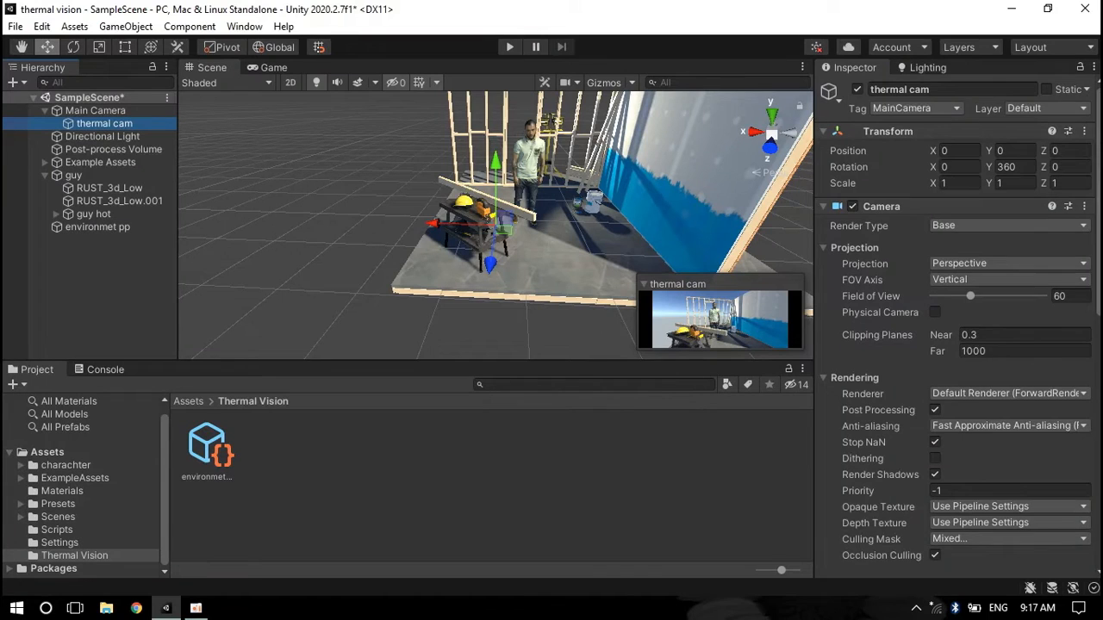
Remove the Simple Camera Controller script and the Audio Listener component from thermal cam
{"action": "left_click_drag", "start_coordinate": [1097, 198], "coordinate": [1098, 234]}
{"action": "scroll", "coordinate": [1091, 465], "scroll_direction": "down", "scroll_amount": 10}
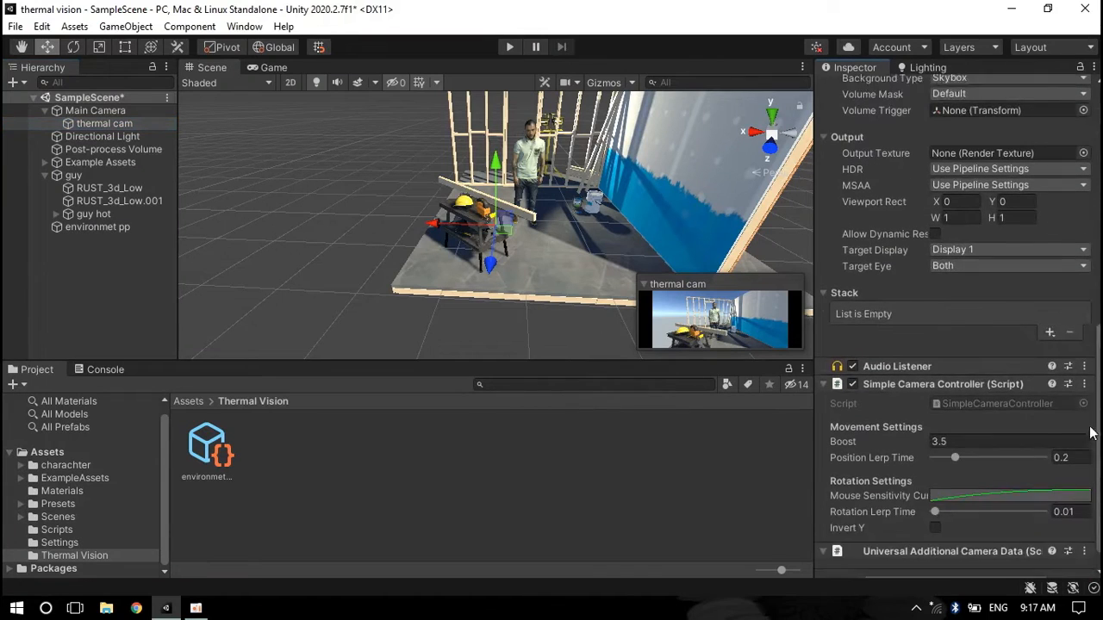
{"action": "left_click", "coordinate": [1084, 358]}
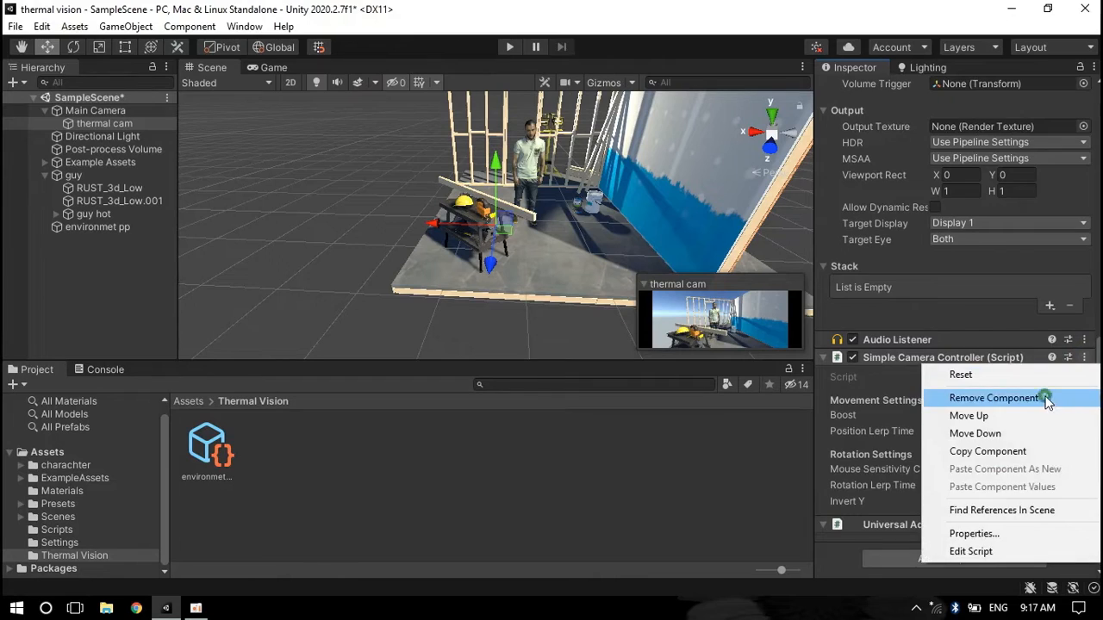
{"action": "left_click", "coordinate": [1046, 399]}
{"action": "left_click", "coordinate": [1084, 507]}
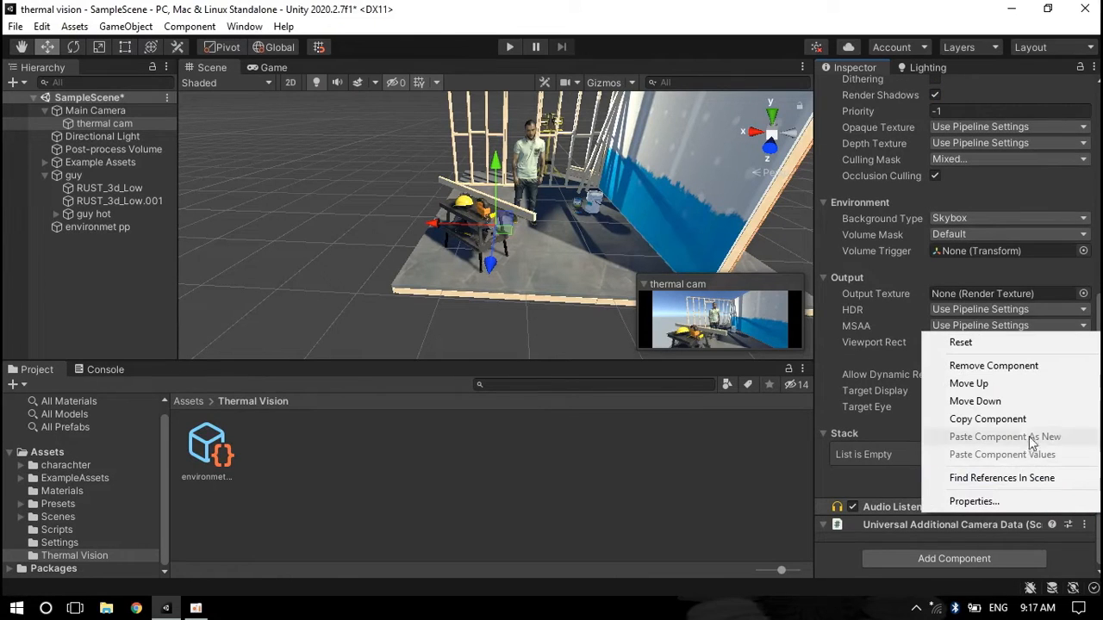
{"action": "left_click", "coordinate": [1023, 367]}
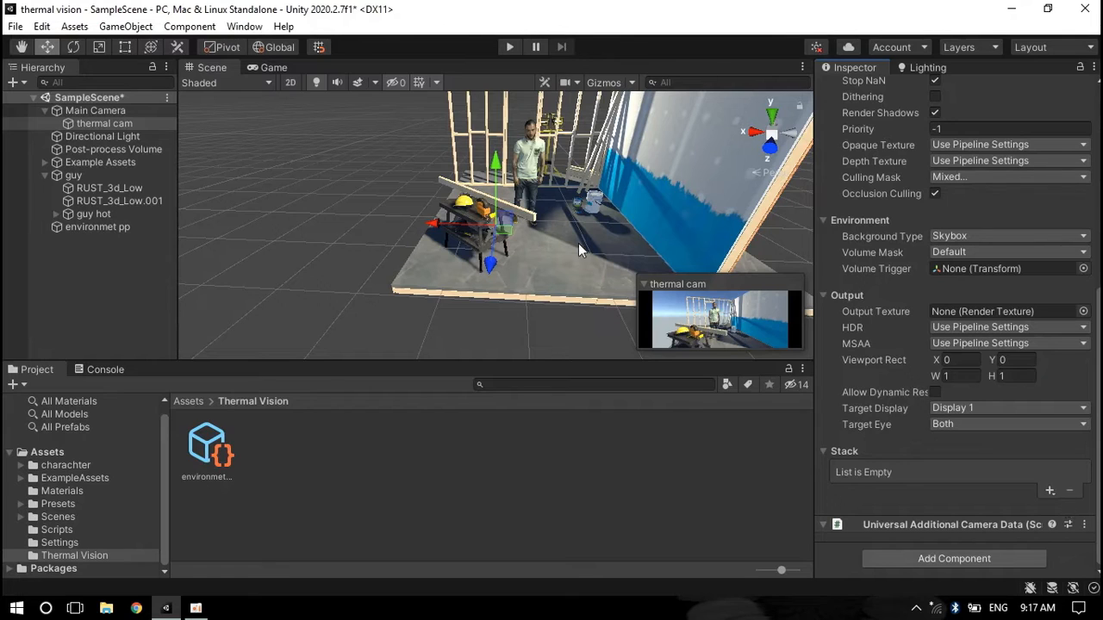
In the Game view, set thermal cam's culling mask to Nothing, then to only the thermal hot layer
{"action": "left_click", "coordinate": [272, 68]}
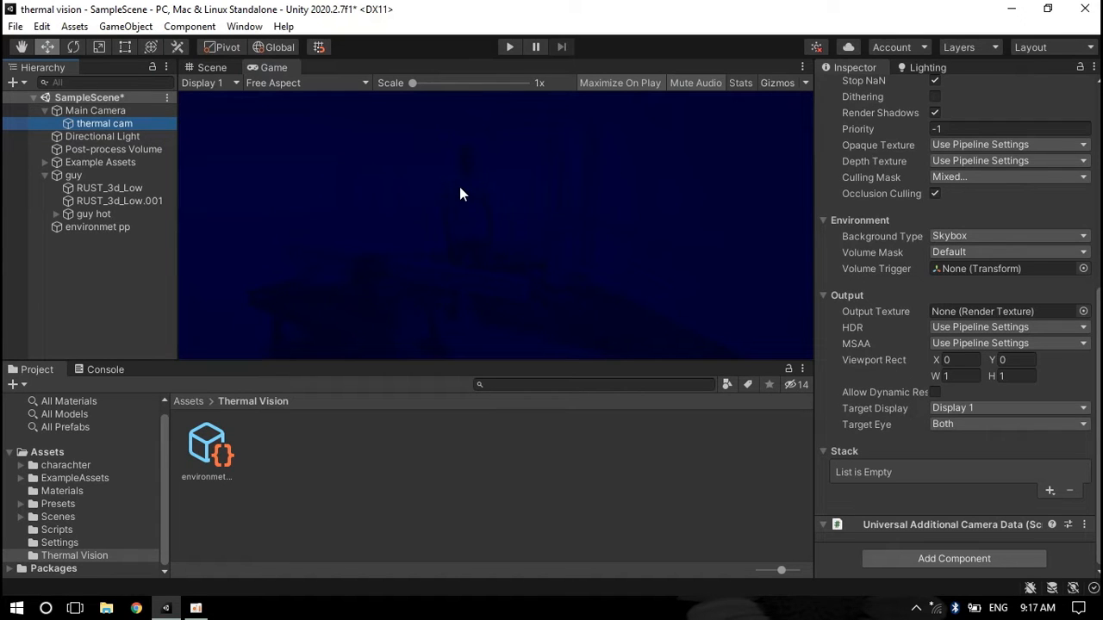
{"action": "scroll", "coordinate": [1034, 345], "scroll_direction": "up", "scroll_amount": 7}
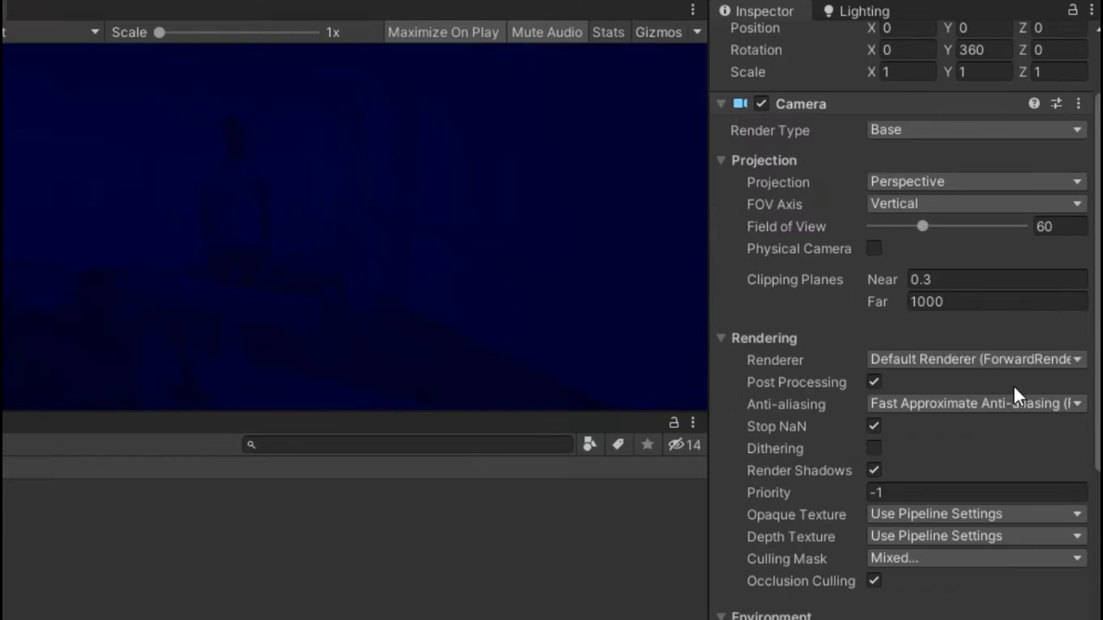
{"action": "scroll", "coordinate": [1013, 405], "scroll_direction": "down", "scroll_amount": 4}
{"action": "left_click", "coordinate": [909, 360]}
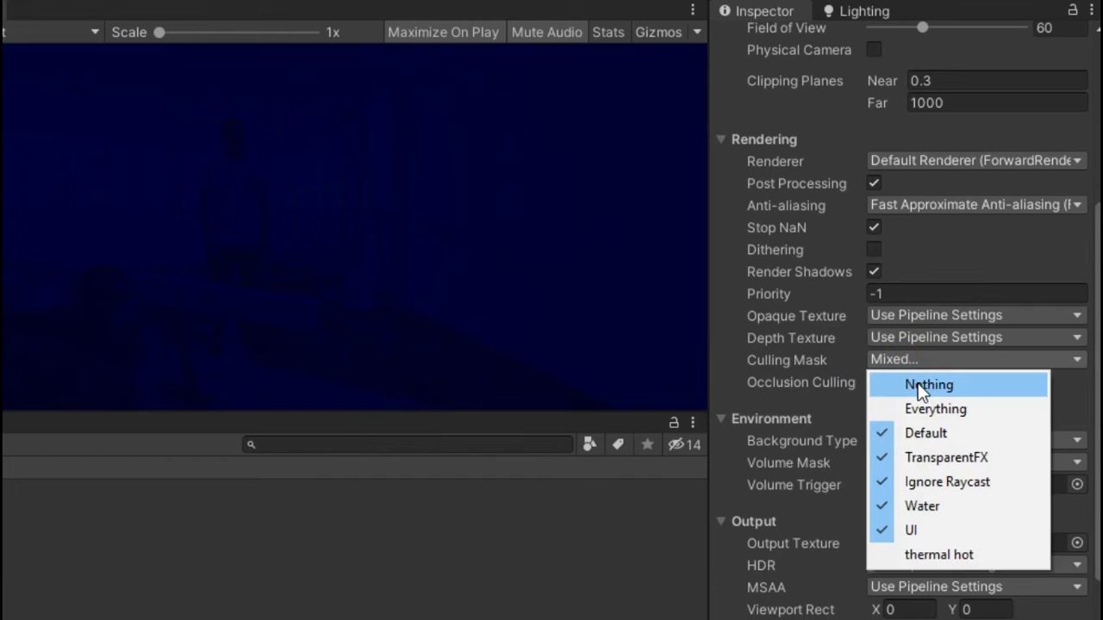
{"action": "left_click", "coordinate": [918, 387]}
{"action": "left_click", "coordinate": [909, 361]}
{"action": "left_click", "coordinate": [939, 554]}
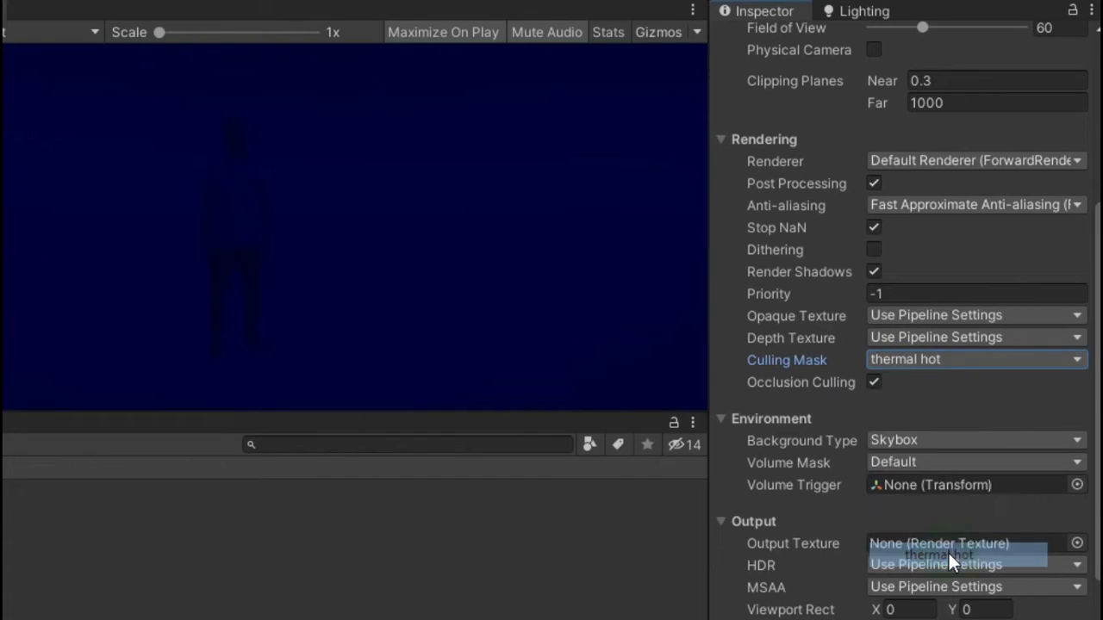
Set thermal cam's volume mask to Nothing, then to the thermal hot layer
{"action": "key", "text": "shift+space"}
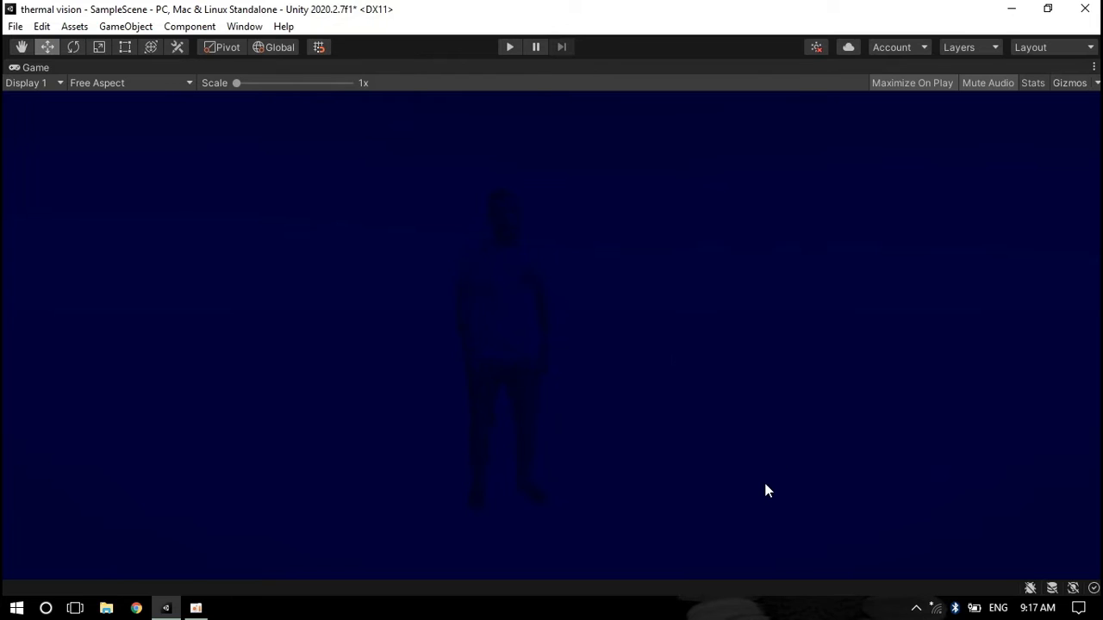
{"action": "key", "text": "shift+space"}
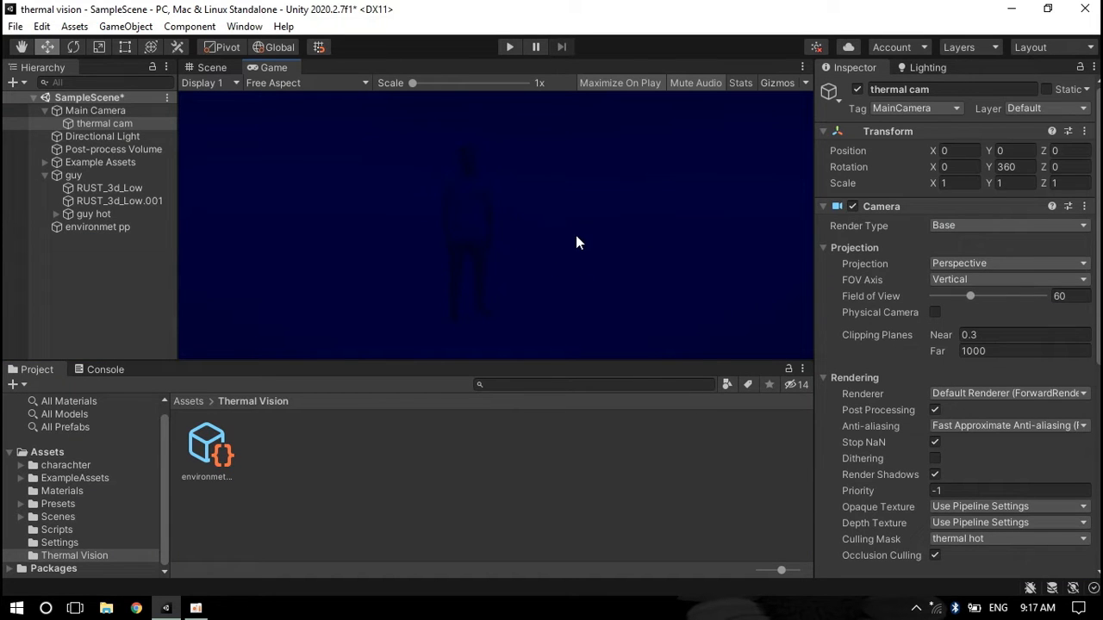
{"action": "scroll", "coordinate": [958, 240], "scroll_direction": "down", "scroll_amount": 6}
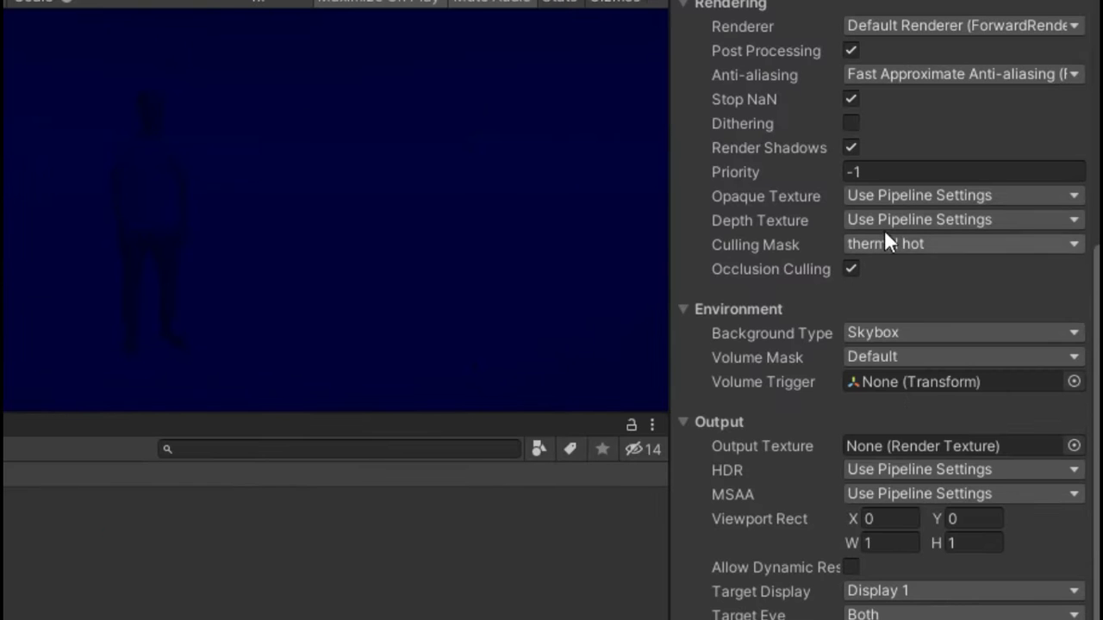
{"action": "left_click", "coordinate": [940, 358]}
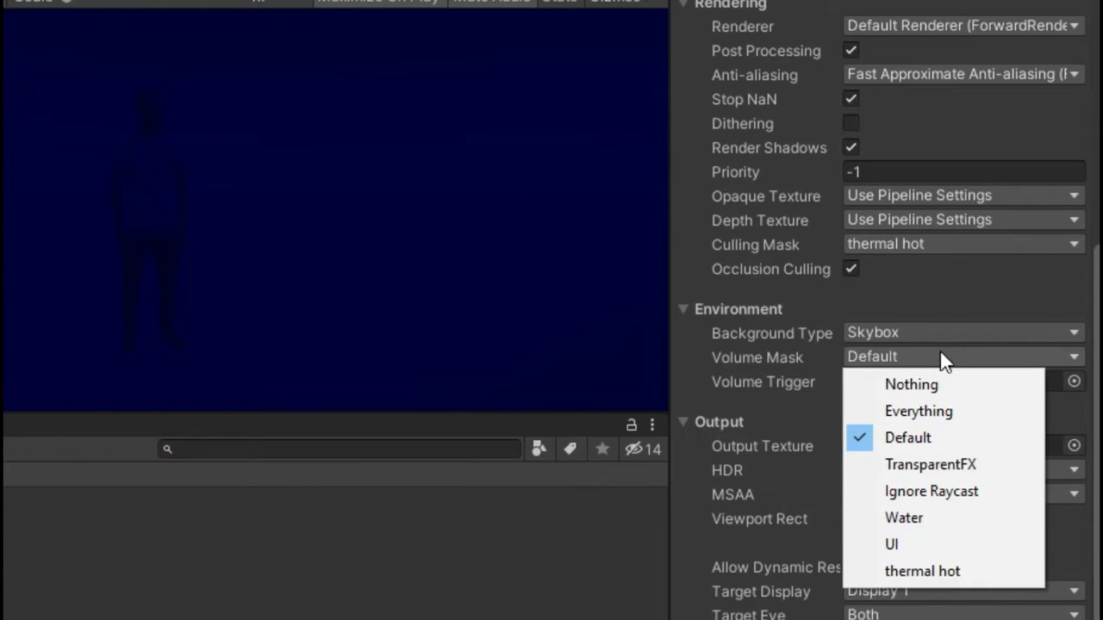
{"action": "left_click", "coordinate": [932, 382]}
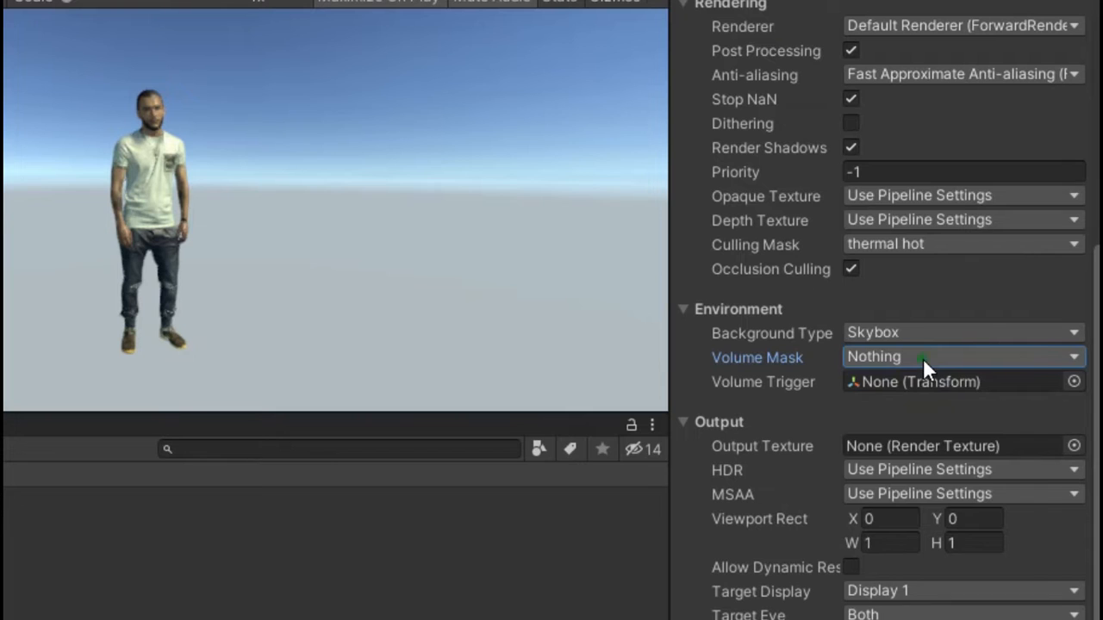
{"action": "left_click", "coordinate": [922, 358]}
{"action": "left_click", "coordinate": [926, 567]}
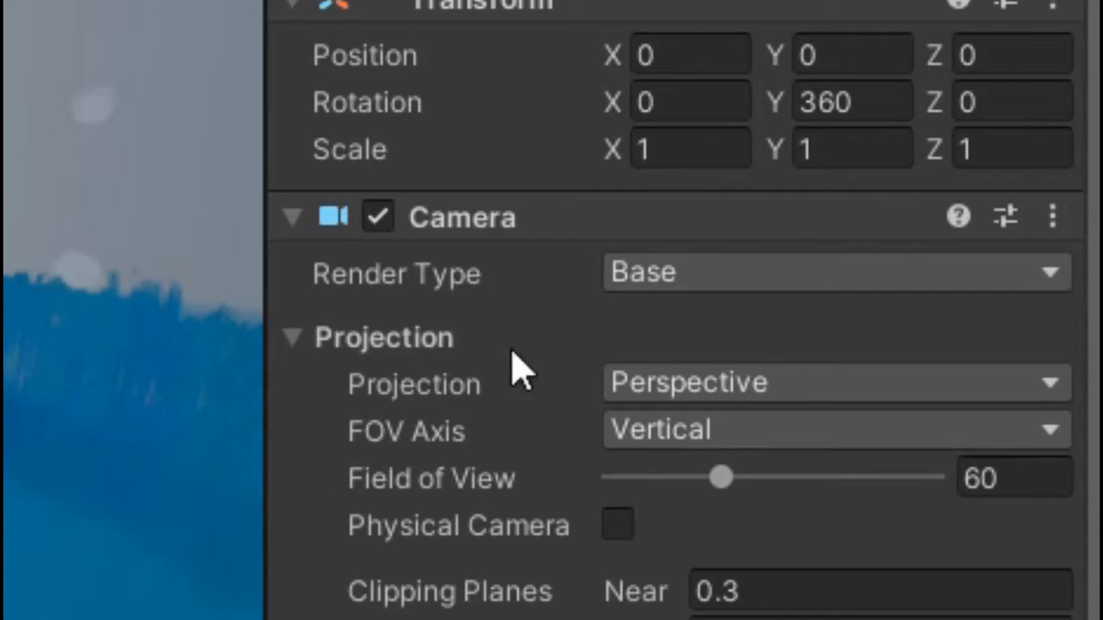
Set thermal cam's render type to Overlay
{"action": "left_click", "coordinate": [694, 278]}
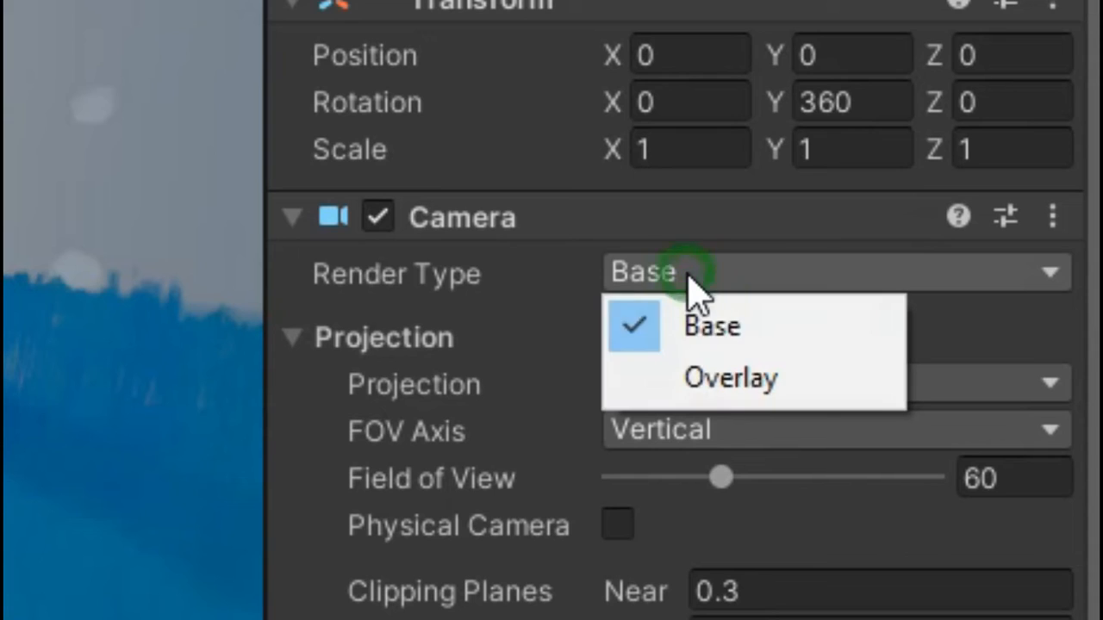
{"action": "left_click", "coordinate": [721, 380]}
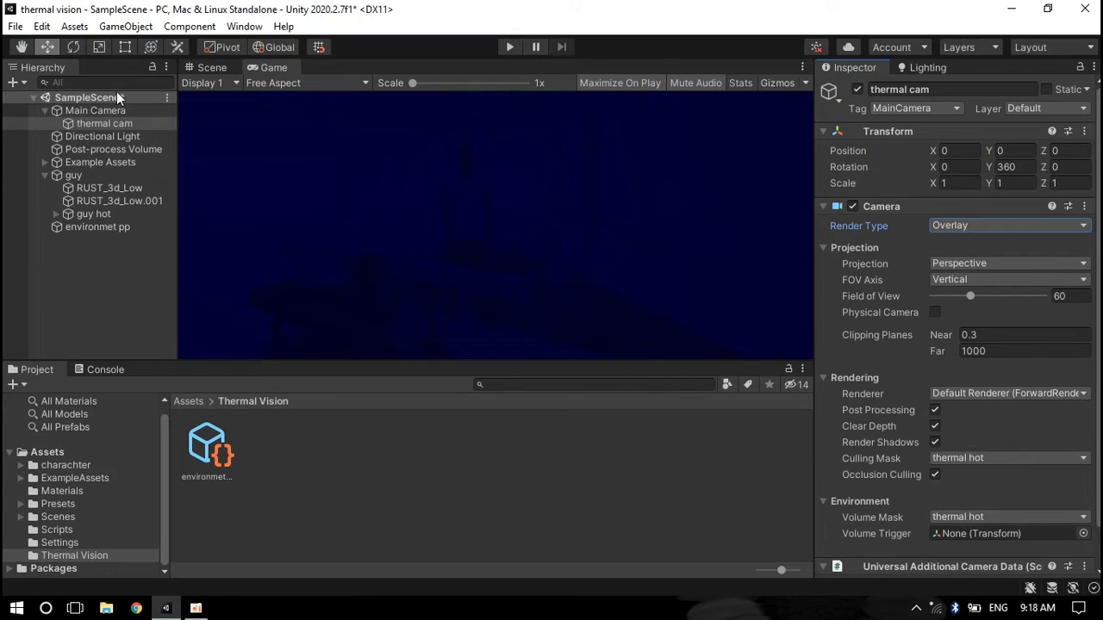
Add thermal cam to the Main Camera's camera stack
{"action": "left_click", "coordinate": [111, 110]}
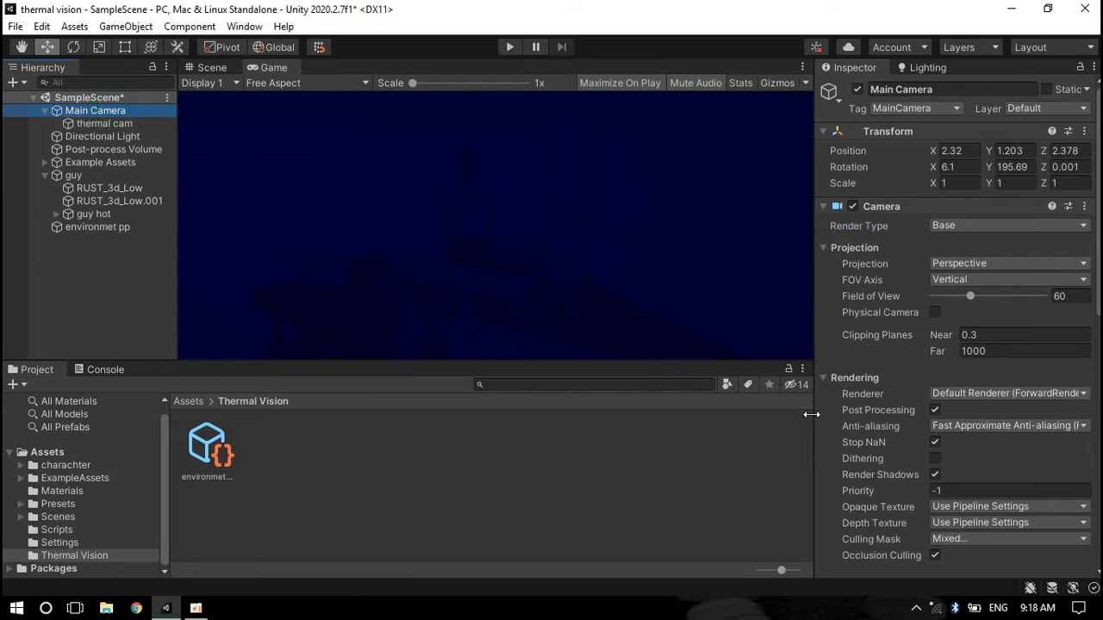
{"action": "scroll", "coordinate": [1007, 476], "scroll_direction": "down", "scroll_amount": 10}
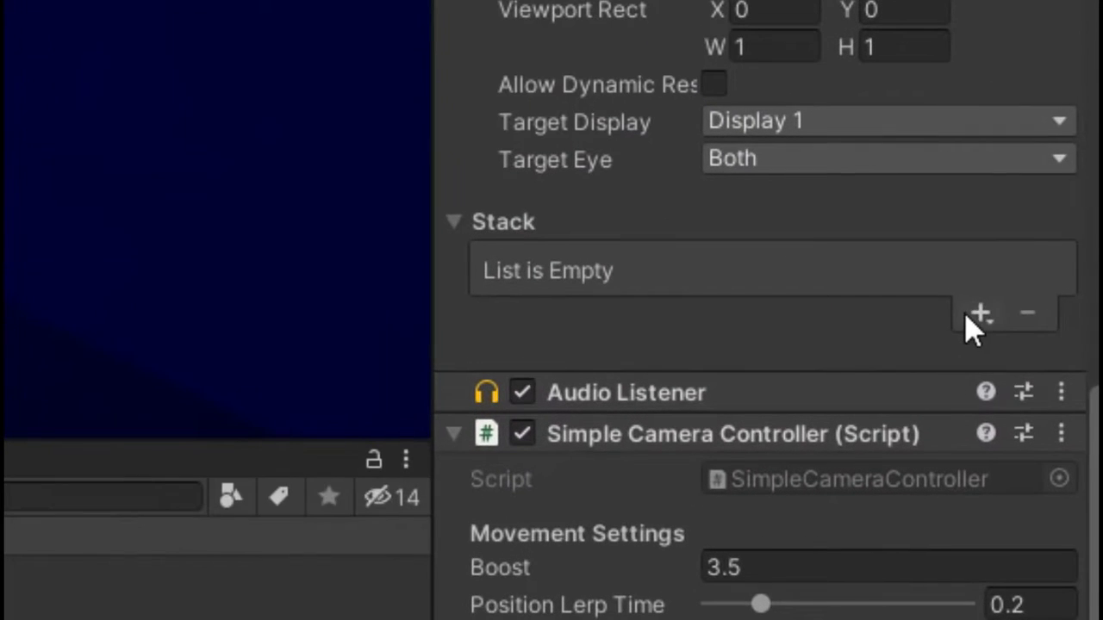
{"action": "left_click", "coordinate": [1040, 306]}
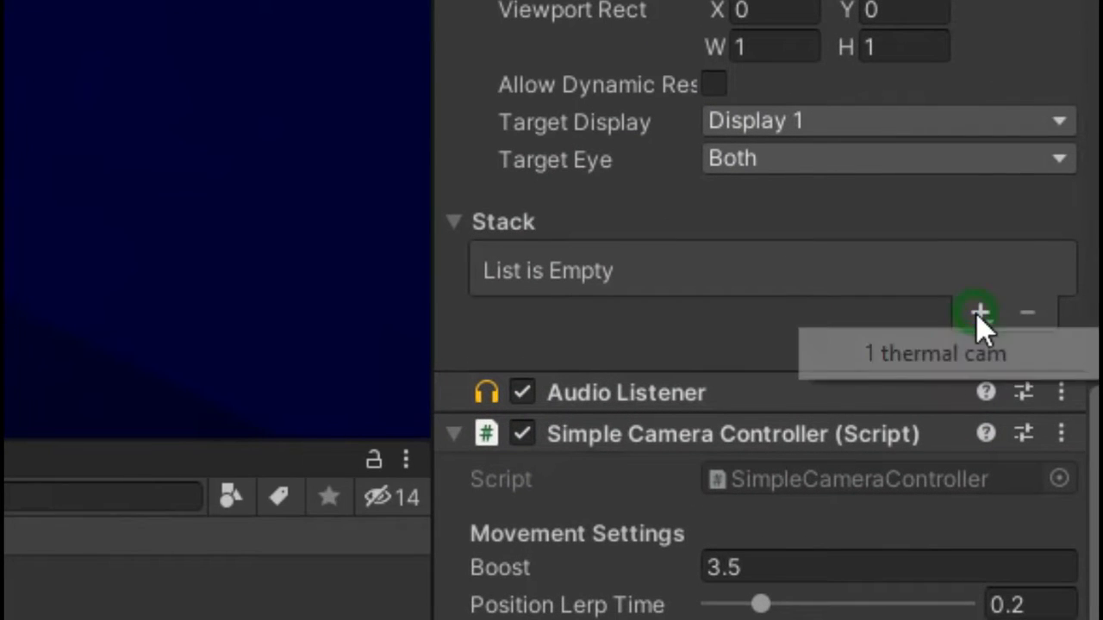
{"action": "left_click", "coordinate": [893, 354]}
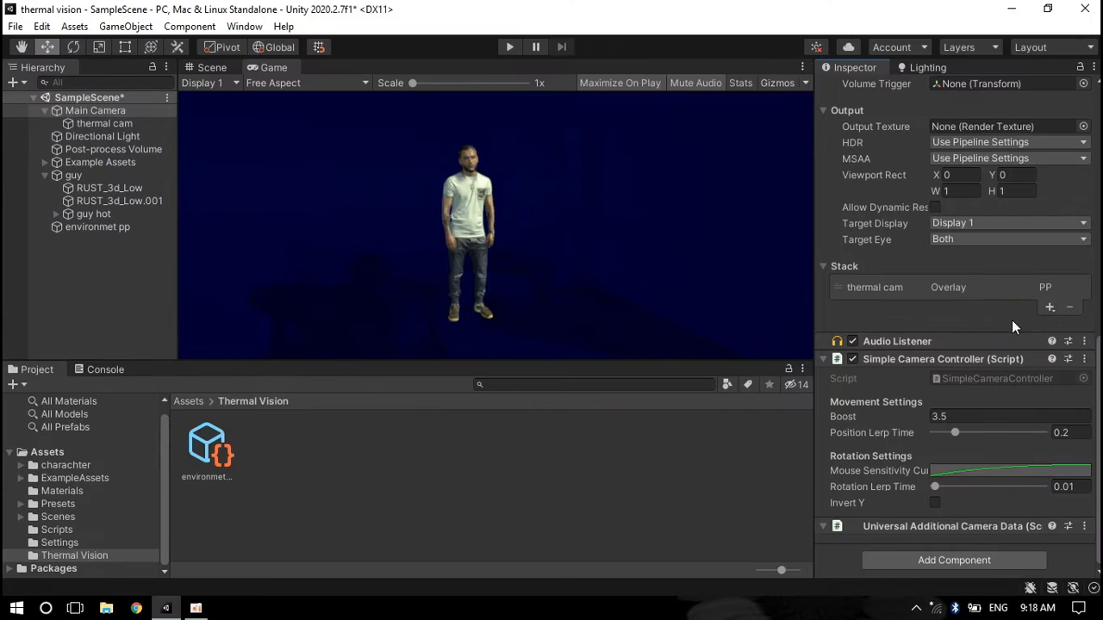
Enter Play mode and move the camera around to preview the thermal view
{"action": "key", "text": "ctrl+p"}
{"action": "key", "text": "s"}
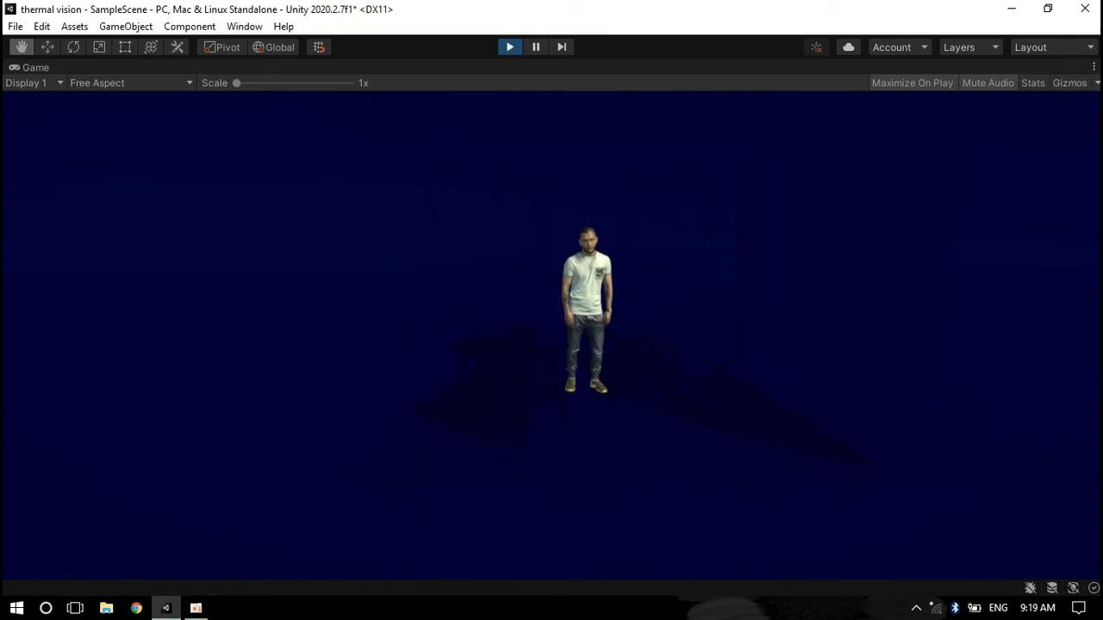
{"action": "key", "text": "d"}
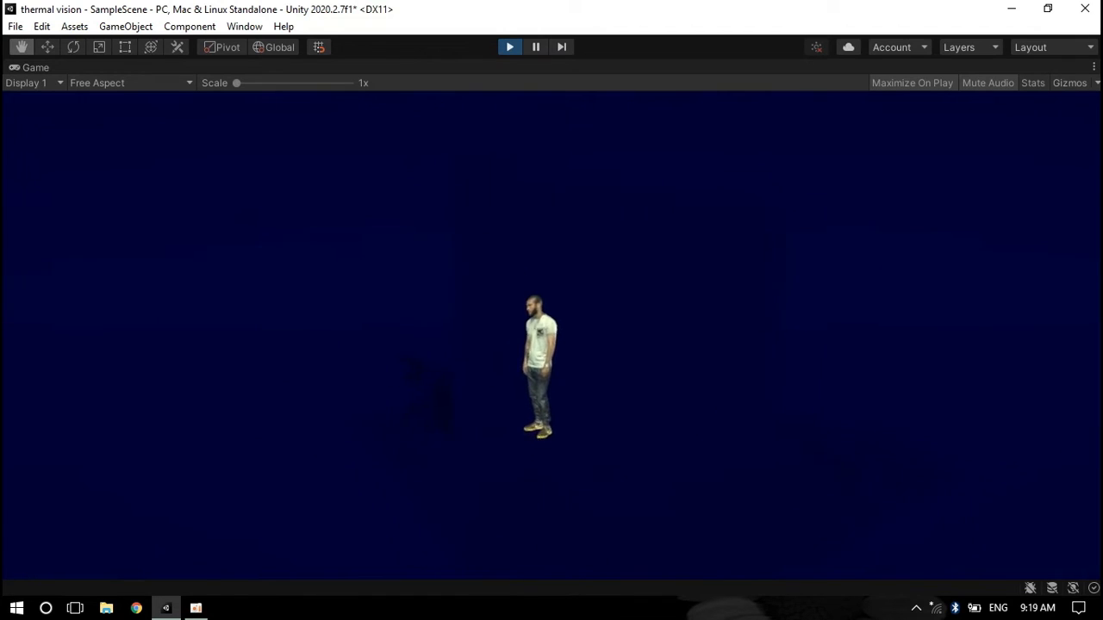
{"action": "key", "text": "w"}
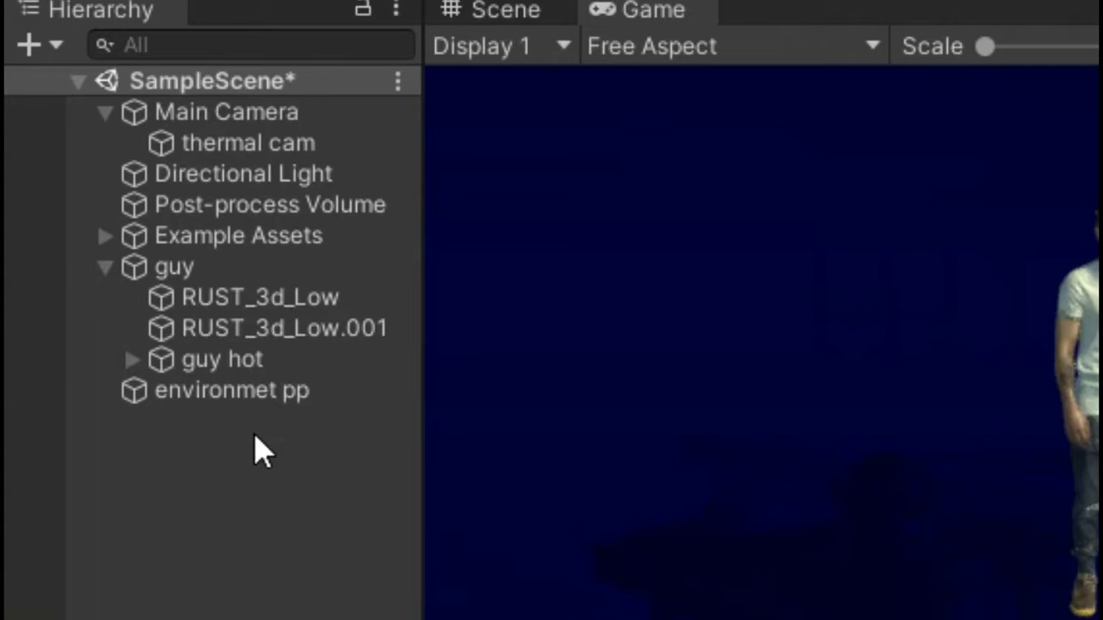
Move environmet pp under thermal cam and create an empty child of thermal cam named thermal pp
{"action": "left_click_drag", "start_coordinate": [255, 396], "coordinate": [258, 150]}
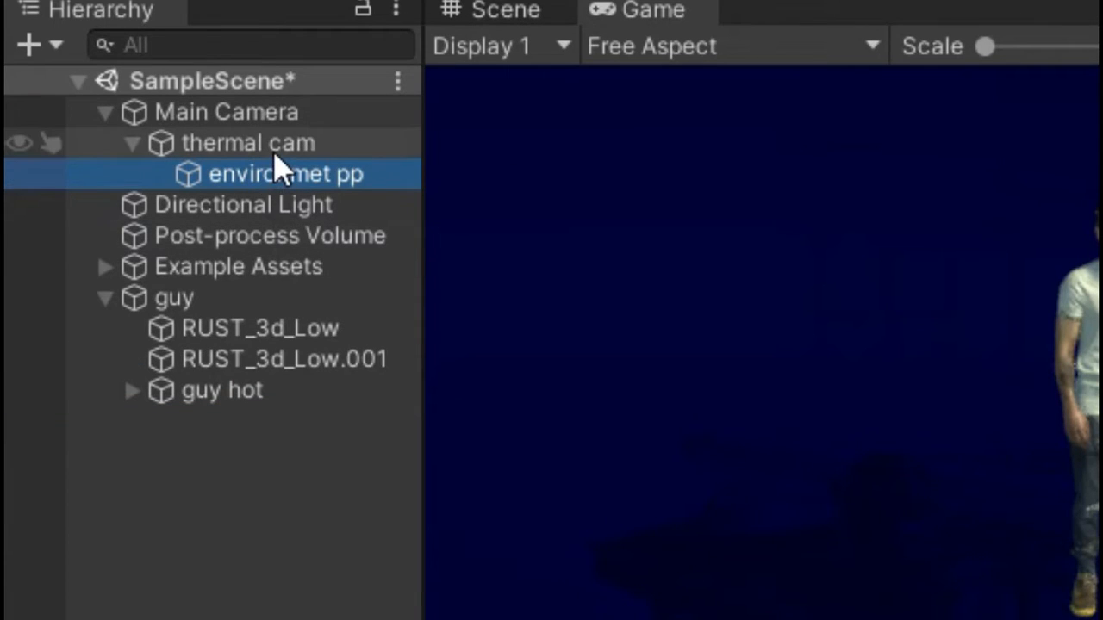
{"action": "left_click", "coordinate": [276, 155]}
{"action": "right_click", "coordinate": [274, 159]}
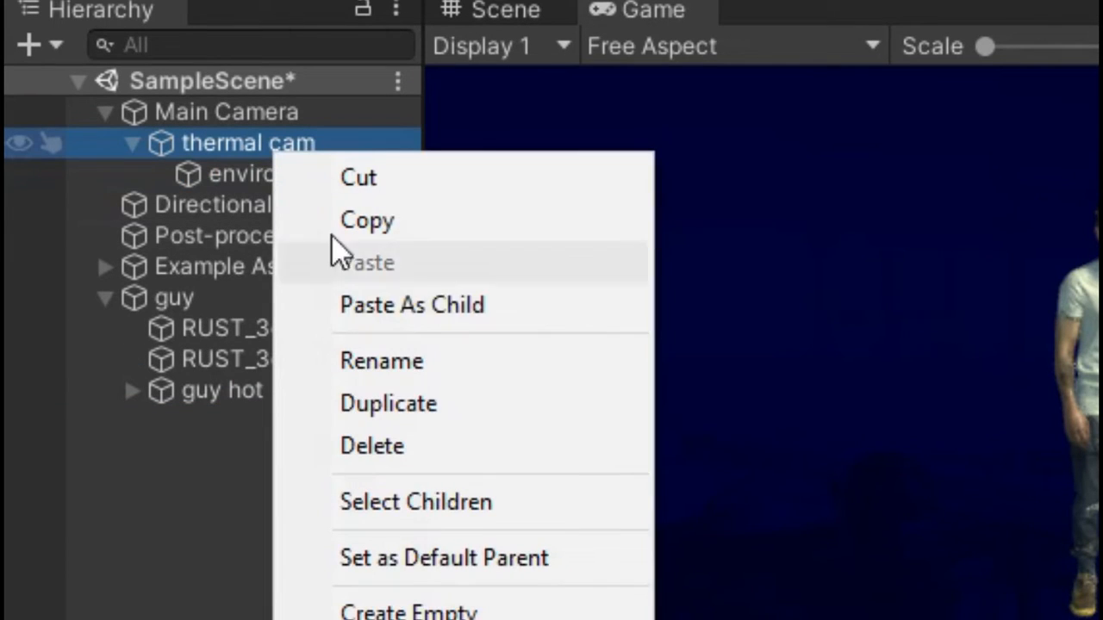
{"action": "left_click", "coordinate": [498, 608]}
{"action": "type", "text": "thermal p"}
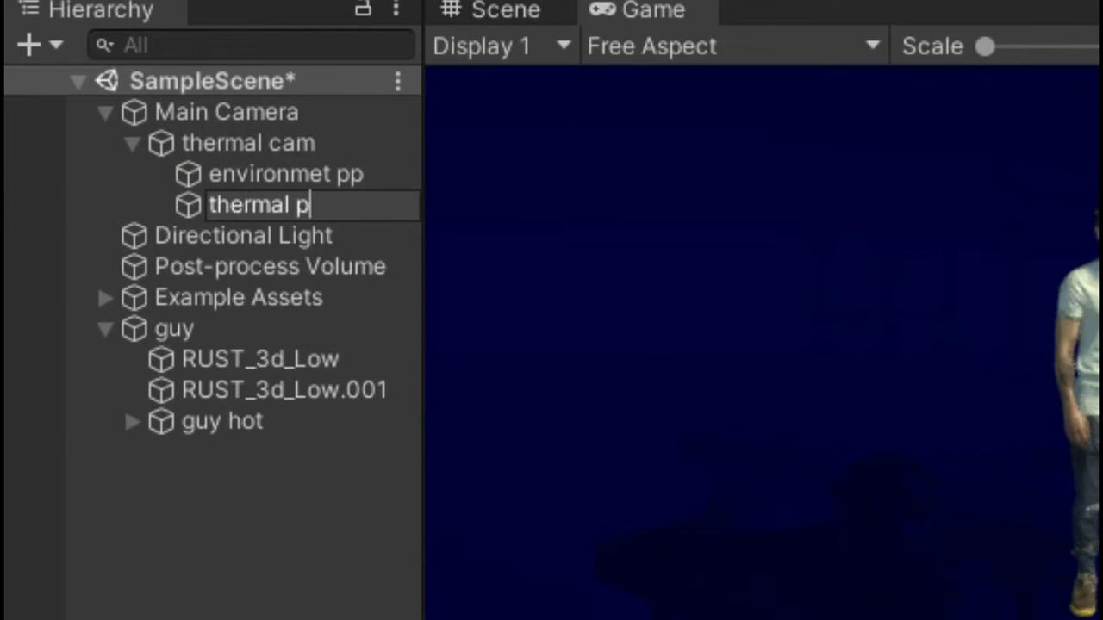
{"action": "type", "text": "p"}
{"action": "key", "text": "Return"}
Add a Volume component to thermal pp and create a new profile named hot pp
{"action": "left_click", "coordinate": [1027, 213]}
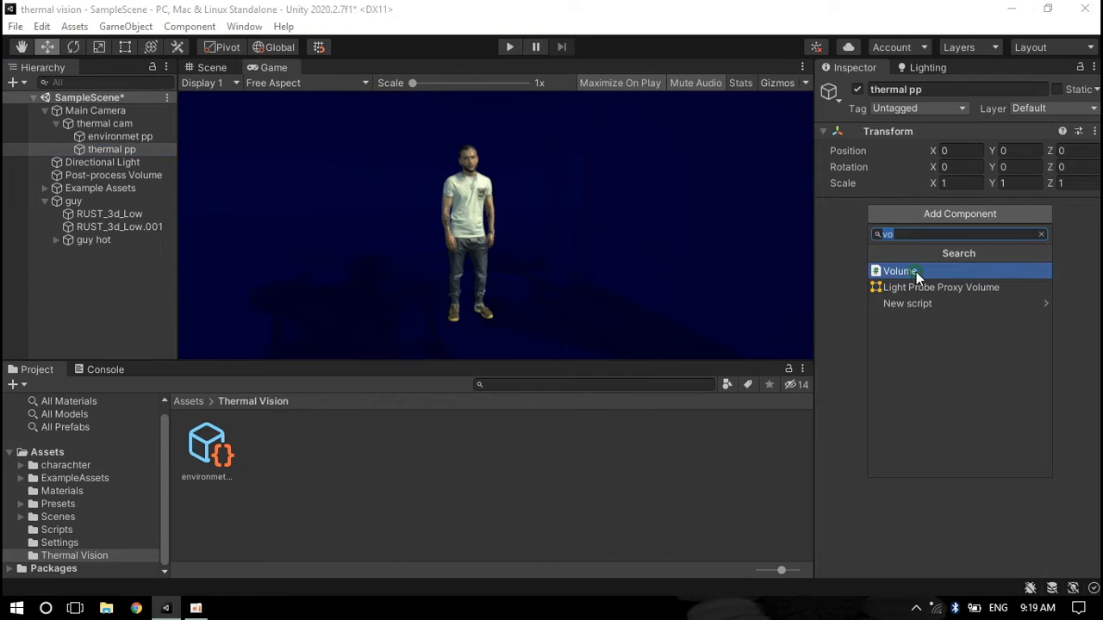
{"action": "left_click", "coordinate": [916, 272]}
{"action": "left_click", "coordinate": [1073, 276]}
{"action": "type", "text": "h"}
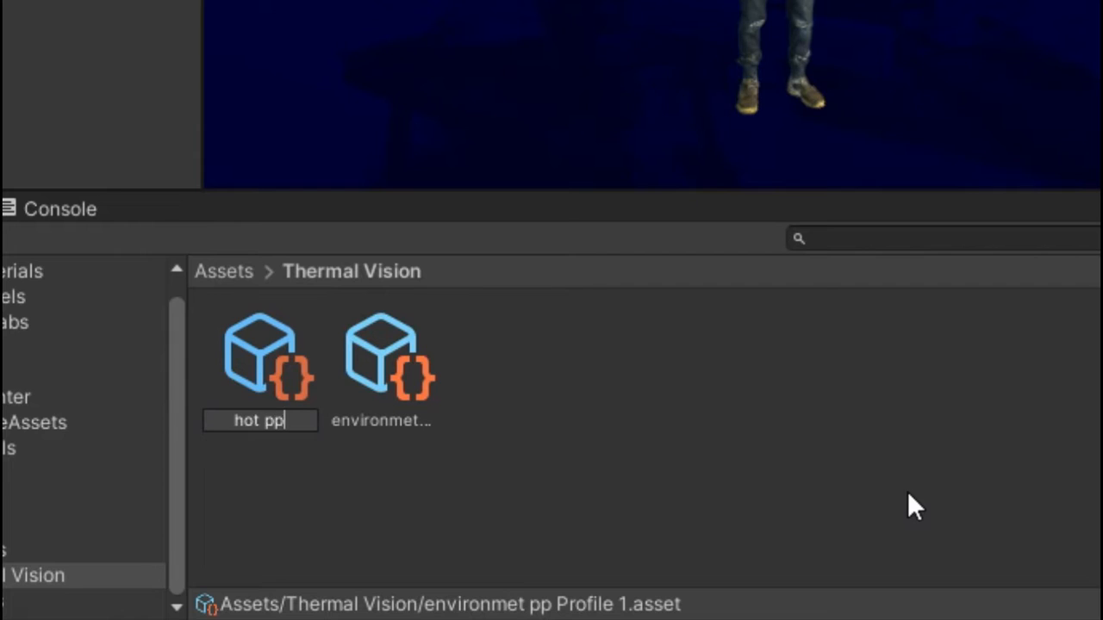
{"action": "type", "text": "ot pp"}
{"action": "key", "text": "Return"}
Assign the hot pp profile to thermal pp's Volume and add a Bloom override
{"action": "left_click", "coordinate": [111, 149]}
{"action": "left_click_drag", "start_coordinate": [267, 448], "coordinate": [879, 268]}
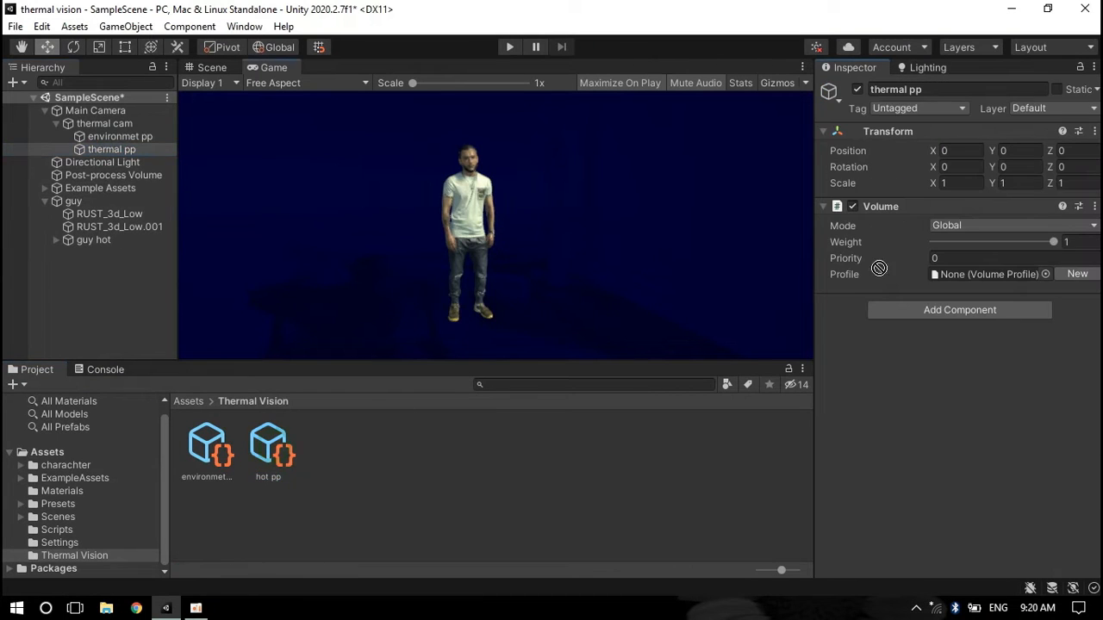
{"action": "left_click", "coordinate": [986, 335]}
{"action": "left_click", "coordinate": [924, 138]}
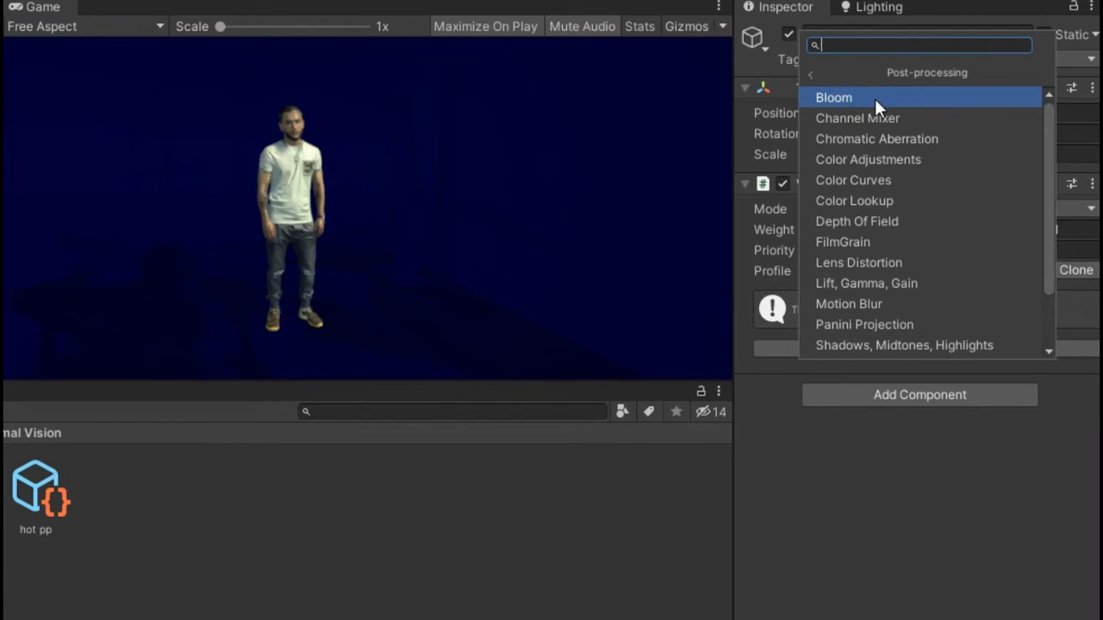
{"action": "left_click", "coordinate": [874, 99]}
Enable Bloom Intensity at 4 and Threshold at 0.5
{"action": "left_click", "coordinate": [760, 374]}
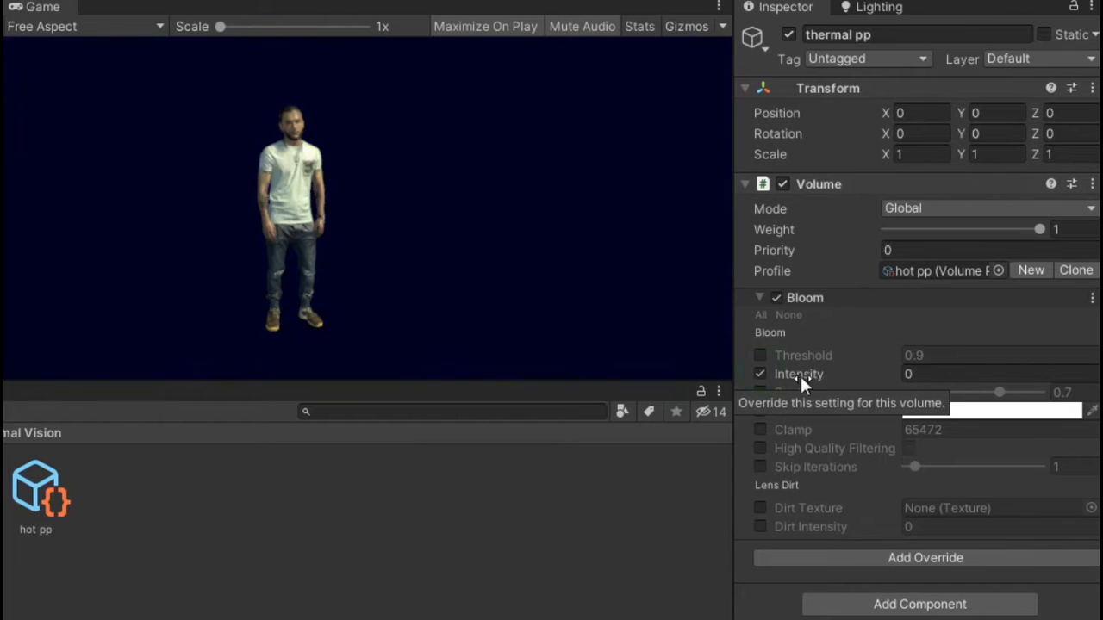
{"action": "left_click", "coordinate": [914, 374]}
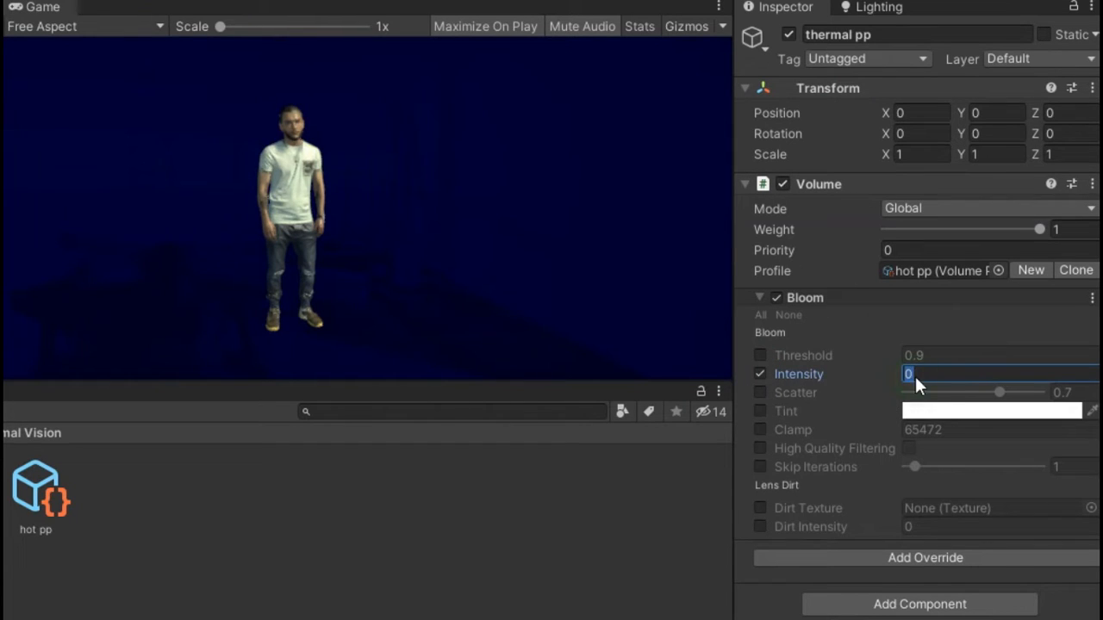
{"action": "type", "text": "4"}
{"action": "left_click", "coordinate": [760, 355]}
{"action": "left_click", "coordinate": [944, 355]}
{"action": "type", "text": "0"}
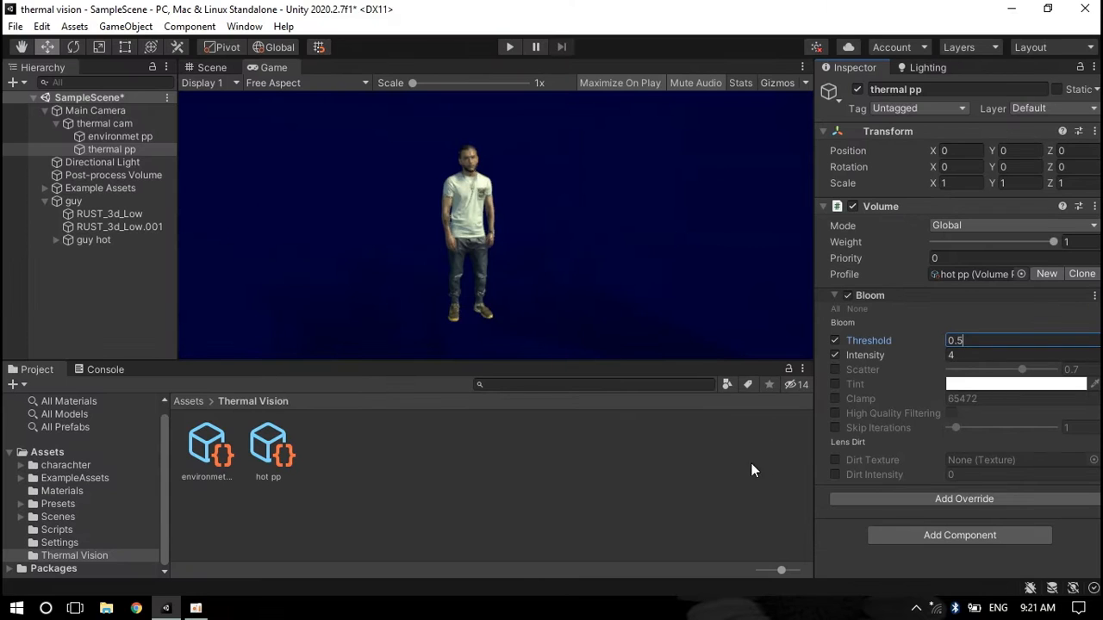
Toggle the Bloom override off and on to compare its effect on the Game view
{"action": "left_click", "coordinate": [847, 295]}
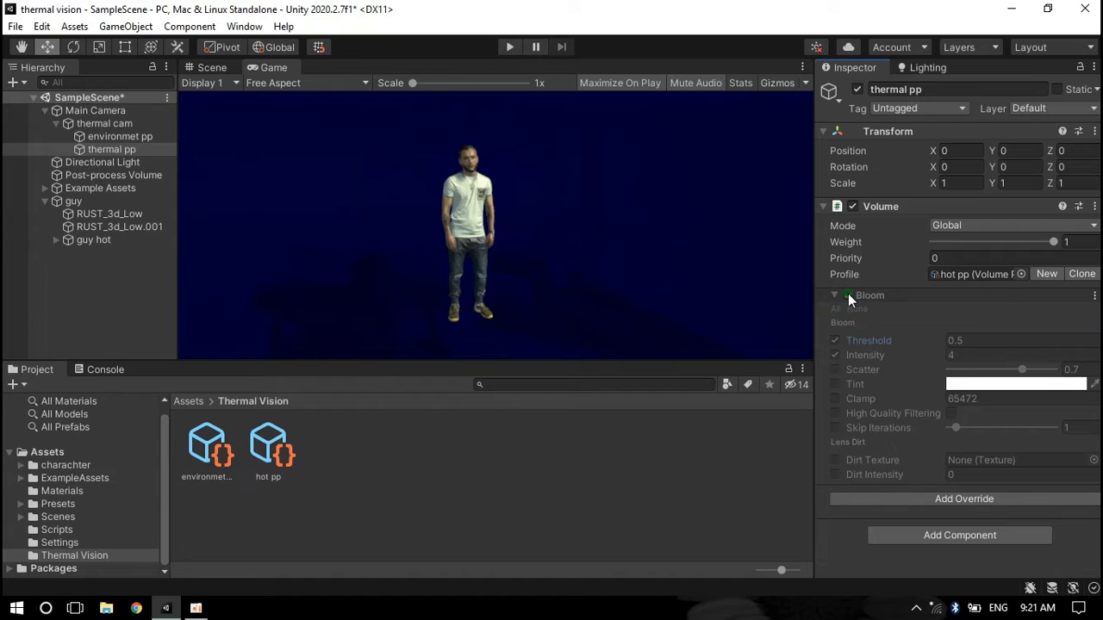
{"action": "left_click", "coordinate": [847, 295]}
{"action": "left_click", "coordinate": [120, 149]}
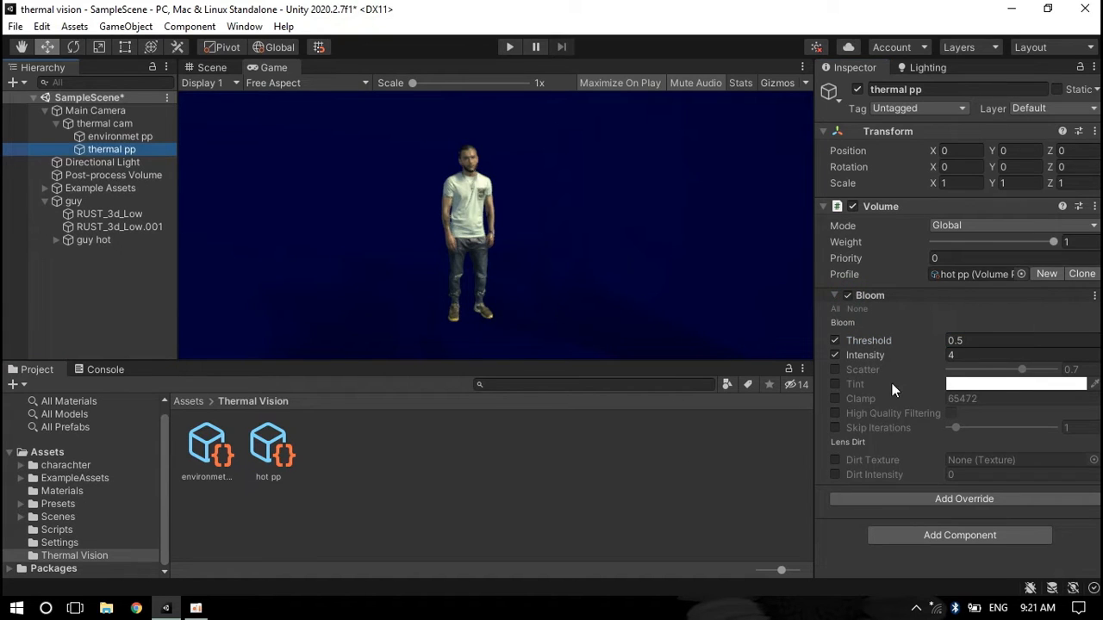
{"action": "left_click", "coordinate": [1060, 110]}
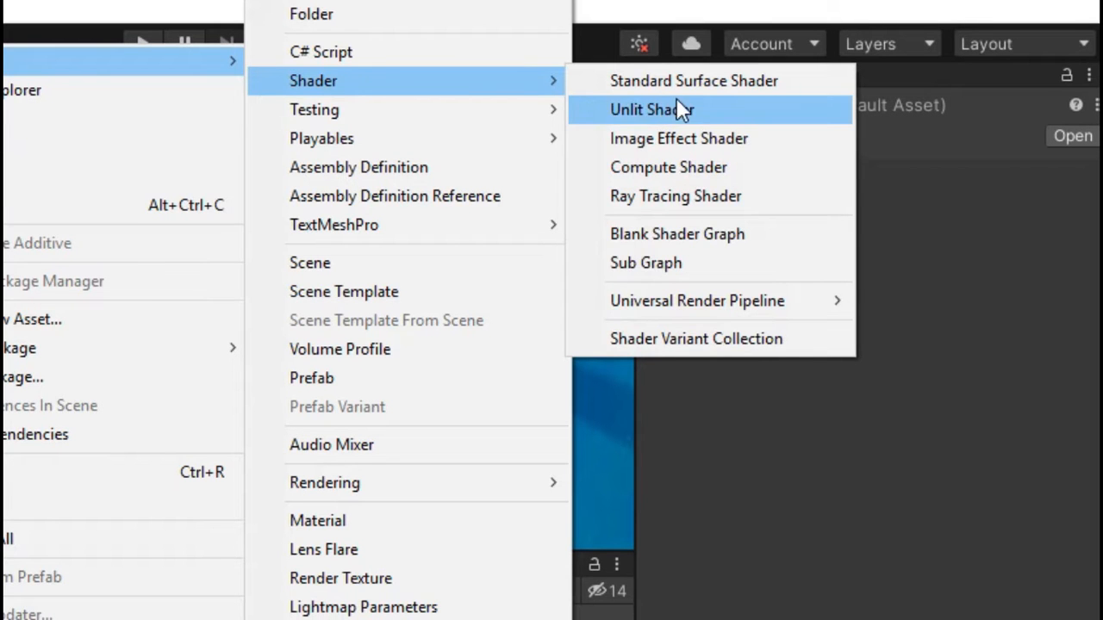
Create a URP Unlit Shader Graph named thermal in the Thermal Vision folder
{"action": "mouse_move", "coordinate": [889, 207]}
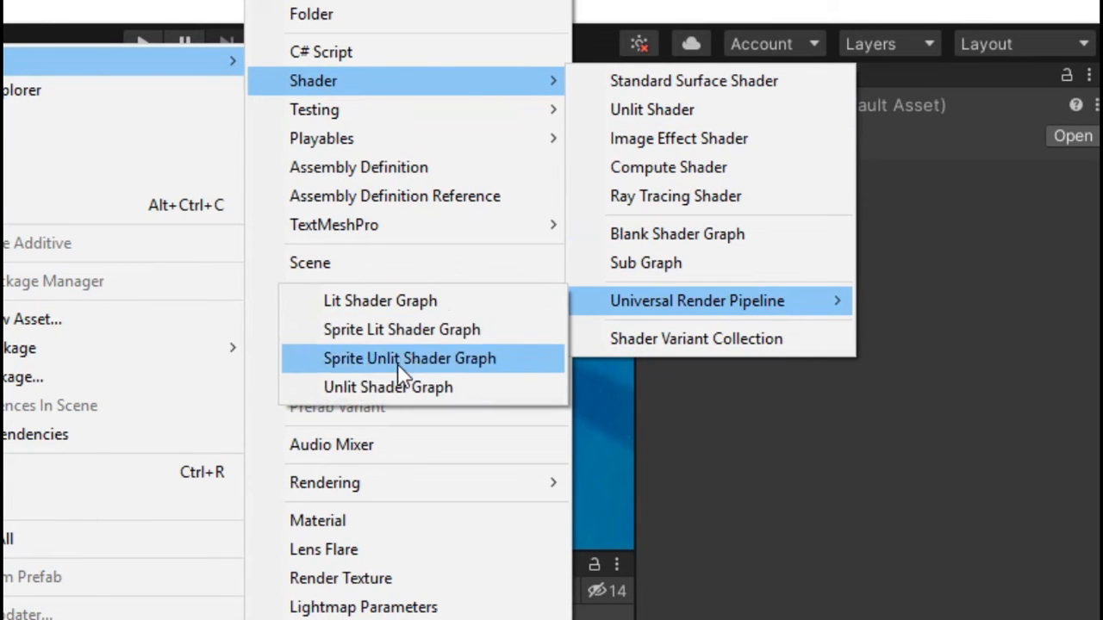
{"action": "left_click", "coordinate": [387, 387]}
{"action": "type", "text": "the"}
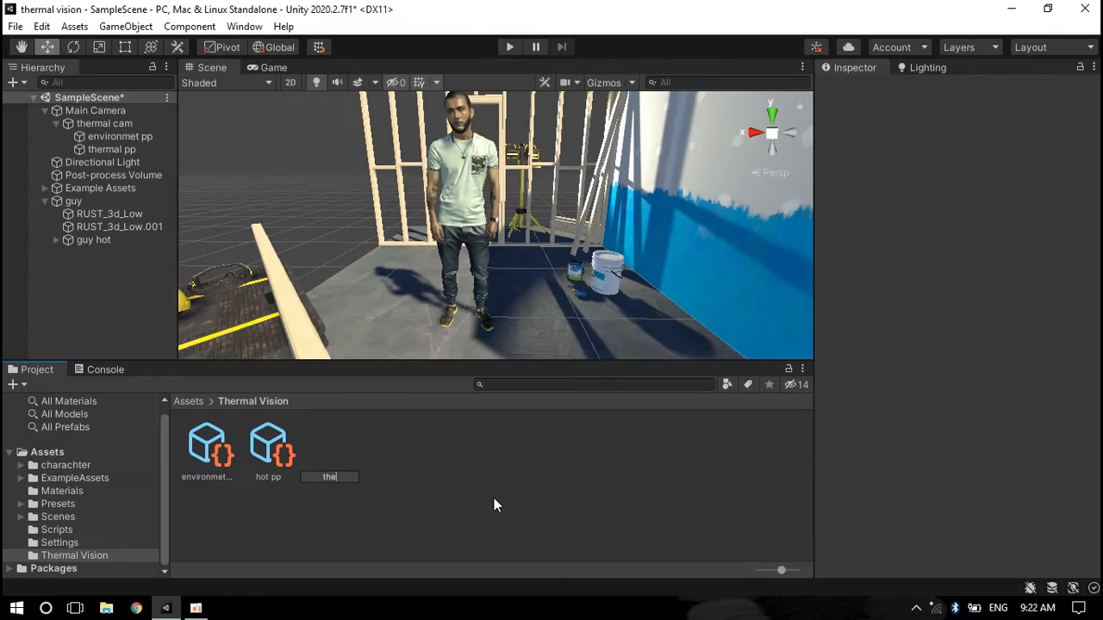
{"action": "type", "text": "rmal"}
{"action": "key", "text": "Return"}
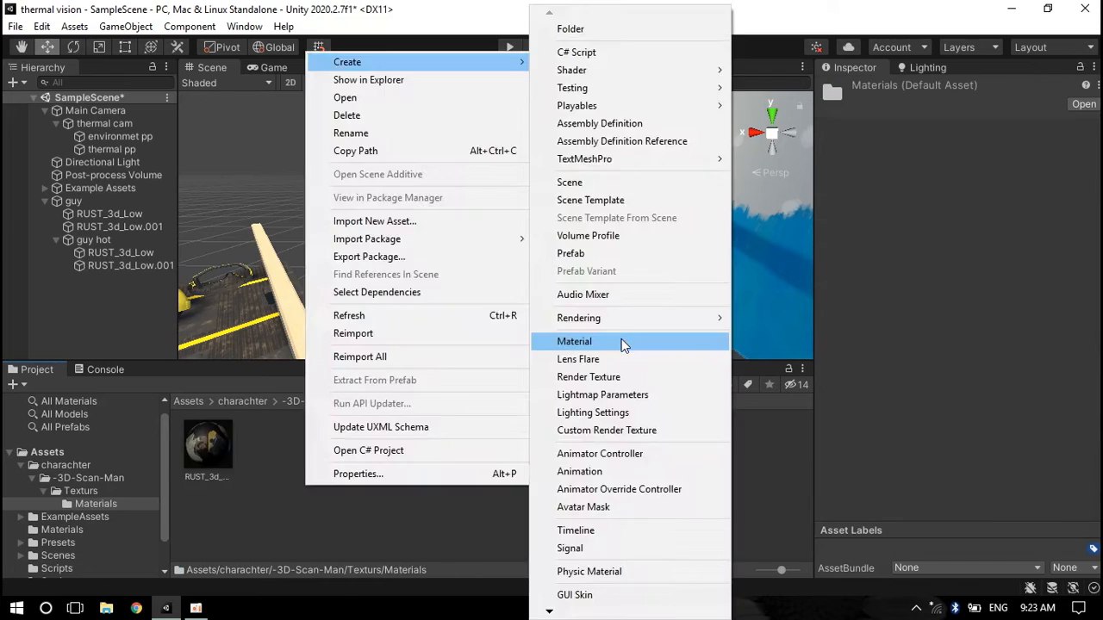
Create a new material named thermal mat in the character's Materials folder
{"action": "left_click", "coordinate": [622, 342]}
{"action": "type", "text": "thermal mat"}
{"action": "key", "text": "Return"}
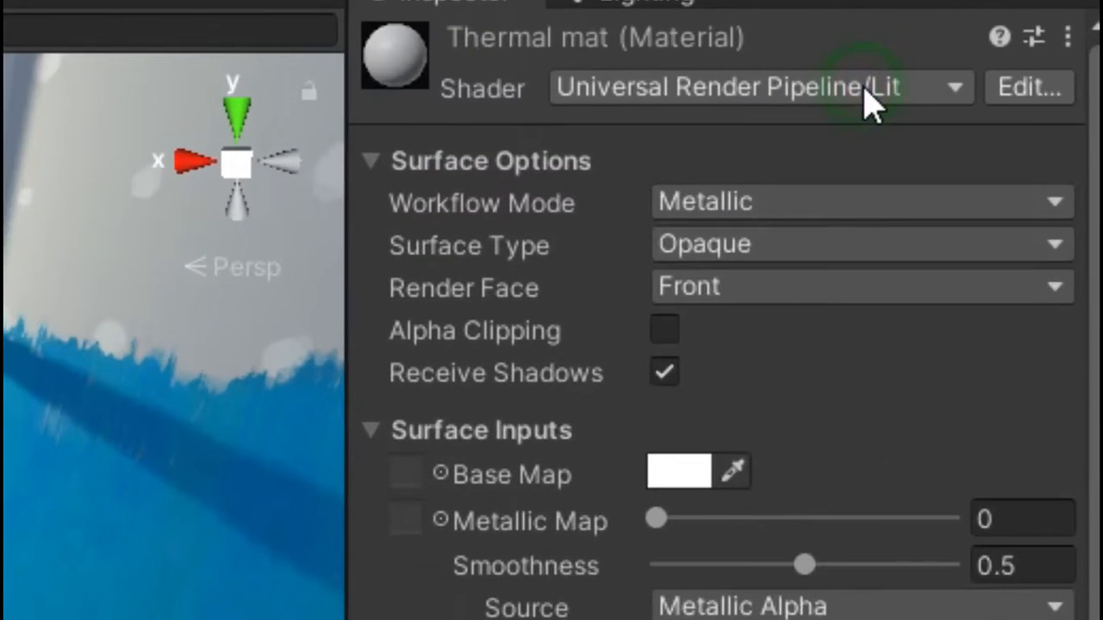
Set the thermal mat material's shader to Shader Graphs/thermal and apply it to the guy hot mesh
{"action": "left_click", "coordinate": [924, 101]}
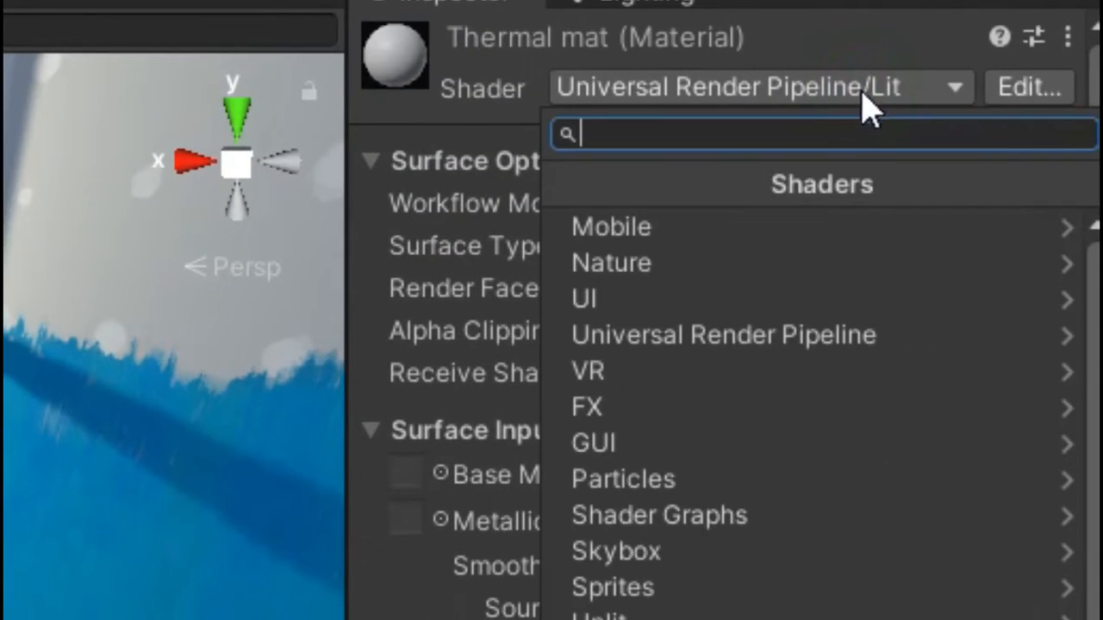
{"action": "left_click", "coordinate": [771, 520]}
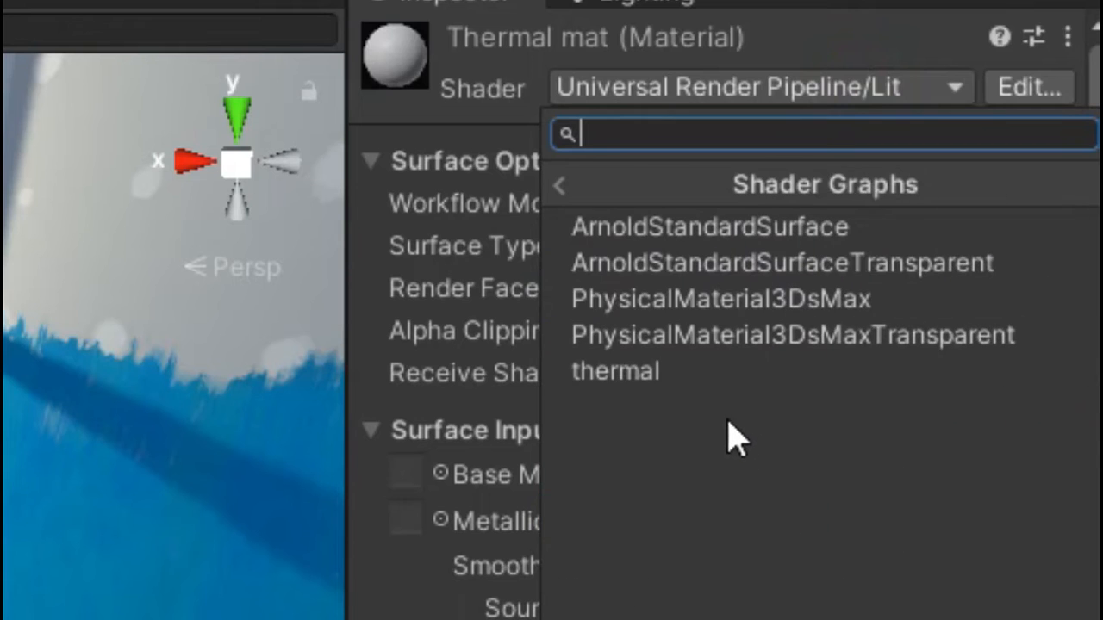
{"action": "left_click", "coordinate": [699, 373]}
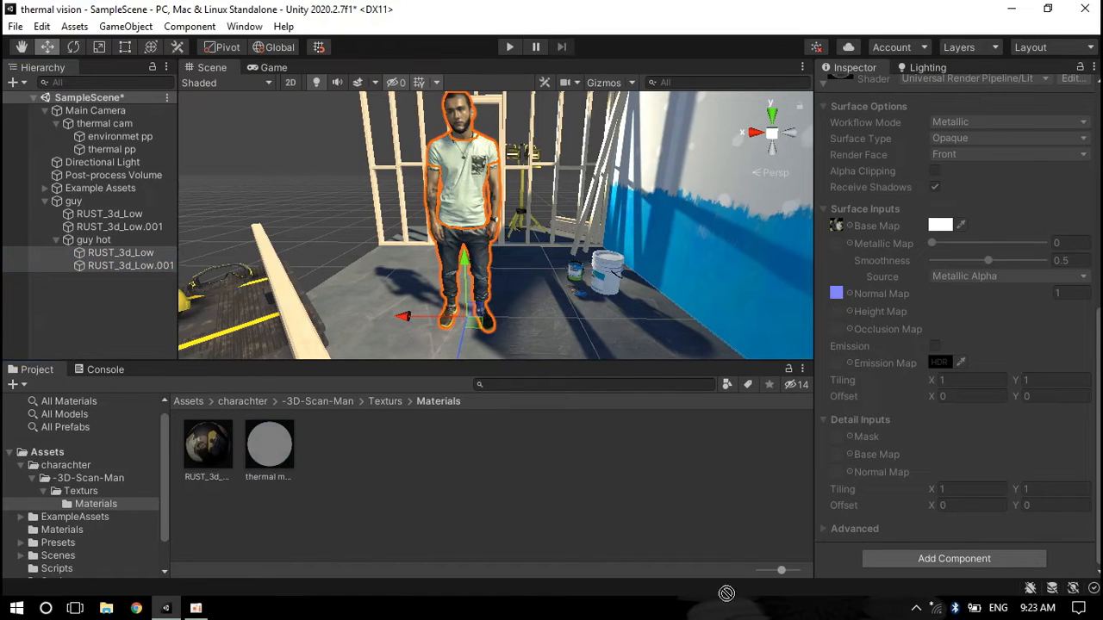
{"action": "left_click_drag", "start_coordinate": [845, 566], "coordinate": [845, 566]}
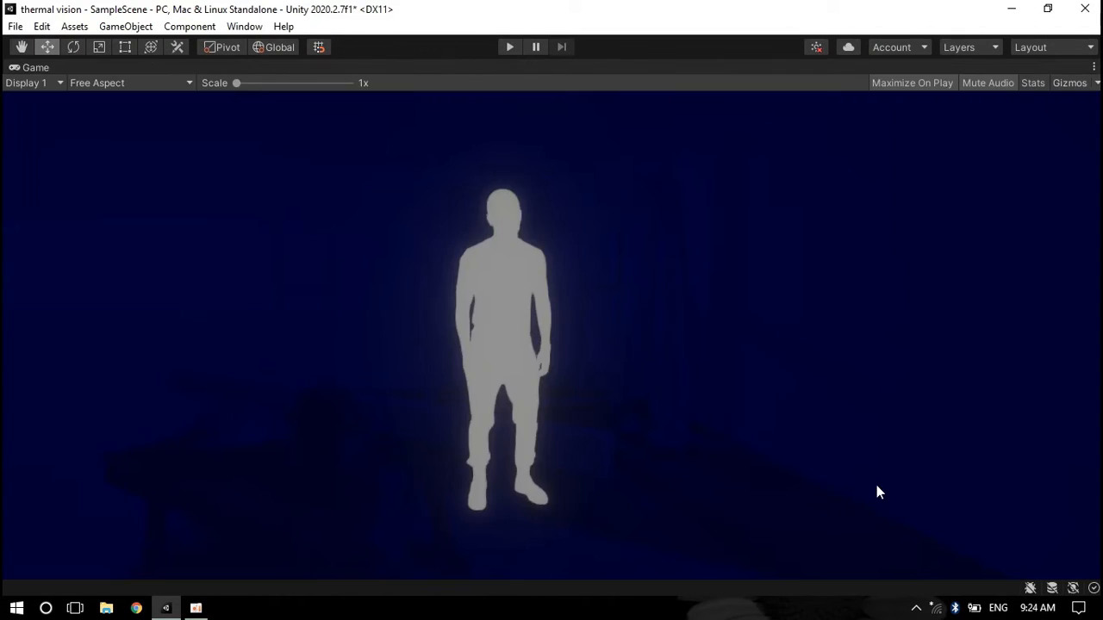
{"action": "key", "text": "shift+space"}
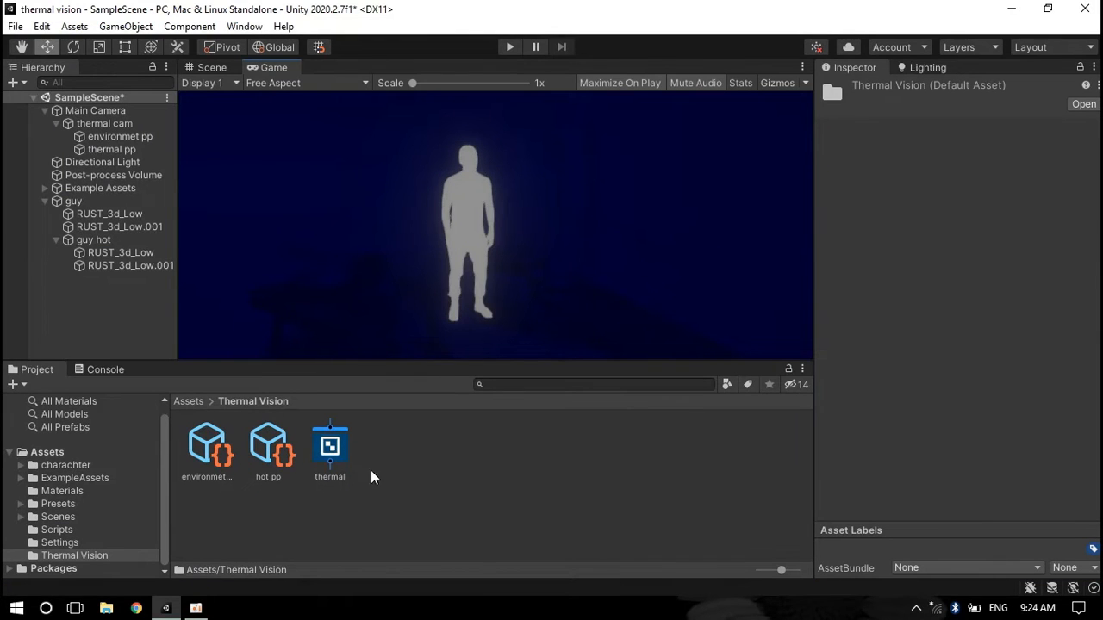
Open the thermal shader graph and add a Gradient node
{"action": "double_click", "coordinate": [344, 457]}
{"action": "key", "text": "shift+space"}
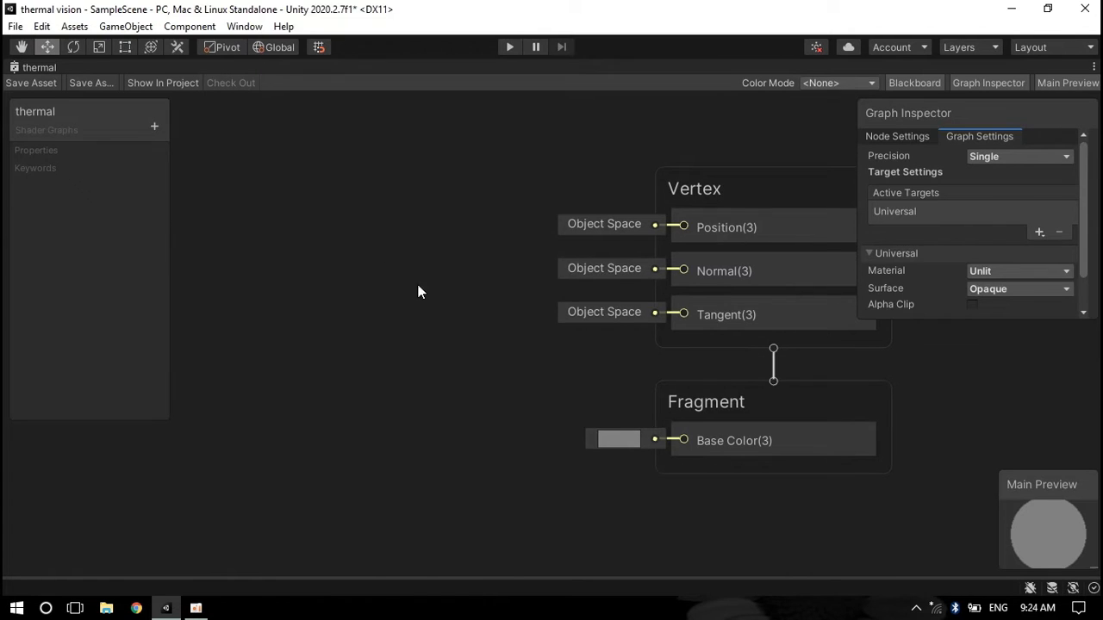
{"action": "key", "text": "space"}
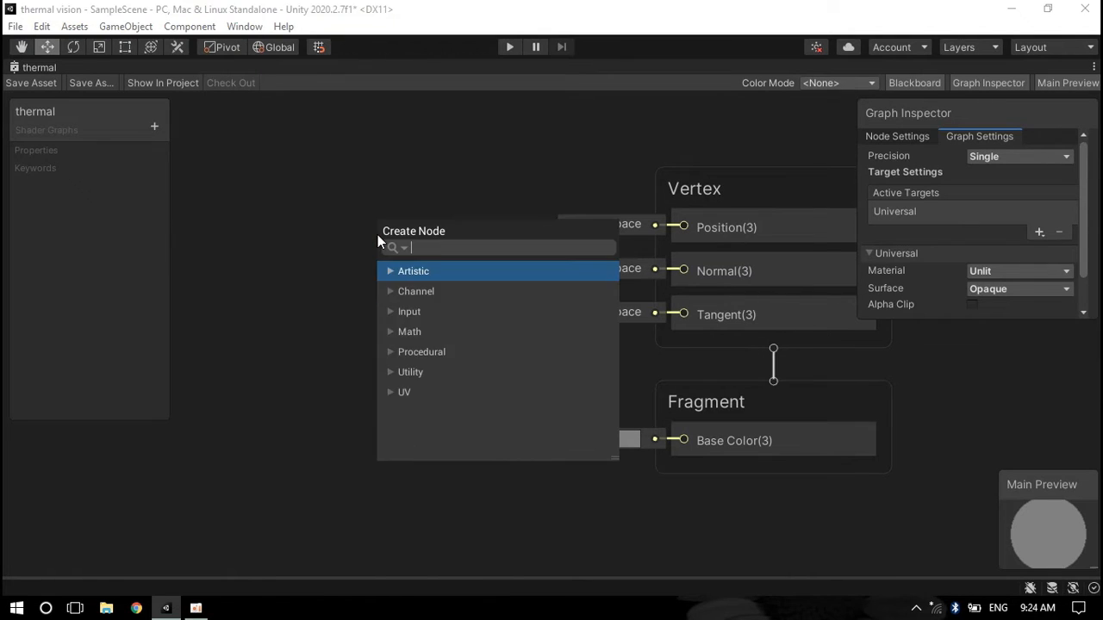
{"action": "type", "text": "gradient"}
{"action": "key", "text": "Down"}
{"action": "key", "text": "Down"}
{"action": "key", "text": "Return"}
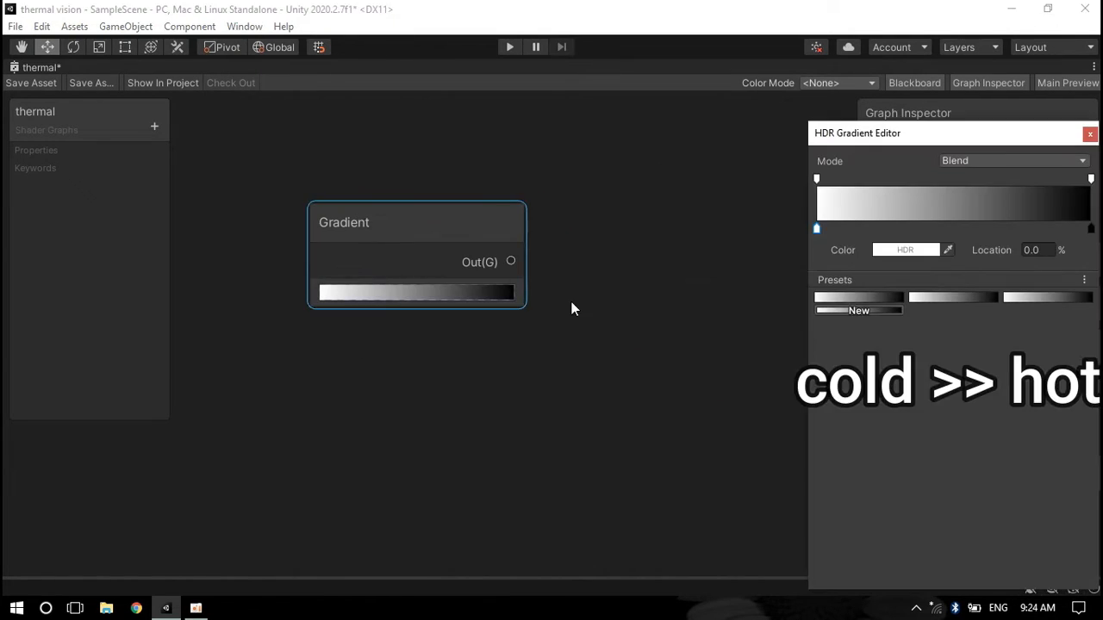
Define a cold-to-hot gradient from dark blue through green, yellow and red to white, and attach a Sample Gradient node to it
{"action": "double_click", "coordinate": [818, 229]}
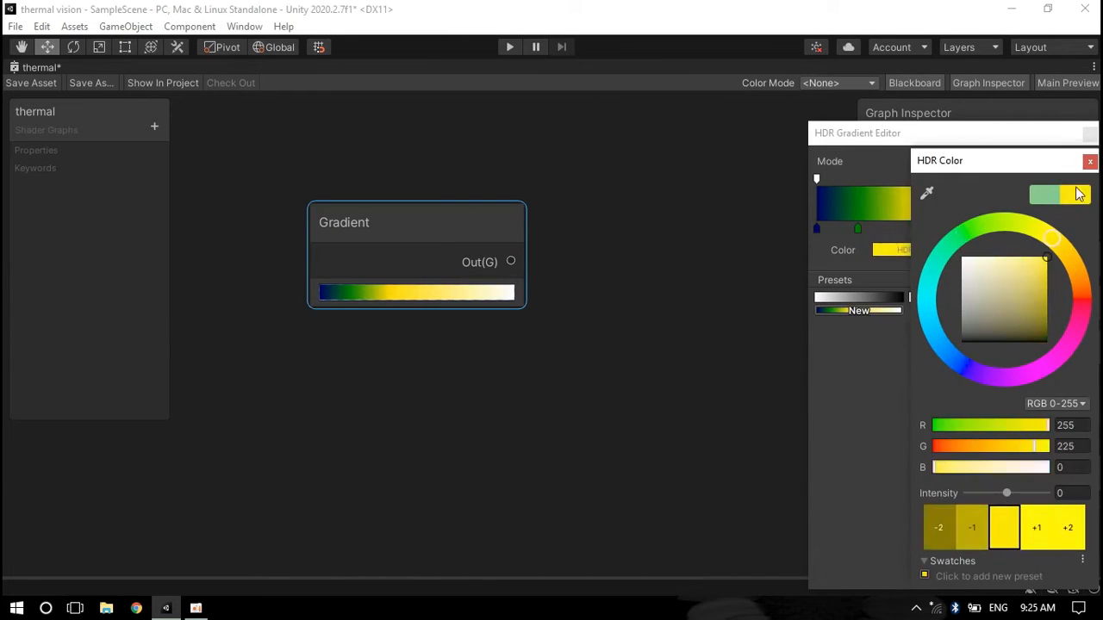
{"action": "left_click_drag", "start_coordinate": [408, 255], "coordinate": [643, 263]}
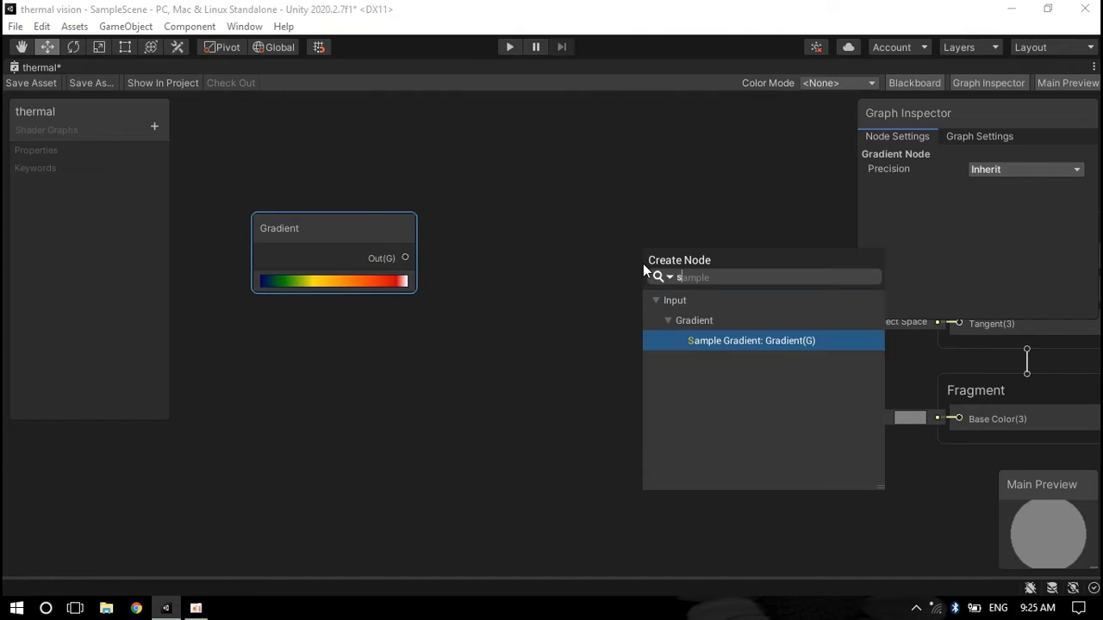
{"action": "key", "text": "Return"}
Add a Float property named tempreture to the shader graph's blackboard
{"action": "scroll", "coordinate": [578, 309], "scroll_direction": "up", "scroll_amount": 2}
{"action": "mouse_move", "coordinate": [473, 266]}
{"action": "left_mouse_down"}
{"action": "mouse_move", "coordinate": [500, 266]}
{"action": "mouse_move", "coordinate": [473, 266]}
{"action": "left_mouse_up"}
{"action": "left_click", "coordinate": [347, 125]}
{"action": "left_click", "coordinate": [406, 150]}
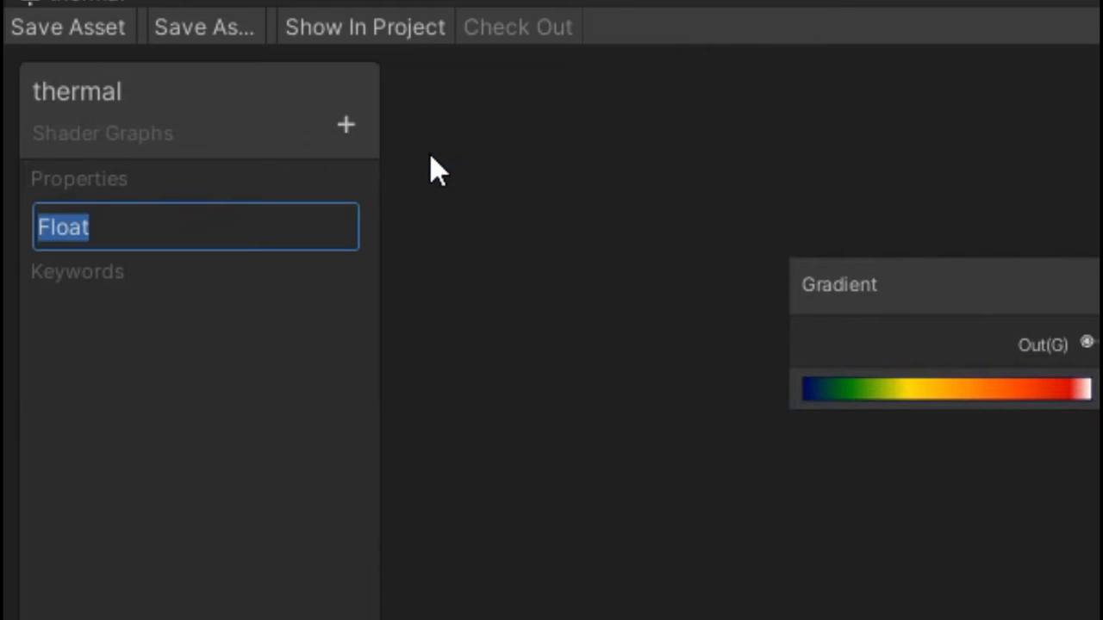
{"action": "type", "text": "tempre"}
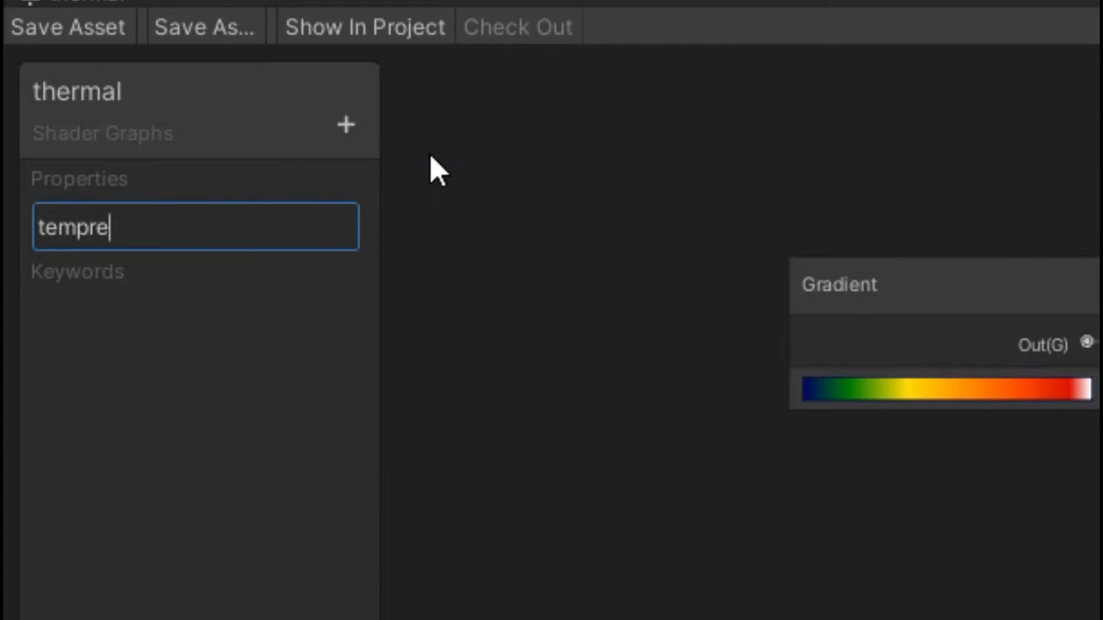
{"action": "type", "text": "ture"}
{"action": "key", "text": "Return"}
Place the tempreture property into Sample Gradient's Time input and connect Sample Gradient's output to Base Color
{"action": "left_click_drag", "start_coordinate": [54, 171], "coordinate": [220, 353]}
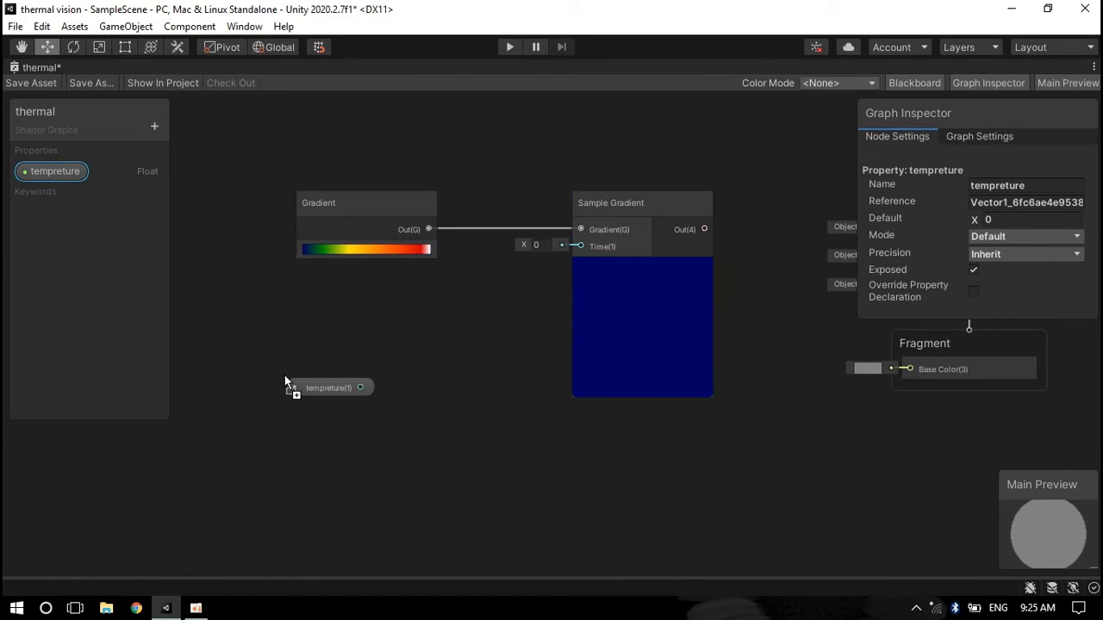
{"action": "middle_click_drag", "start_coordinate": [367, 430], "coordinate": [341, 393]}
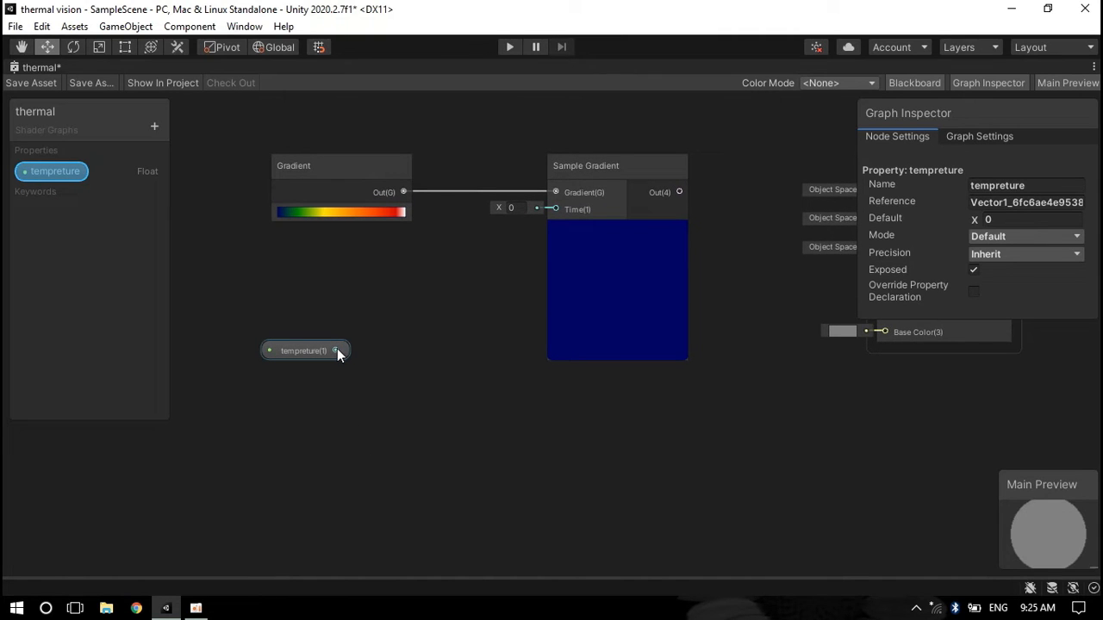
{"action": "left_click_drag", "start_coordinate": [337, 351], "coordinate": [556, 209]}
{"action": "middle_click_drag", "start_coordinate": [680, 191], "coordinate": [445, 200]}
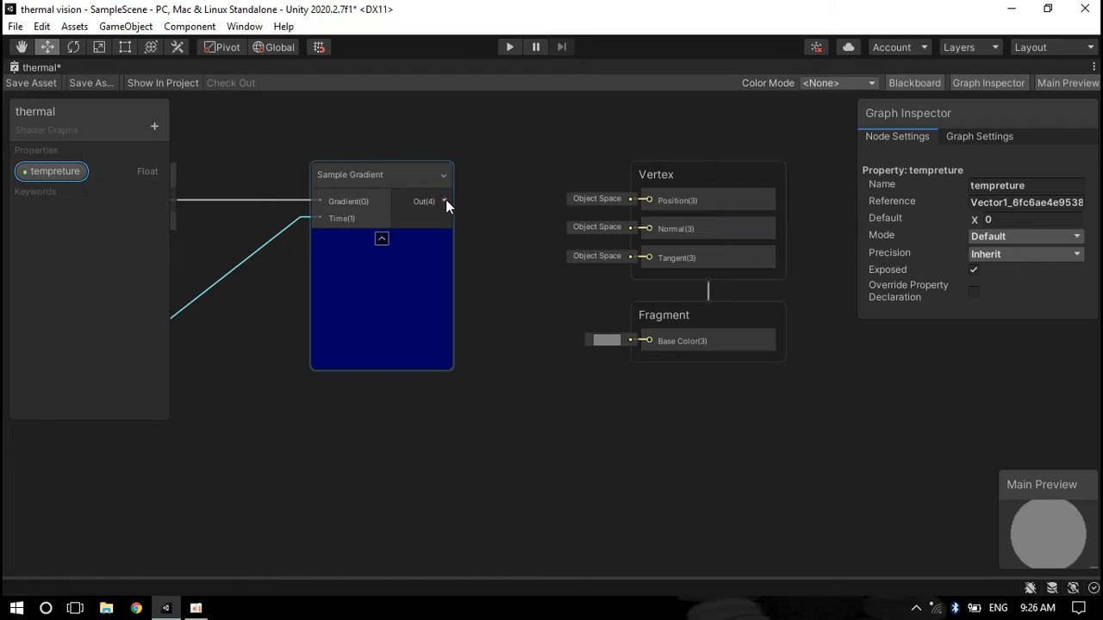
{"action": "left_click_drag", "start_coordinate": [445, 199], "coordinate": [648, 342]}
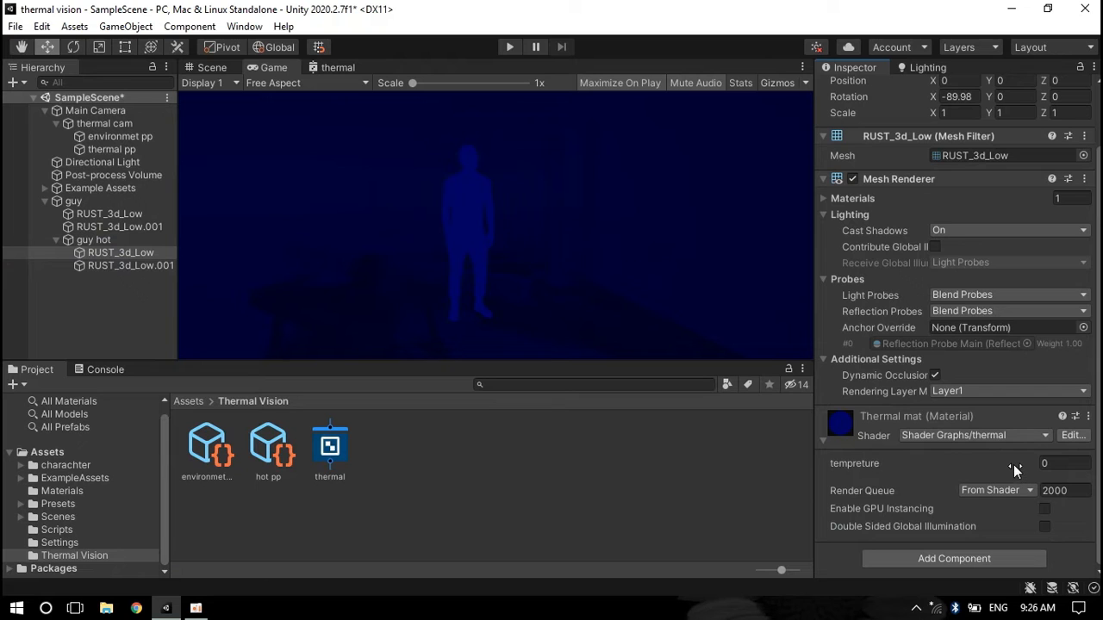
Add a Divide node and feed the tempreture property into its A input
{"action": "left_click_drag", "start_coordinate": [1013, 464], "coordinate": [987, 463]}
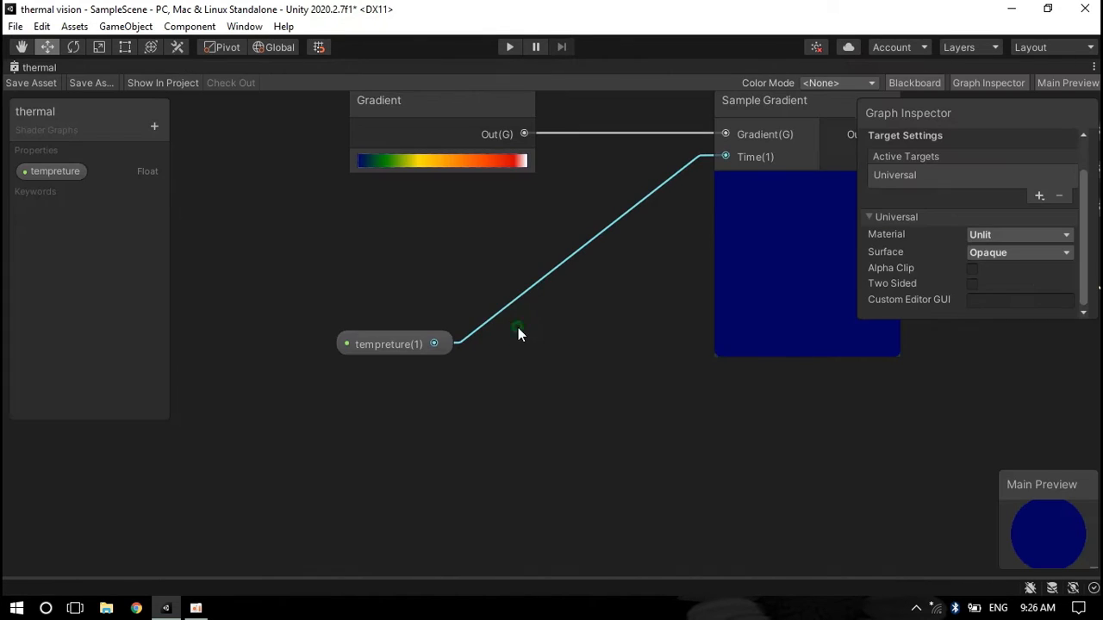
{"action": "key", "text": "space"}
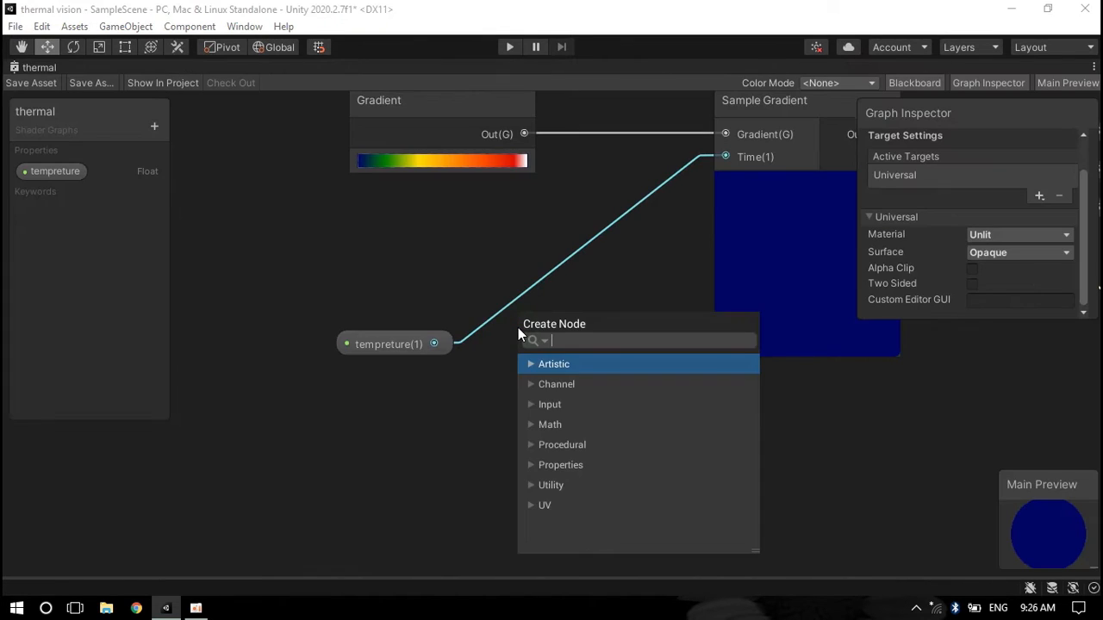
{"action": "type", "text": "divi"}
{"action": "key", "text": "Return"}
{"action": "left_click_drag", "start_coordinate": [588, 360], "coordinate": [527, 276]}
{"action": "left_click_drag", "start_coordinate": [633, 203], "coordinate": [542, 247]}
{"action": "left_click_drag", "start_coordinate": [362, 343], "coordinate": [265, 311]}
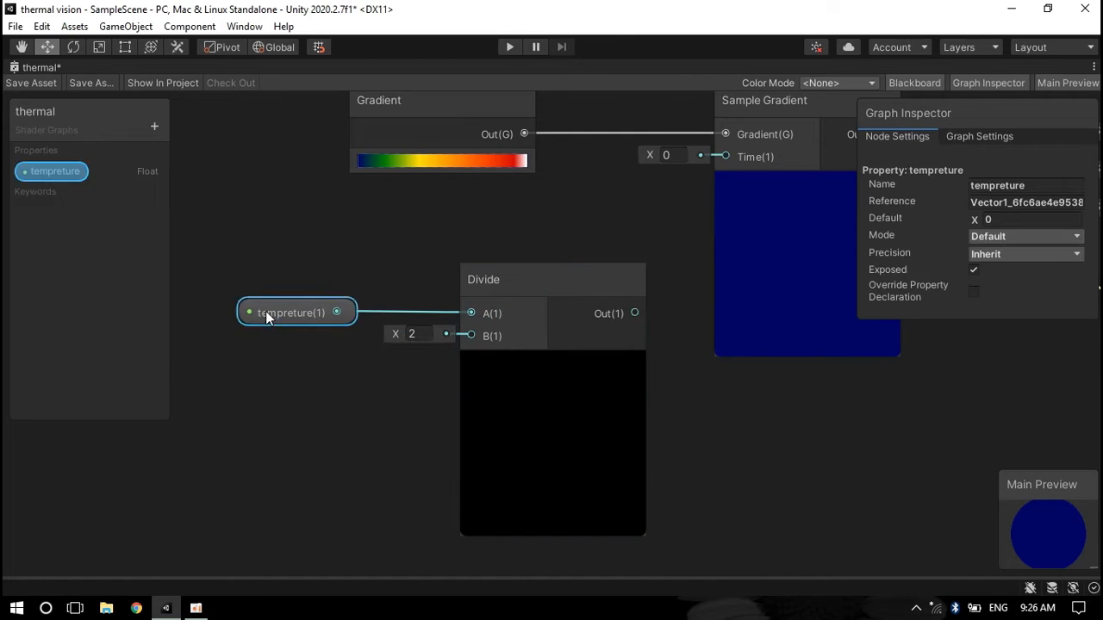
Set the Divide node's B value to 100 and connect its output to Sample Gradient's Time input
{"action": "left_click", "coordinate": [422, 333]}
{"action": "type", "text": "100"}
{"action": "left_click", "coordinate": [58, 177]}
{"action": "middle_click_drag", "start_coordinate": [732, 276], "coordinate": [604, 273]}
{"action": "middle_click_drag", "start_coordinate": [506, 308], "coordinate": [510, 344]}
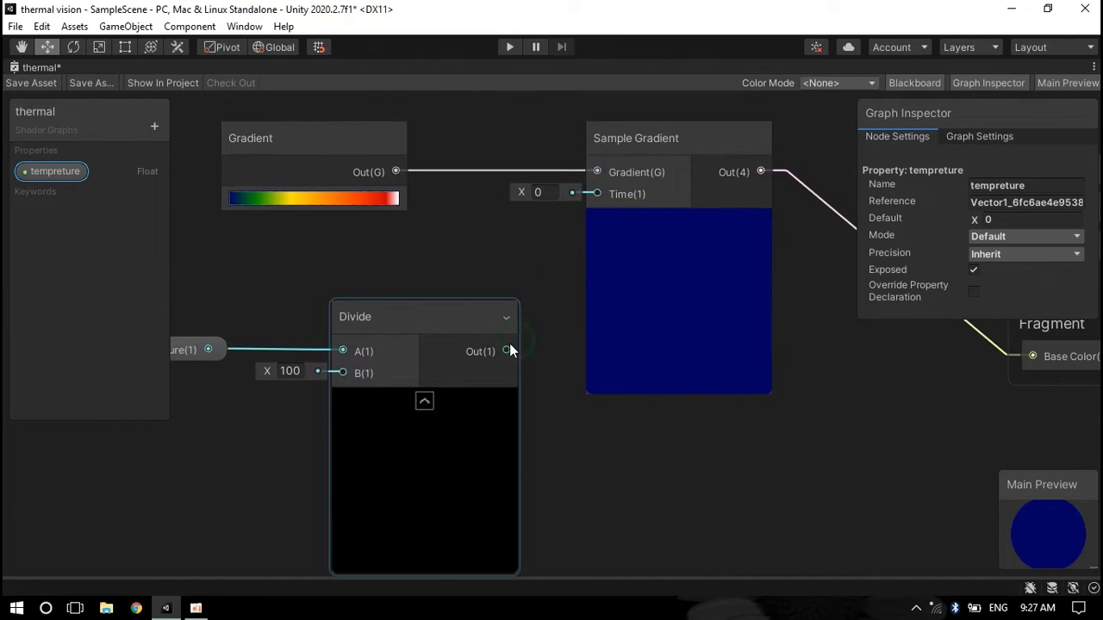
Set the tempreture property's default value to 45
{"action": "left_click", "coordinate": [1027, 222]}
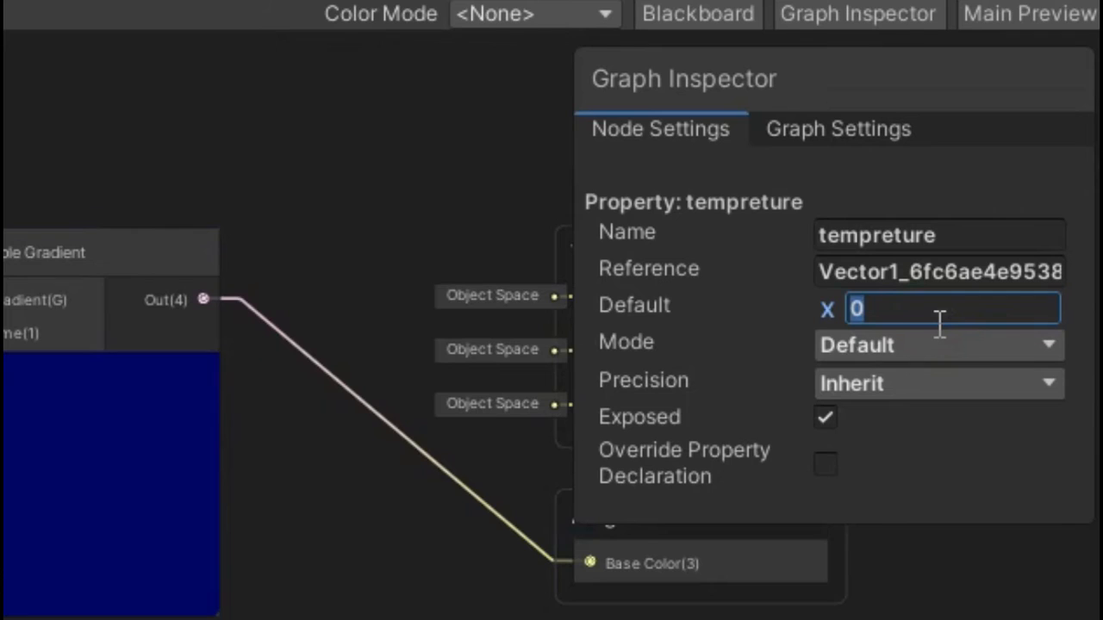
{"action": "type", "text": "45"}
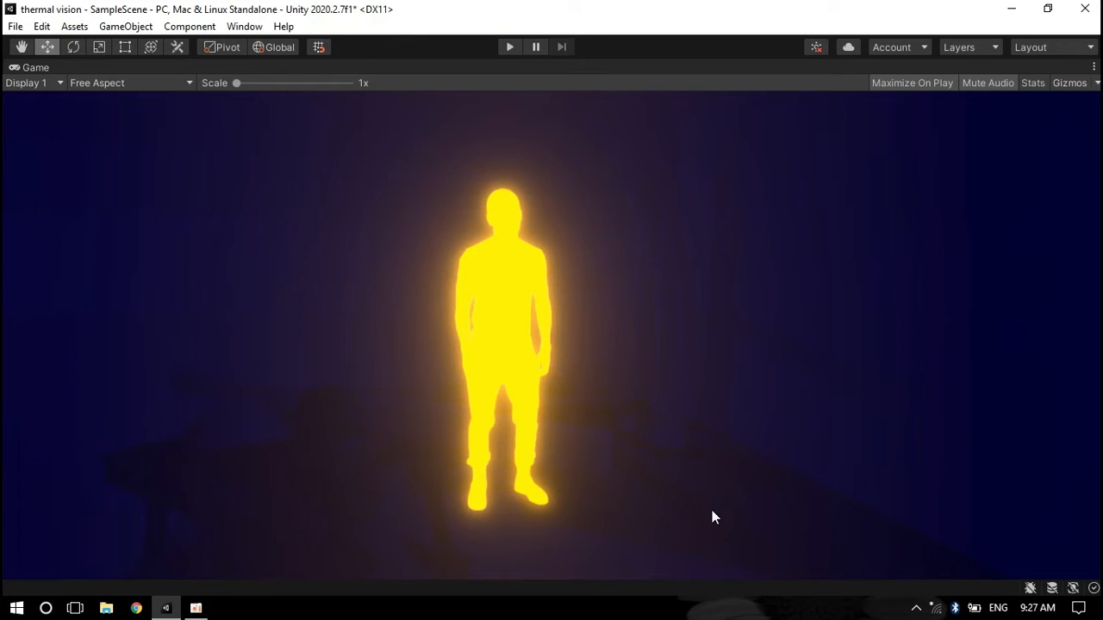
{"action": "key", "text": "shift+space"}
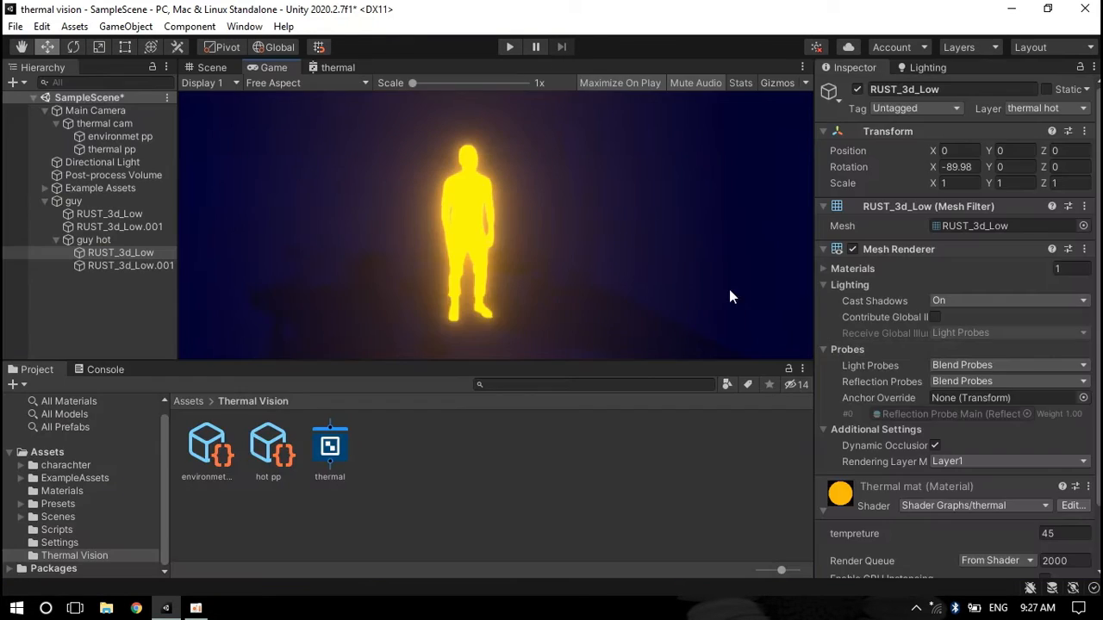
{"action": "left_click", "coordinate": [337, 67]}
{"action": "key", "text": "shift+space"}
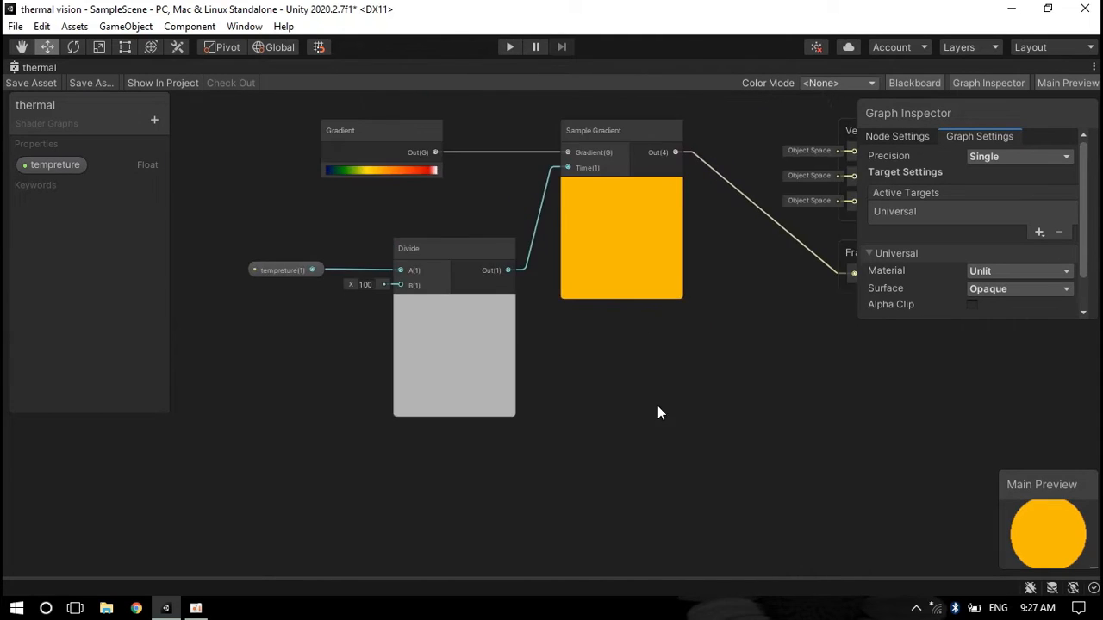
Add a Fresnel Effect node and connect its output to Sample Gradient's Time input
{"action": "scroll", "coordinate": [545, 425], "scroll_direction": "up", "scroll_amount": 2}
{"action": "key", "text": "space"}
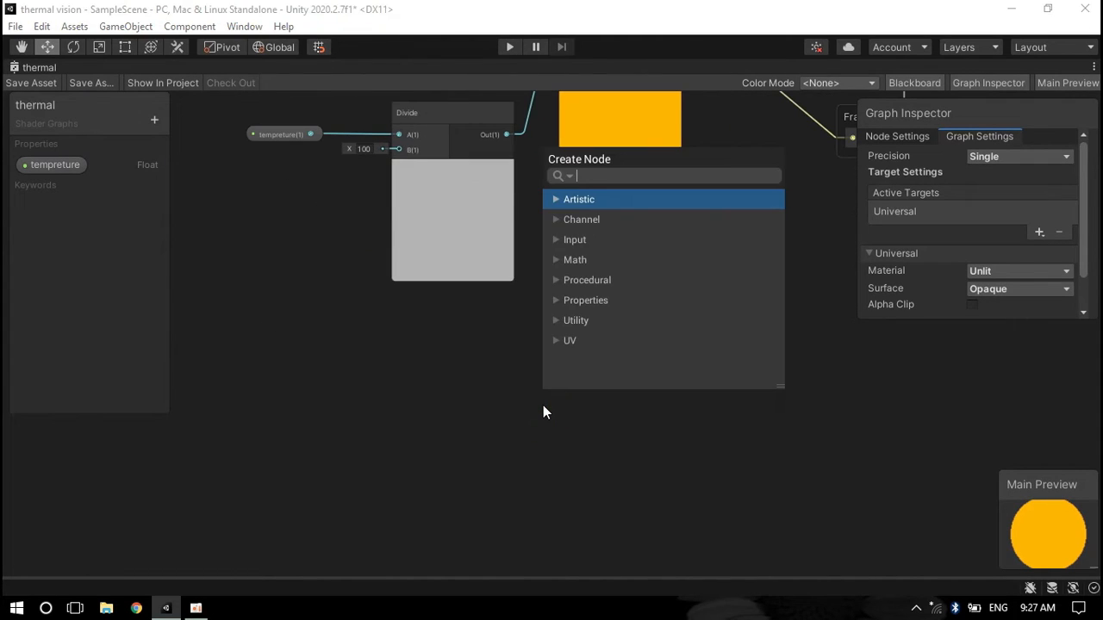
{"action": "type", "text": "fre"}
{"action": "key", "text": "Return"}
{"action": "left_click_drag", "start_coordinate": [575, 426], "coordinate": [326, 361]}
{"action": "scroll", "coordinate": [535, 426], "scroll_direction": "down", "scroll_amount": 3}
{"action": "left_click_drag", "start_coordinate": [534, 426], "coordinate": [630, 191]}
Insert a Multiply node combining the Divide output and the Fresnel Effect output, feeding Sample Gradient's Time
{"action": "scroll", "coordinate": [659, 248], "scroll_direction": "up", "scroll_amount": 2}
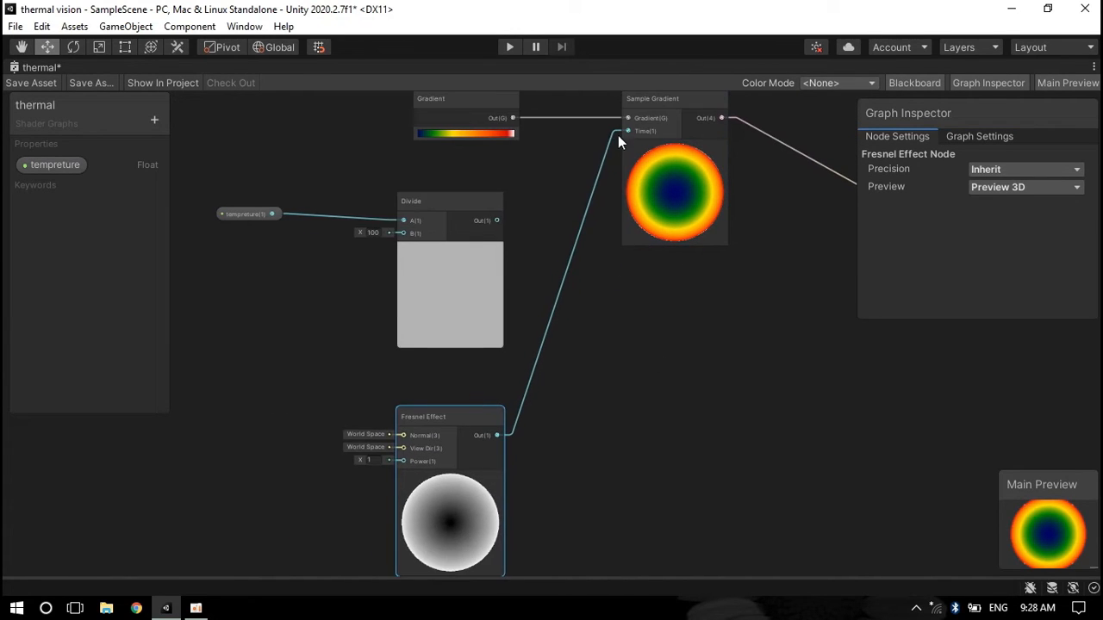
{"action": "left_click_drag", "start_coordinate": [616, 133], "coordinate": [561, 317]}
{"action": "type", "text": "mul"}
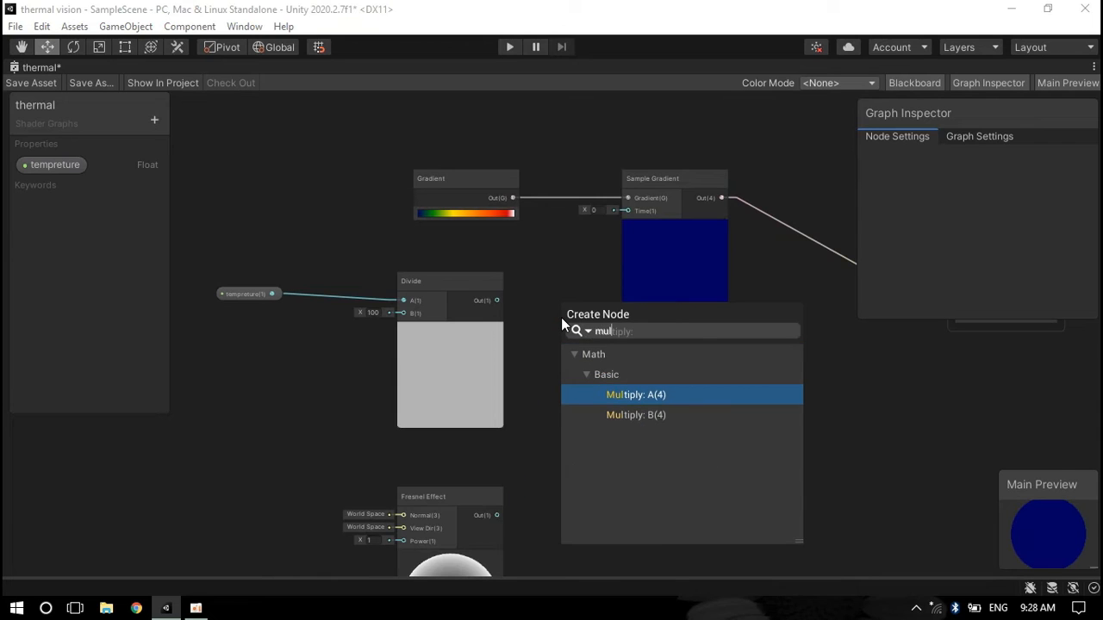
{"action": "key", "text": "Return"}
{"action": "middle_click_drag", "start_coordinate": [561, 319], "coordinate": [501, 241]}
{"action": "left_click_drag", "start_coordinate": [435, 221], "coordinate": [500, 267]}
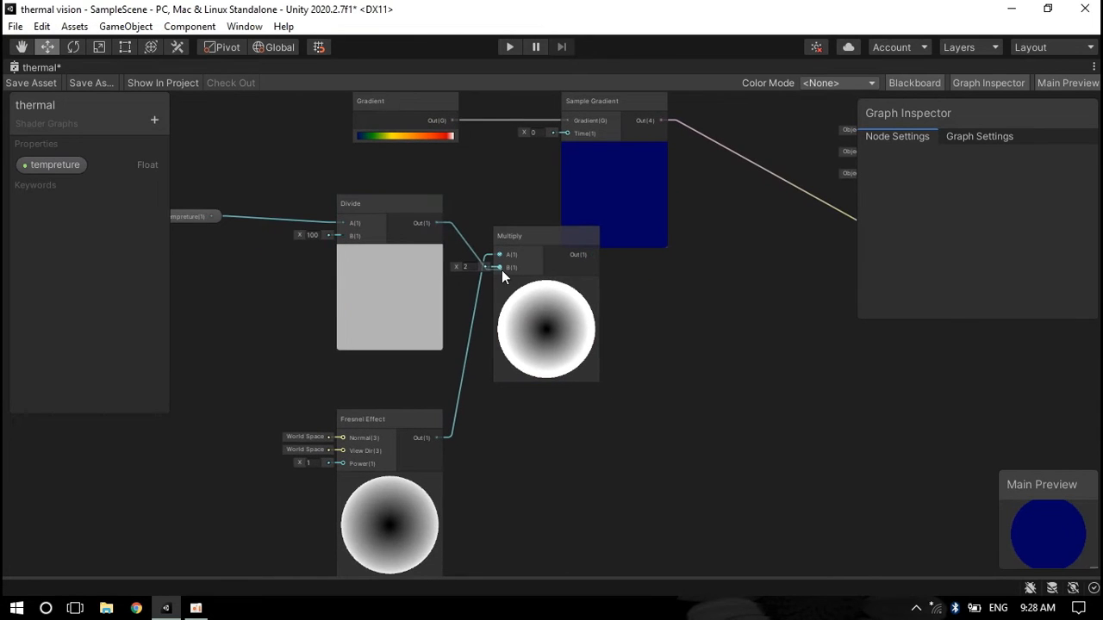
{"action": "left_click_drag", "start_coordinate": [592, 254], "coordinate": [569, 209]}
Rearrange the Divide, Multiply and Fresnel Effect nodes in the graph
{"action": "left_click", "coordinate": [540, 310]}
{"action": "left_click_drag", "start_coordinate": [539, 310], "coordinate": [492, 299]}
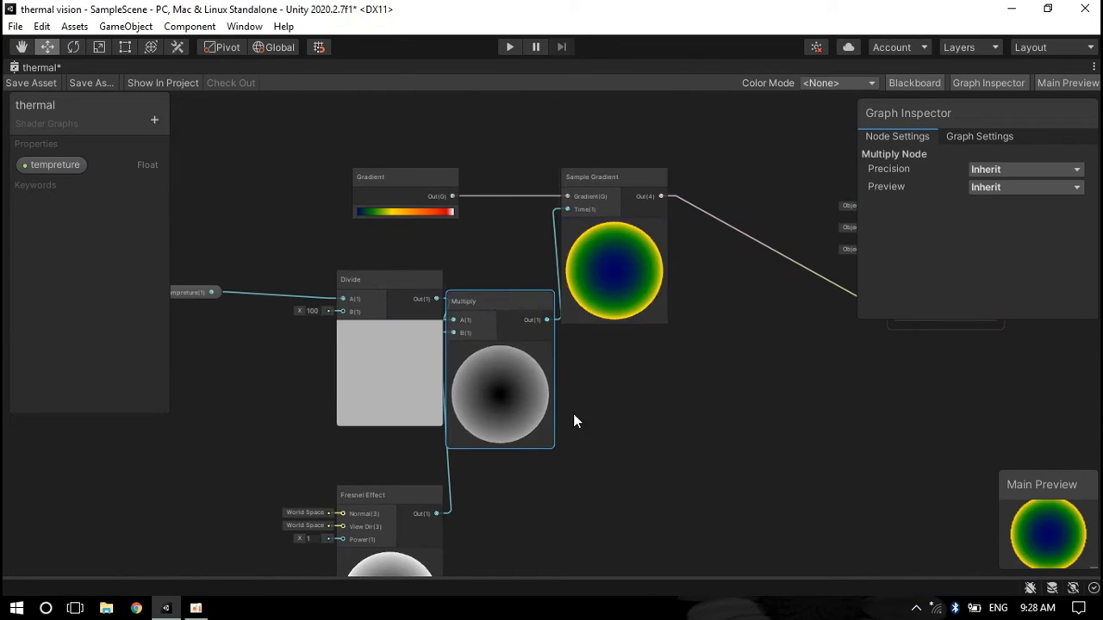
{"action": "middle_click_drag", "start_coordinate": [573, 413], "coordinate": [700, 345]}
{"action": "left_click_drag", "start_coordinate": [502, 213], "coordinate": [446, 210]}
{"action": "left_click_drag", "start_coordinate": [517, 428], "coordinate": [476, 419]}
{"action": "middle_click_drag", "start_coordinate": [677, 336], "coordinate": [633, 385]}
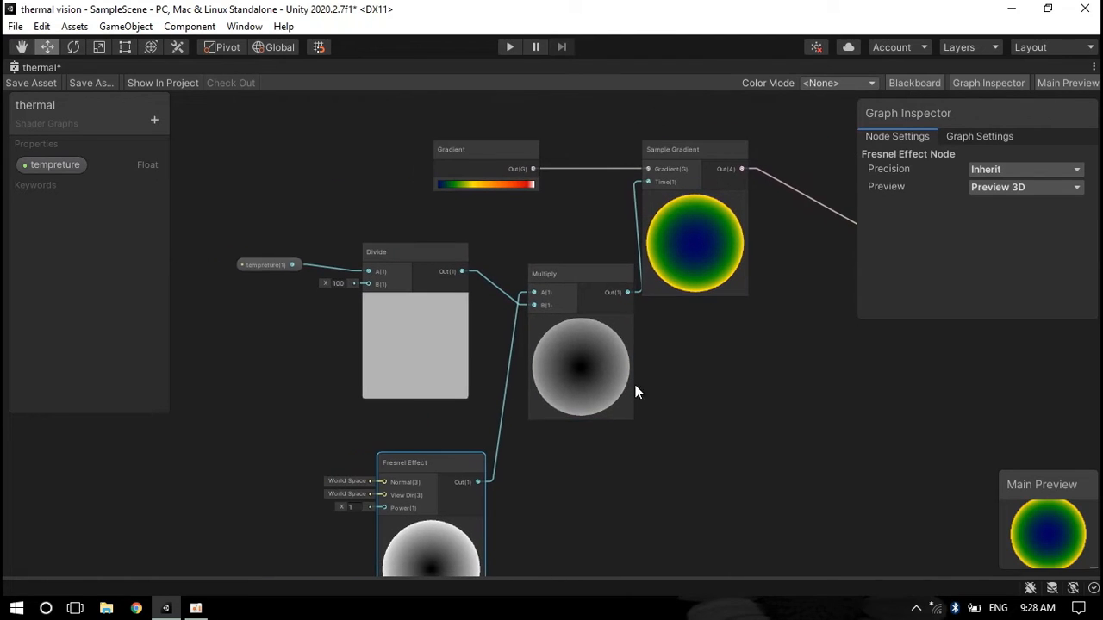
Adjust the guy hot material's tempreture value to about 128.64
{"action": "left_click", "coordinate": [57, 165]}
{"action": "left_click_drag", "start_coordinate": [977, 221], "coordinate": [814, 225]}
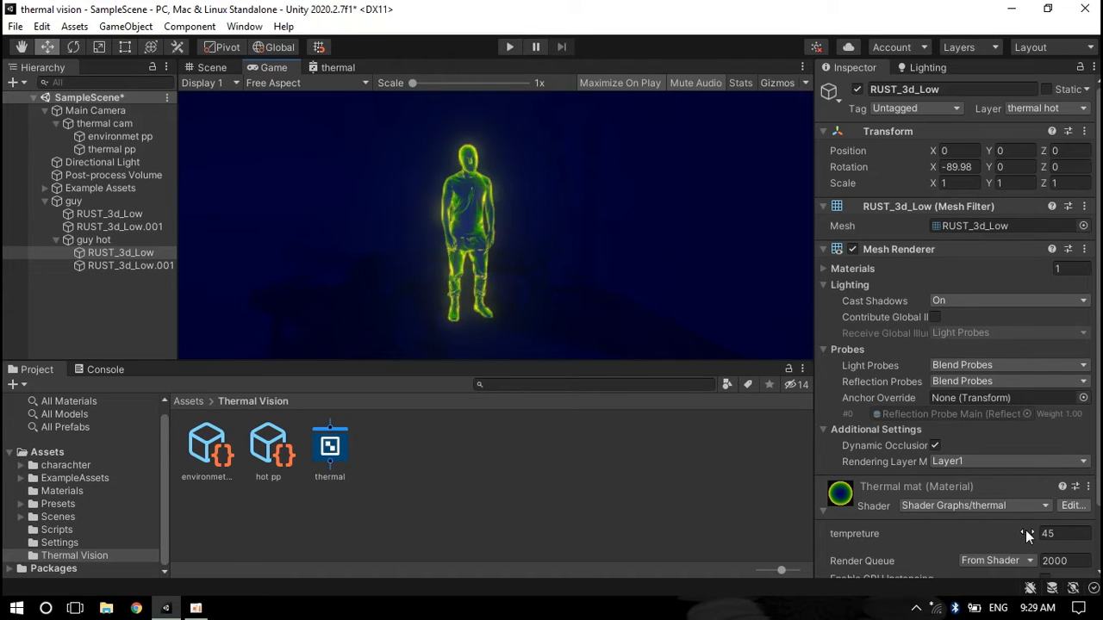
{"action": "left_click_drag", "start_coordinate": [1025, 530], "coordinate": [977, 530]}
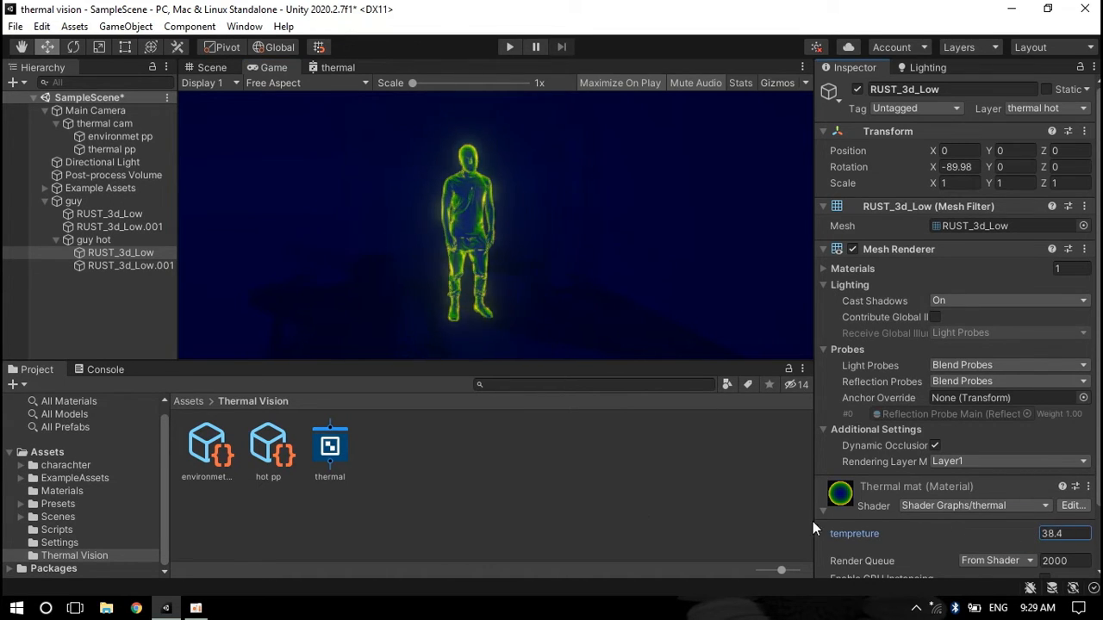
{"action": "left_click_drag", "start_coordinate": [813, 522], "coordinate": [963, 186]}
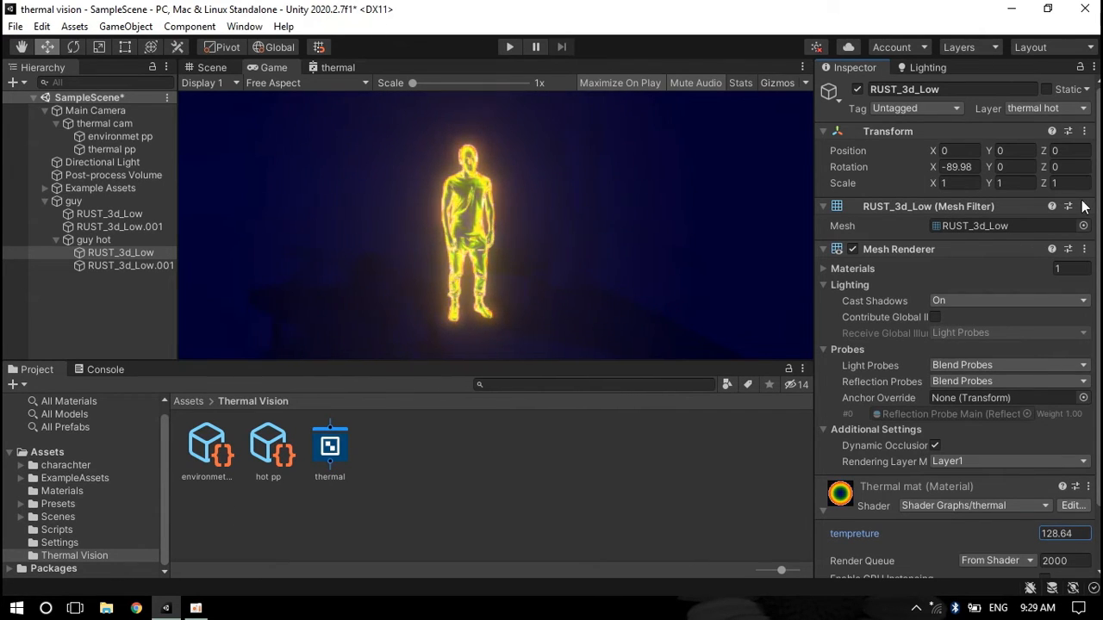
Add an Invert Colors node and route the Fresnel Effect output into its input
{"action": "left_click_drag", "start_coordinate": [1084, 205], "coordinate": [1026, 224]}
{"action": "left_click_drag", "start_coordinate": [72, 242], "coordinate": [25, 227]}
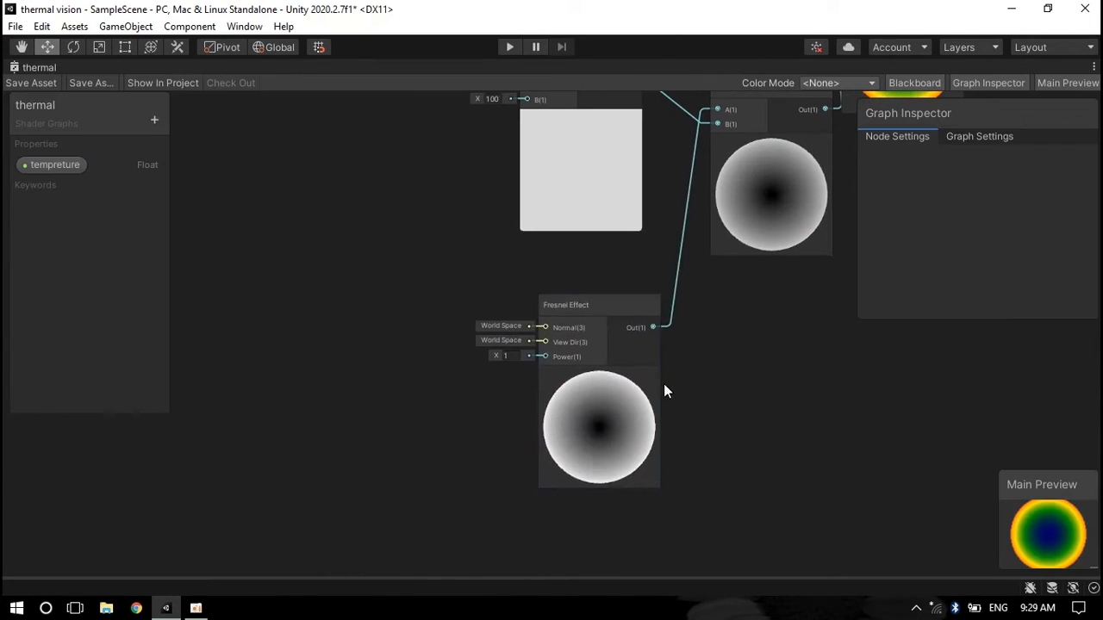
{"action": "left_click_drag", "start_coordinate": [596, 313], "coordinate": [385, 319]}
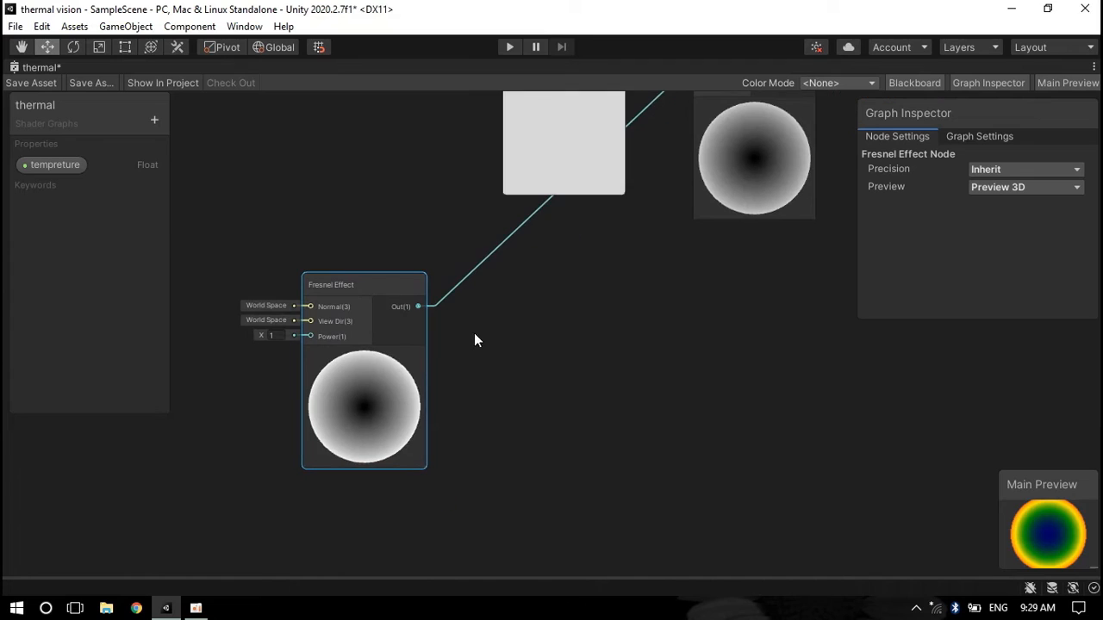
{"action": "left_click", "coordinate": [487, 338]}
{"action": "key", "text": "space"}
{"action": "type", "text": "inve"}
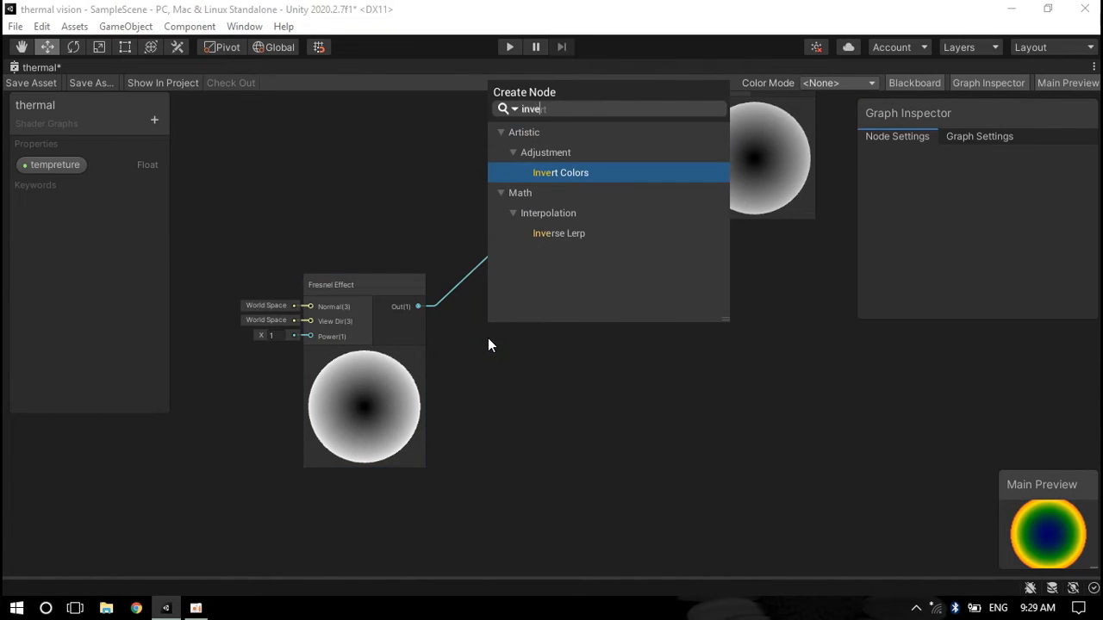
{"action": "key", "text": "Return"}
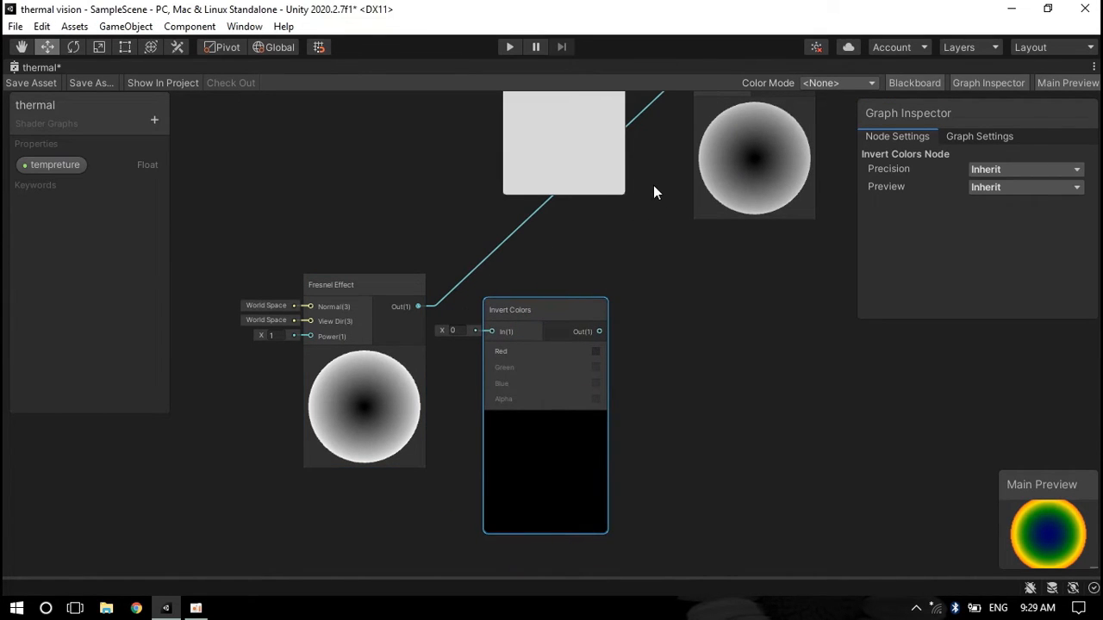
{"action": "left_click_drag", "start_coordinate": [647, 107], "coordinate": [515, 339]}
{"action": "middle_click_drag", "start_coordinate": [636, 425], "coordinate": [649, 371]}
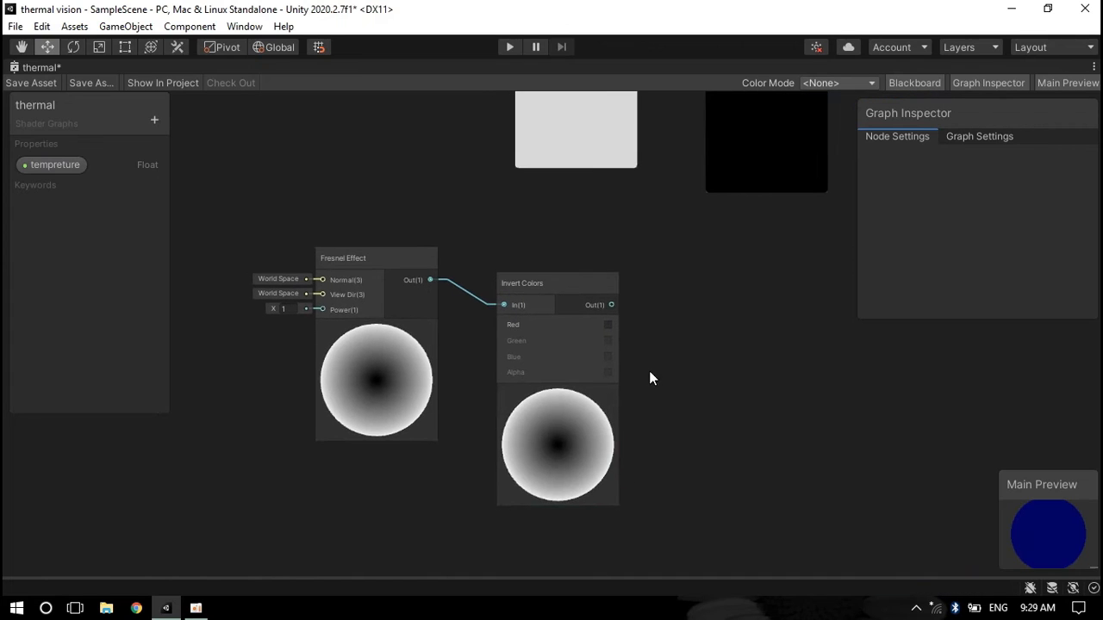
Enable the Red channel on Invert Colors and set the Fresnel Effect power to about 0.31
{"action": "left_click", "coordinate": [611, 325]}
{"action": "scroll", "coordinate": [593, 389], "scroll_direction": "up", "scroll_amount": 2}
{"action": "left_click_drag", "start_coordinate": [172, 281], "coordinate": [203, 282]}
{"action": "middle_click_drag", "start_coordinate": [230, 331], "coordinate": [309, 321]}
{"action": "left_click_drag", "start_coordinate": [255, 271], "coordinate": [215, 267]}
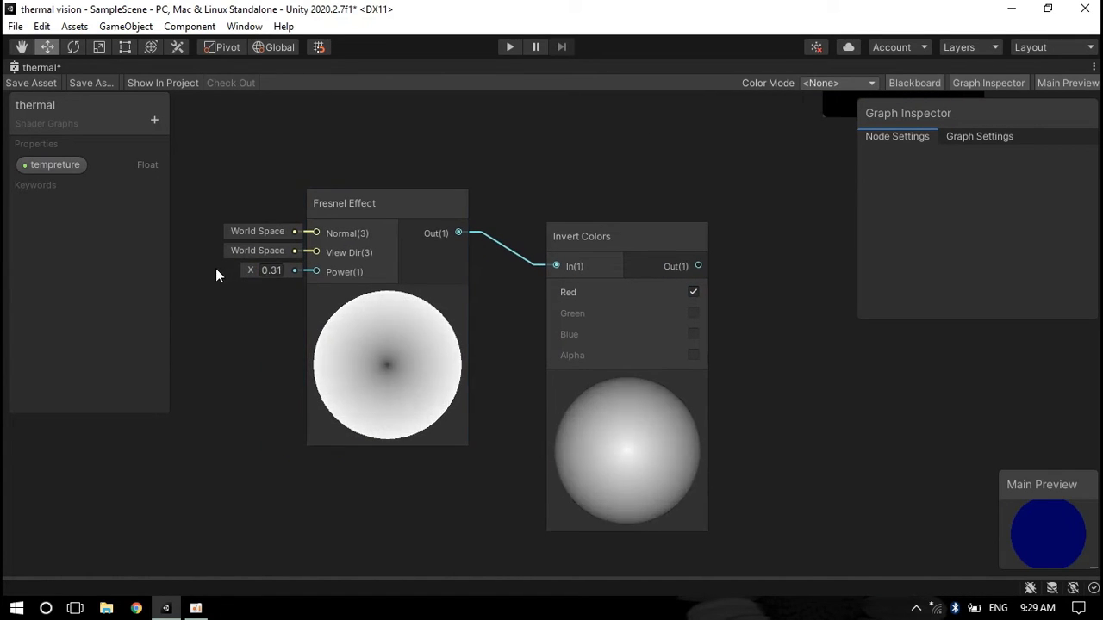
Connect the Invert Colors output into the Multiply node's B input and tidy the nodes
{"action": "middle_click_drag", "start_coordinate": [726, 370], "coordinate": [419, 573]}
{"action": "left_click_drag", "start_coordinate": [394, 468], "coordinate": [527, 201]}
{"action": "left_click_drag", "start_coordinate": [415, 151], "coordinate": [528, 210]}
{"action": "middle_click_drag", "start_coordinate": [760, 305], "coordinate": [577, 424]}
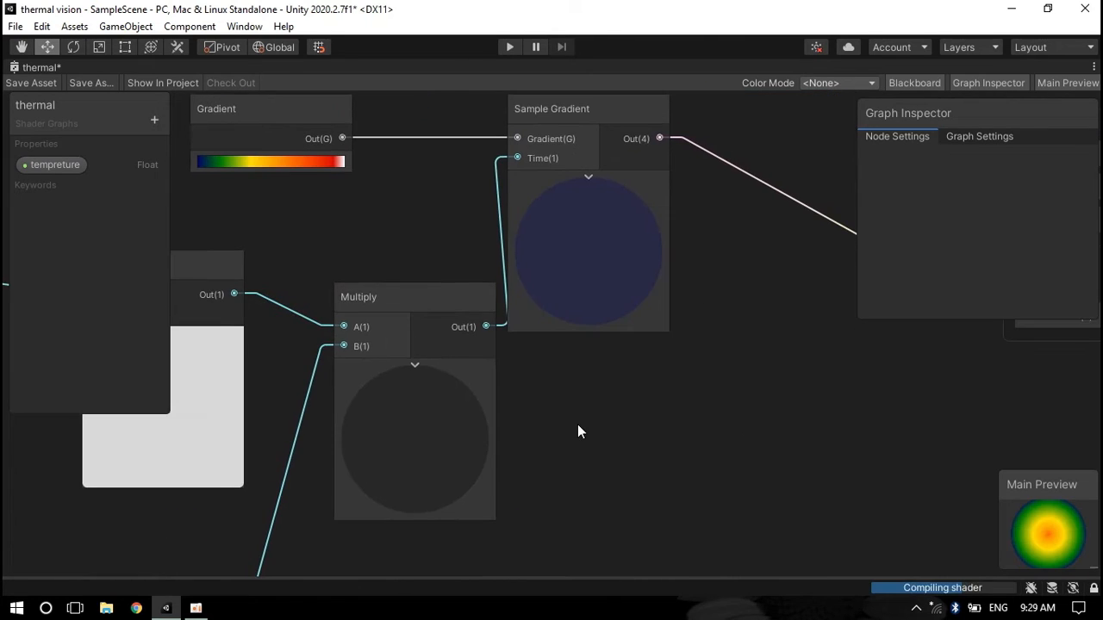
{"action": "scroll", "coordinate": [604, 367], "scroll_direction": "down", "scroll_amount": 1}
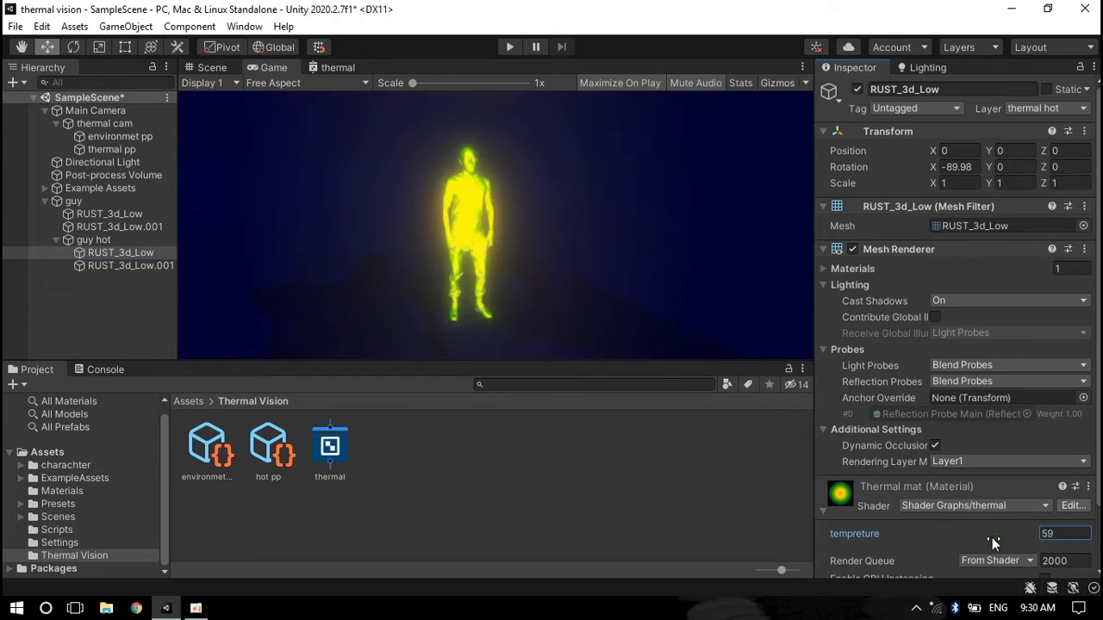
{"action": "left_click_drag", "start_coordinate": [878, 532], "coordinate": [909, 540]}
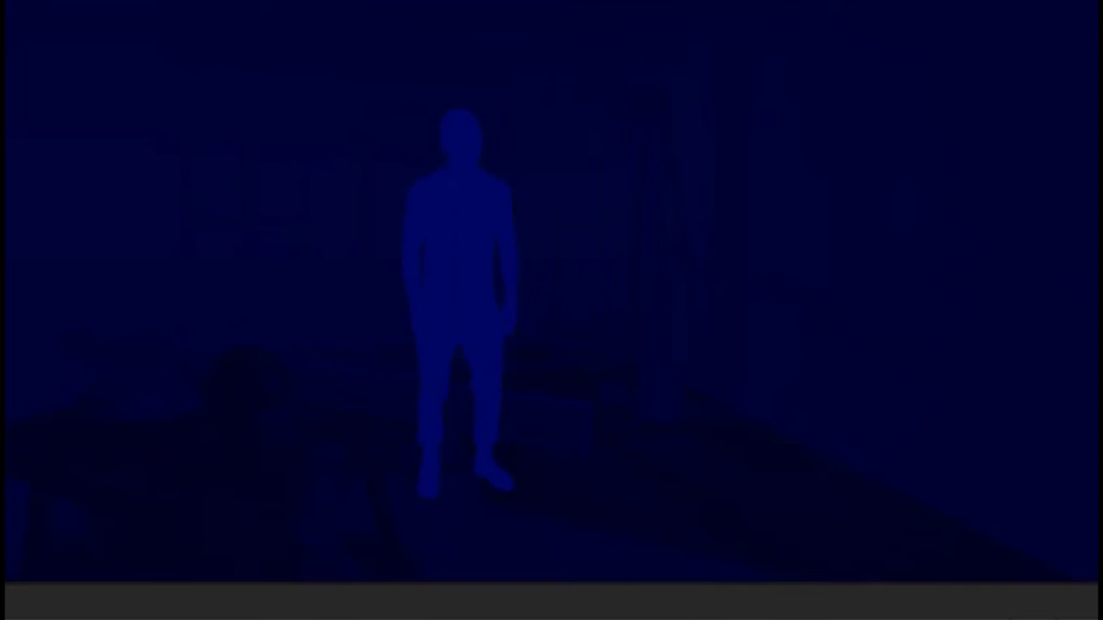
Set the graph's Universal surface type to Transparent
{"action": "left_click", "coordinate": [854, 160]}
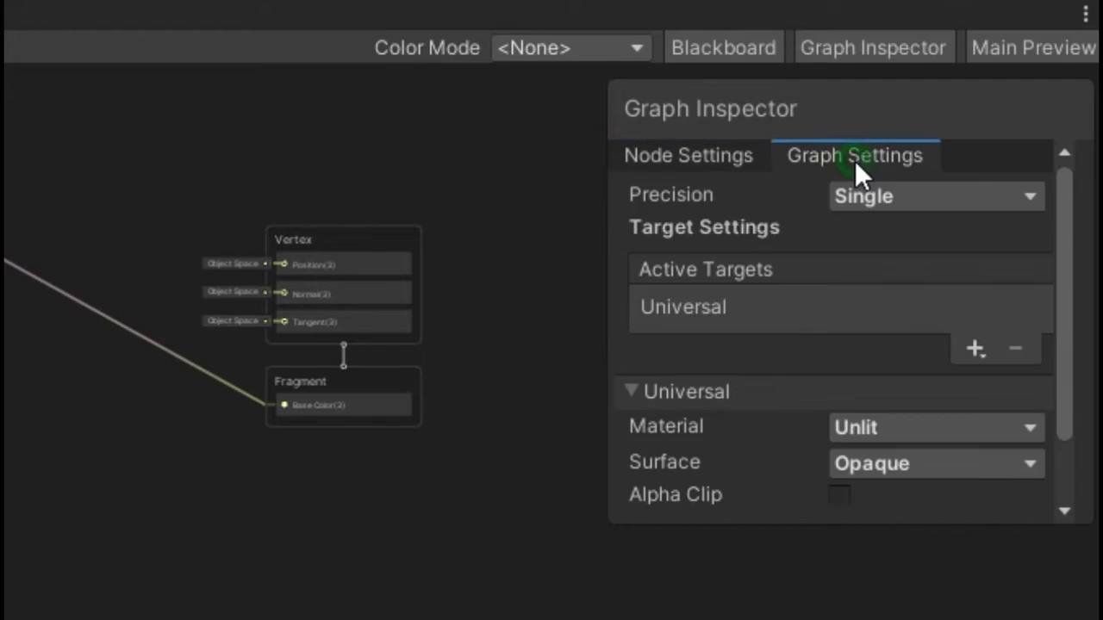
{"action": "left_click", "coordinate": [930, 464]}
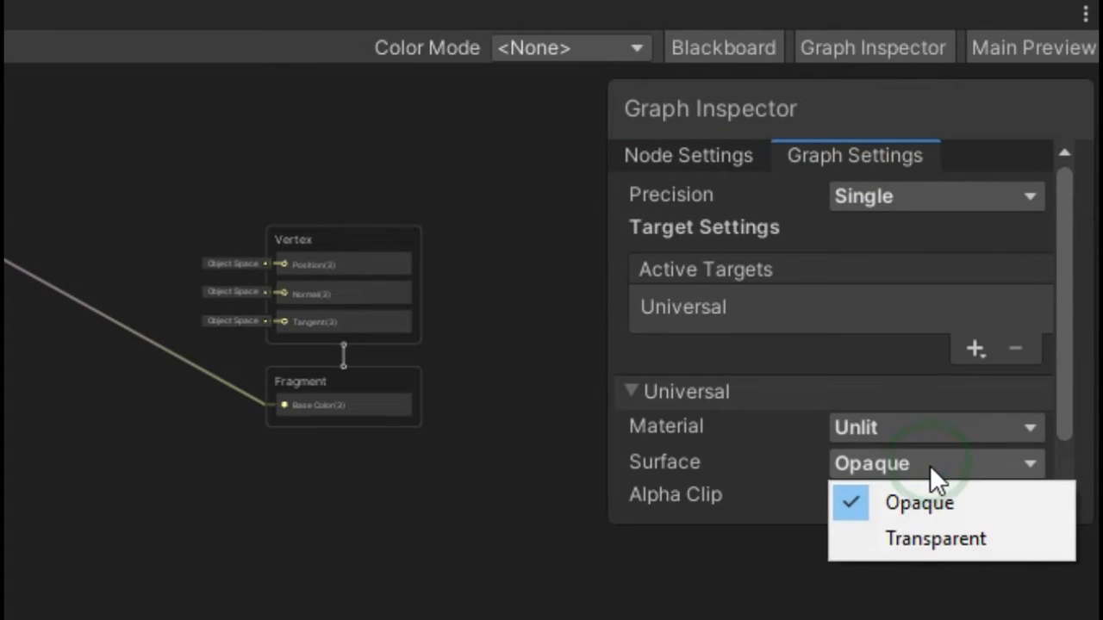
{"action": "left_click", "coordinate": [932, 542]}
{"action": "scroll", "coordinate": [414, 473], "scroll_direction": "up", "scroll_amount": 5}
{"action": "middle_click_drag", "start_coordinate": [280, 437], "coordinate": [240, 455]}
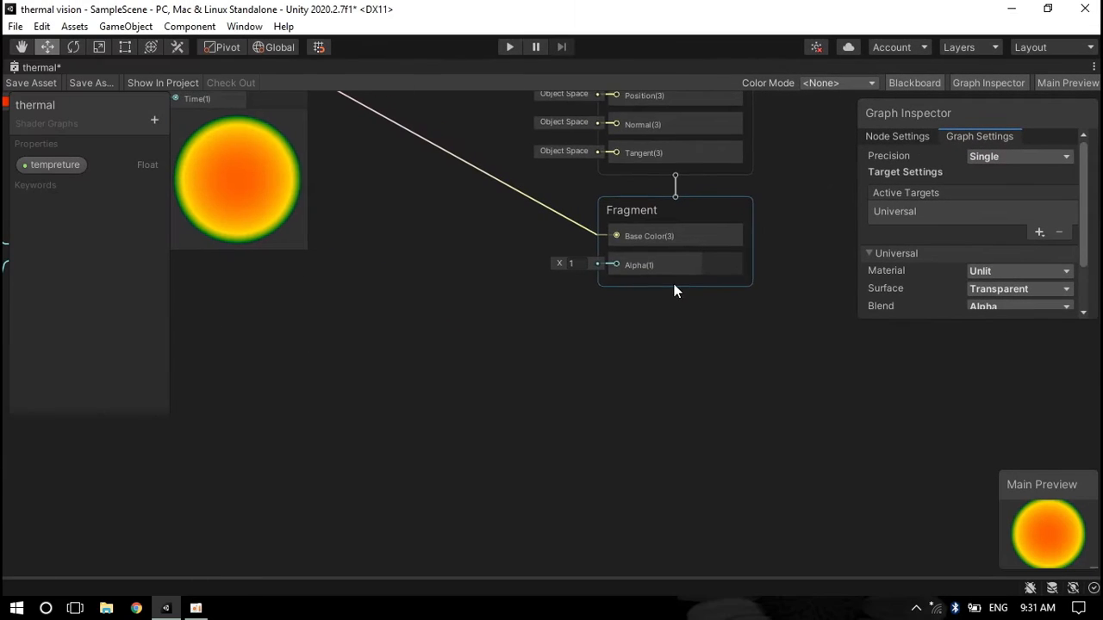
Connect the Divide output to the Fragment Alpha input
{"action": "scroll", "coordinate": [595, 353], "scroll_direction": "down", "scroll_amount": 3}
{"action": "scroll", "coordinate": [315, 285], "scroll_direction": "down", "scroll_amount": 2}
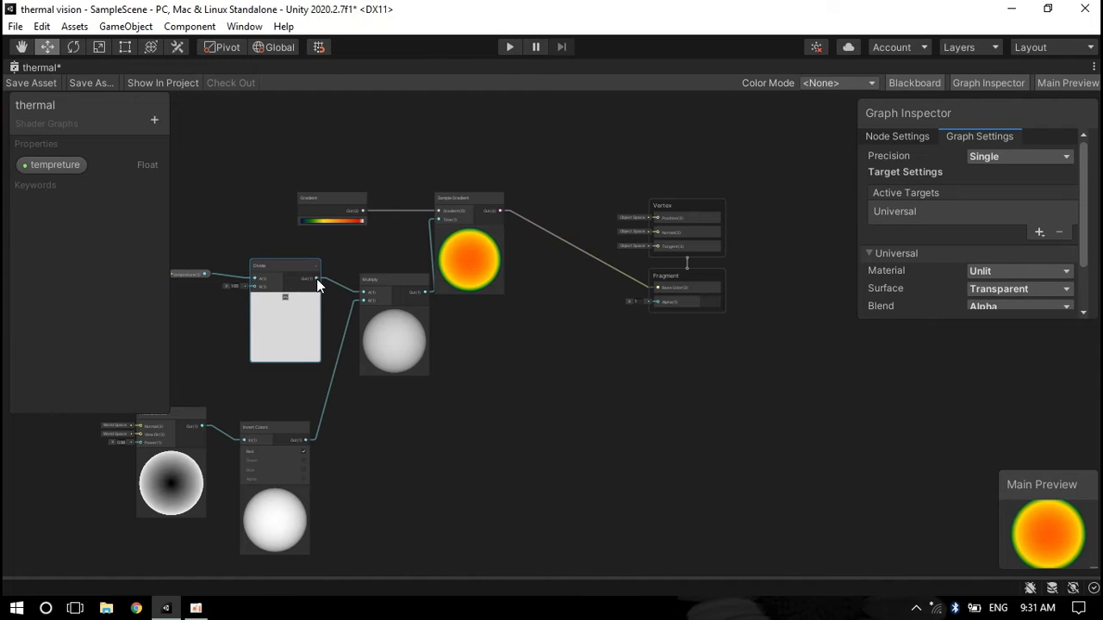
{"action": "left_click_drag", "start_coordinate": [644, 303], "coordinate": [660, 305]}
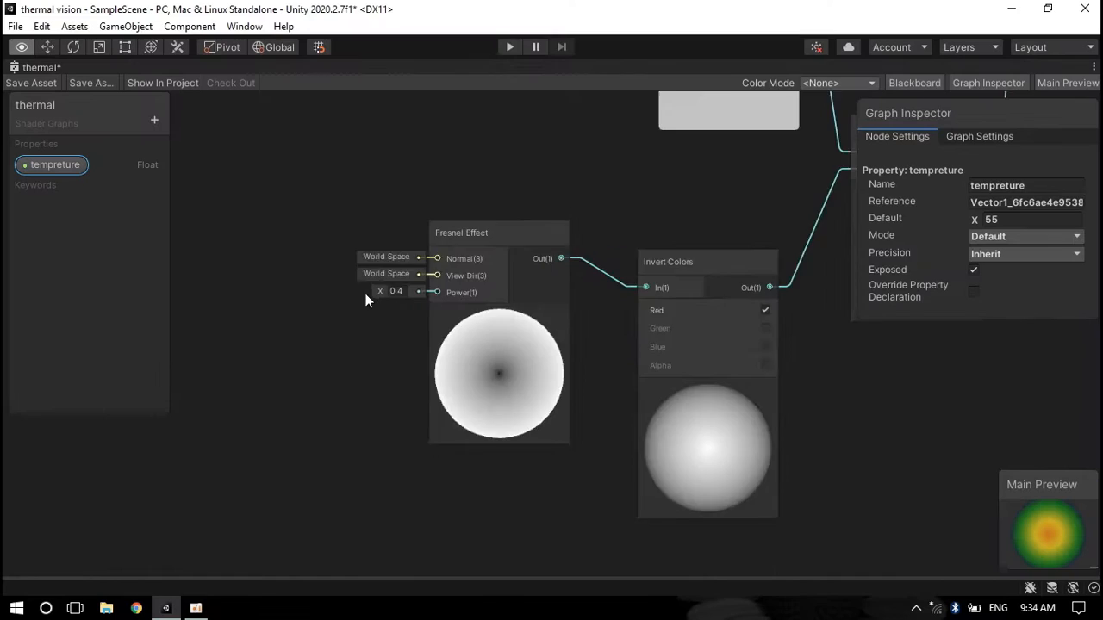
Set the Fresnel Effect power to -0.4 and save the shader graph asset
{"action": "scroll", "coordinate": [366, 299], "scroll_direction": "up", "scroll_amount": 5}
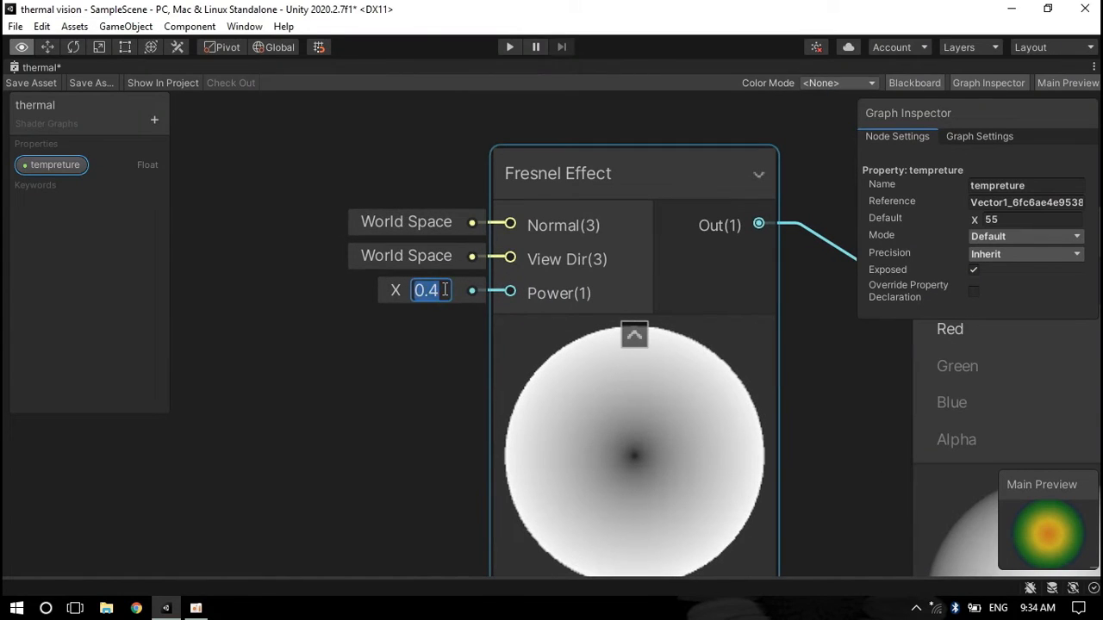
{"action": "type", "text": "-0.4"}
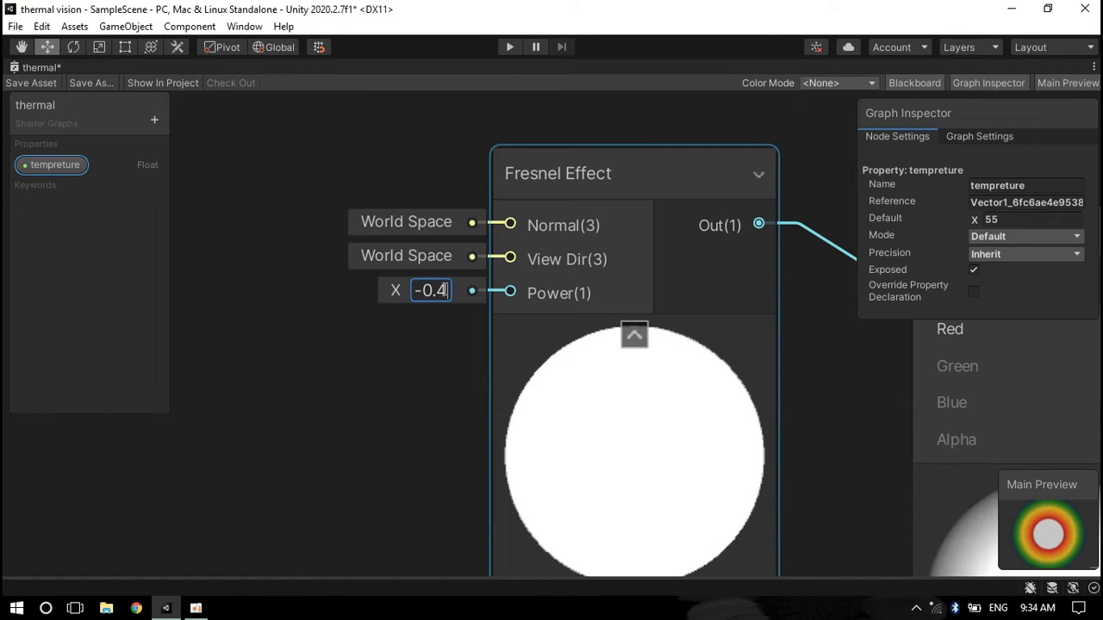
{"action": "scroll", "coordinate": [857, 372], "scroll_direction": "down", "scroll_amount": 9}
{"action": "middle_click_drag", "start_coordinate": [802, 392], "coordinate": [302, 503]}
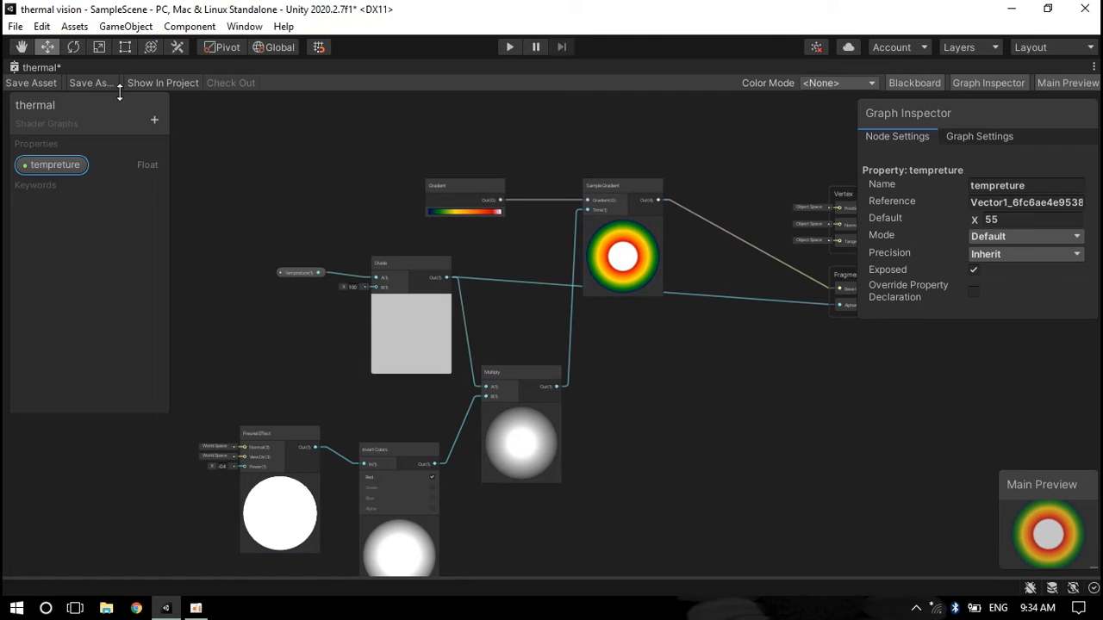
{"action": "left_click", "coordinate": [45, 87]}
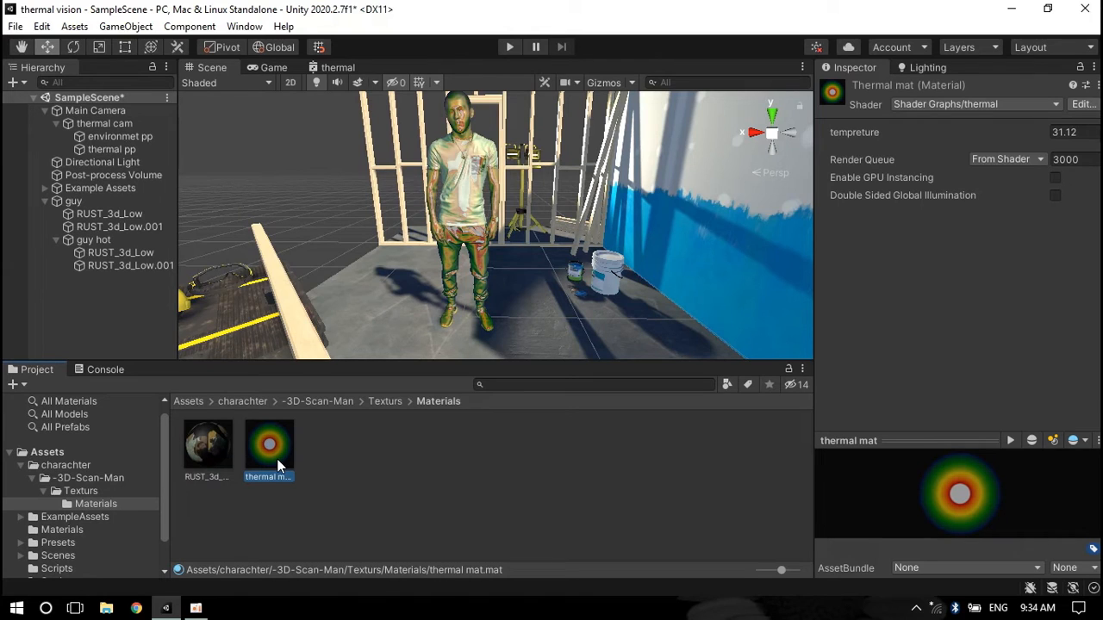
Set the thermal mat material's tempreture to 40
{"action": "key", "text": "ctrl+d"}
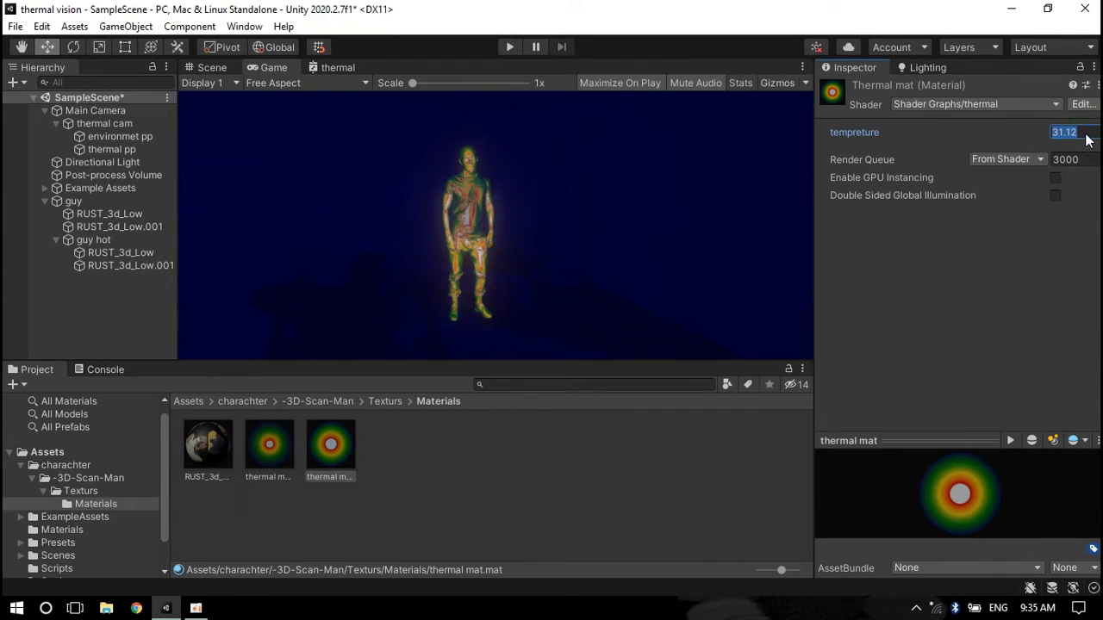
{"action": "type", "text": "40"}
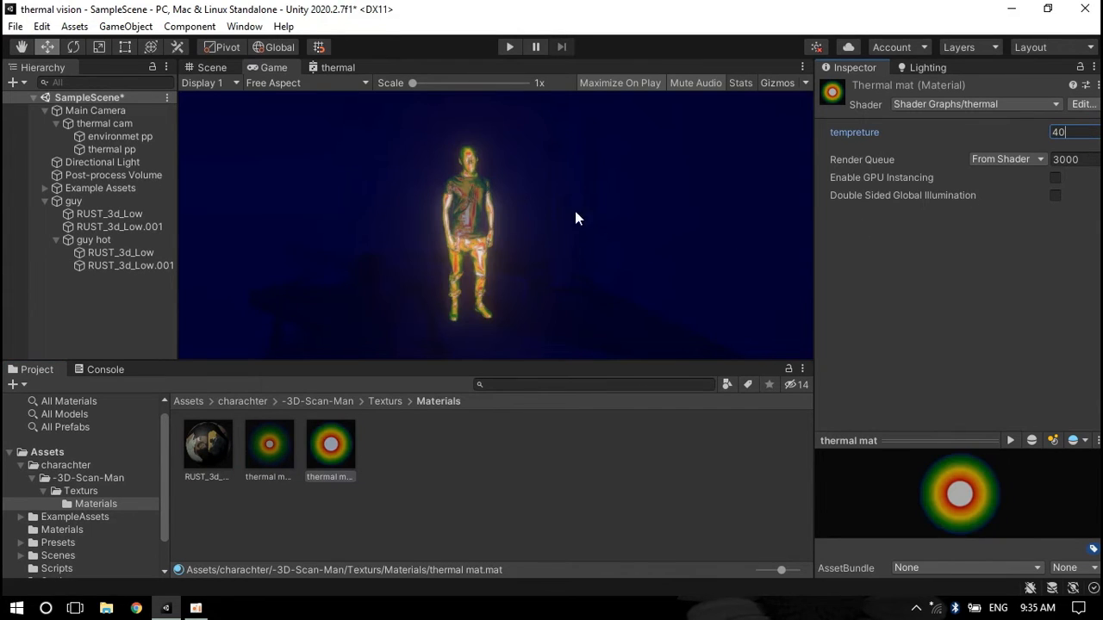
Run the scene in Play mode and inspect the thermal-shaded character in the Game and Scene views
{"action": "left_click", "coordinate": [510, 47]}
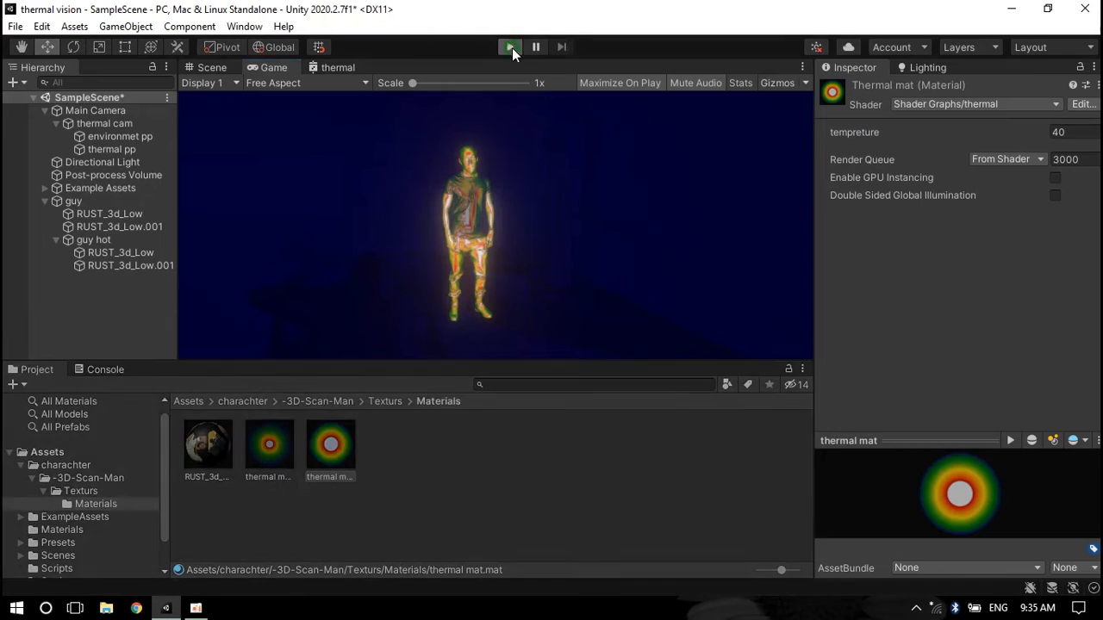
{"action": "key", "text": "q"}
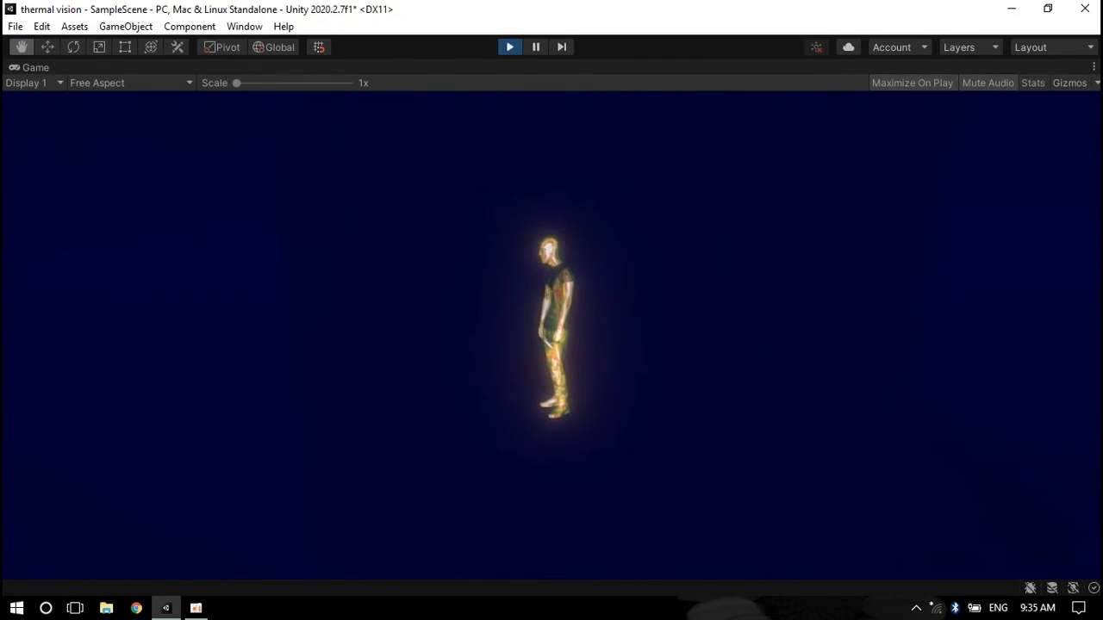
{"action": "left_click_drag", "start_coordinate": [552, 226], "coordinate": [488, 281], "text": "alt"}
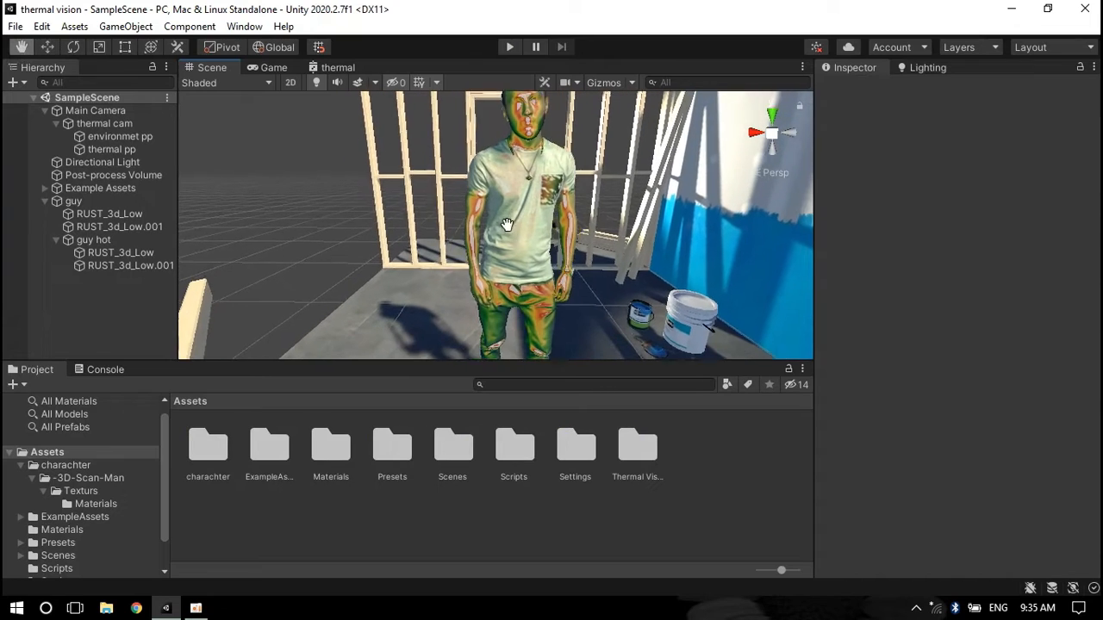
{"action": "right_click_drag", "start_coordinate": [488, 274], "coordinate": [748, 228], "text": "alt"}
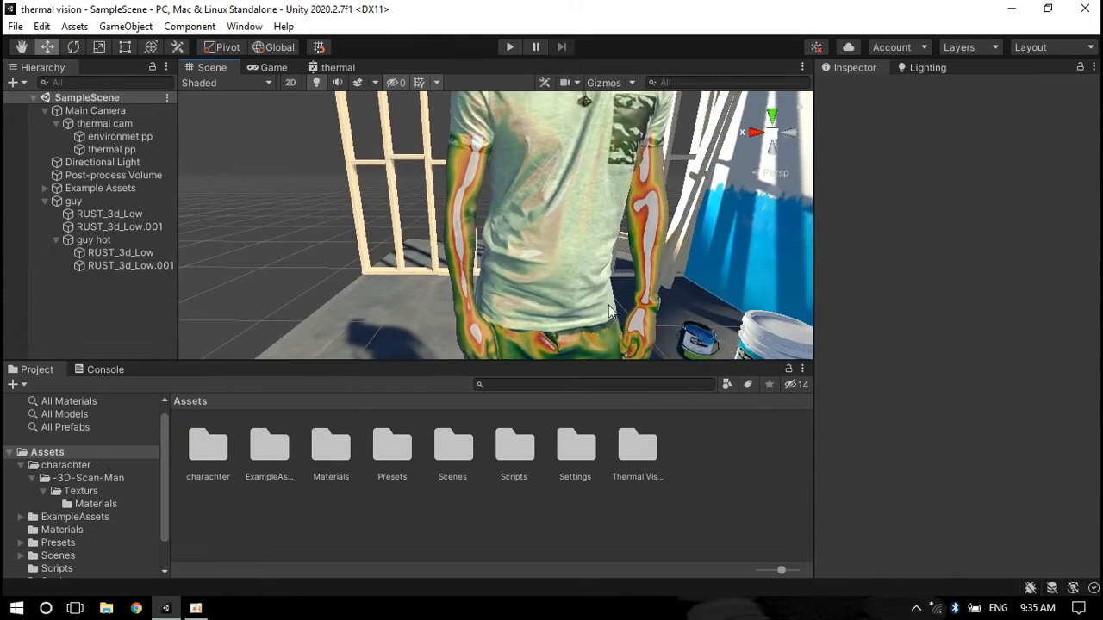
{"action": "middle_click_drag", "start_coordinate": [604, 309], "coordinate": [631, 213]}
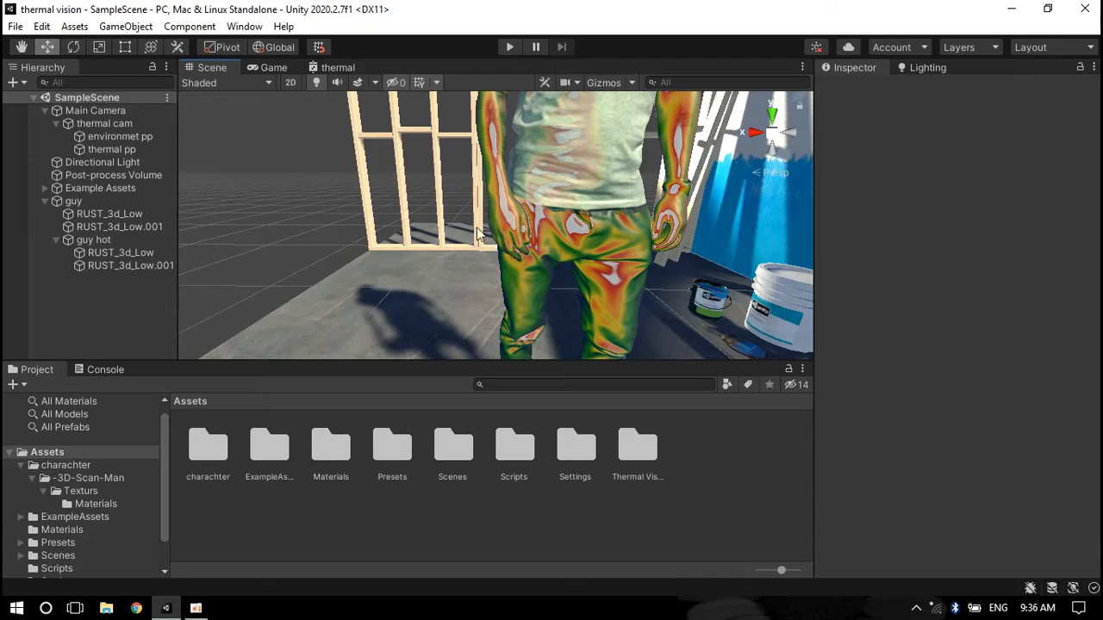
{"action": "middle_click_drag", "start_coordinate": [535, 230], "coordinate": [436, 452]}
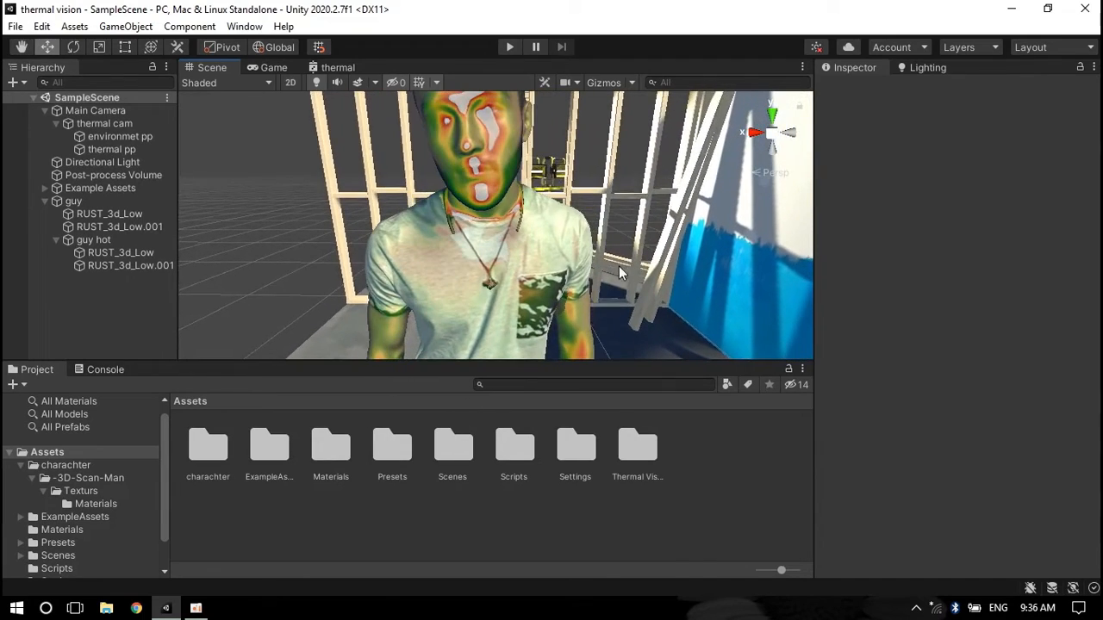
{"action": "right_click_drag", "start_coordinate": [621, 274], "coordinate": [583, 209]}
{"action": "middle_click_drag", "start_coordinate": [583, 209], "coordinate": [492, 258]}
{"action": "right_click_drag", "start_coordinate": [493, 258], "coordinate": [470, 269]}
{"action": "scroll", "coordinate": [469, 269], "scroll_direction": "down", "scroll_amount": 3}
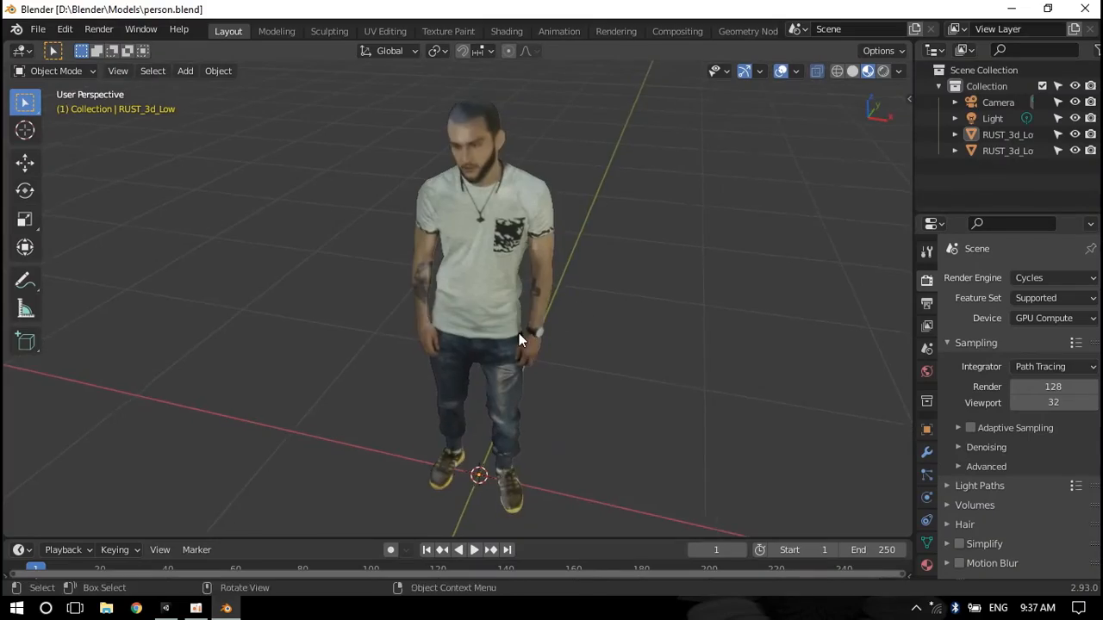
Switch to Blender, hide the character's shirt mesh and select the remaining body mesh
{"action": "scroll", "coordinate": [592, 289], "scroll_direction": "up", "scroll_amount": 2}
{"action": "middle_click_drag", "start_coordinate": [592, 288], "coordinate": [542, 276]}
{"action": "scroll", "coordinate": [538, 275], "scroll_direction": "up", "scroll_amount": 3}
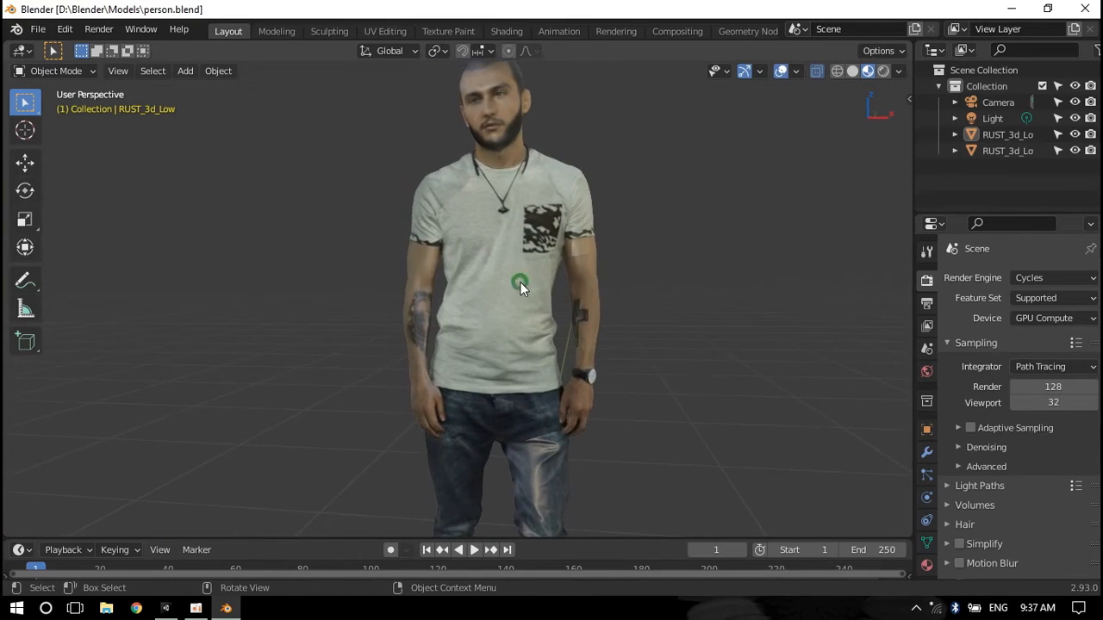
{"action": "left_click", "coordinate": [520, 285]}
{"action": "key", "text": "h"}
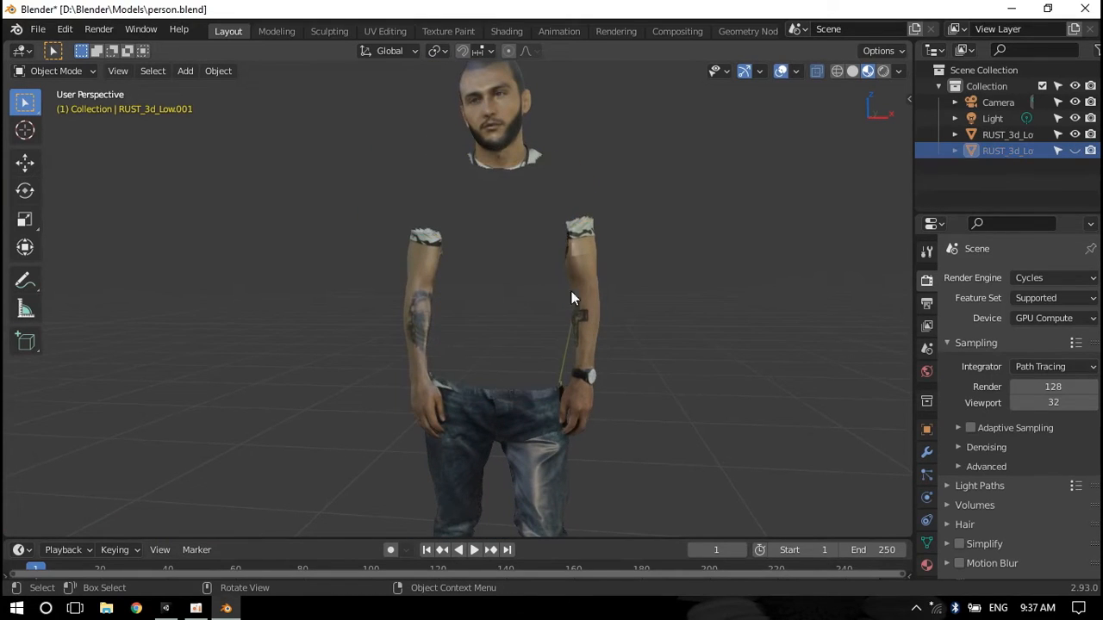
{"action": "middle_click_drag", "start_coordinate": [571, 291], "coordinate": [513, 229]}
{"action": "left_click", "coordinate": [524, 243]}
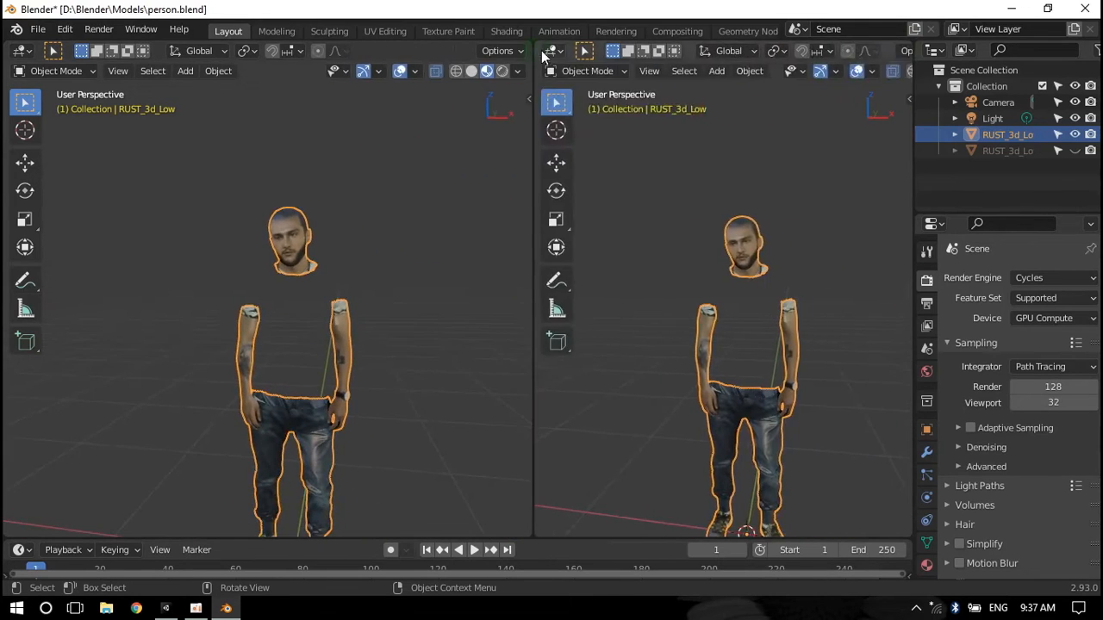
Turn the right-hand viewport into a Shader Editor showing the body's material
{"action": "left_click", "coordinate": [548, 50]}
{"action": "left_click", "coordinate": [595, 201]}
{"action": "scroll", "coordinate": [834, 53], "scroll_direction": "down", "scroll_amount": 5}
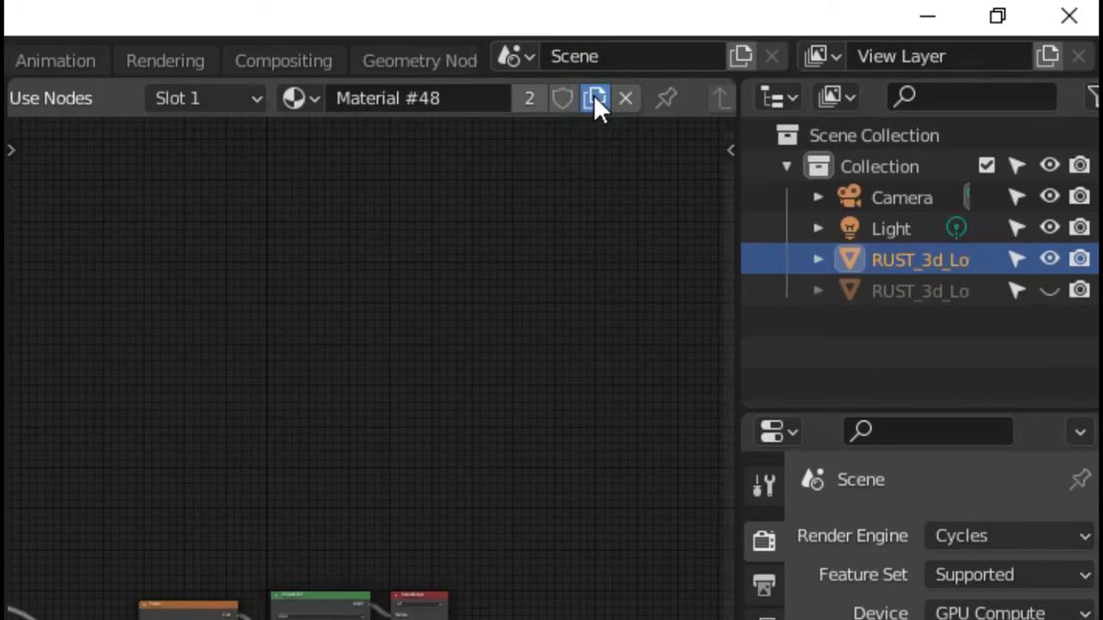
Create a new material for the body named thermal mat
{"action": "left_click", "coordinate": [838, 51]}
{"action": "type", "text": "t"}
{"action": "key", "text": "Return"}
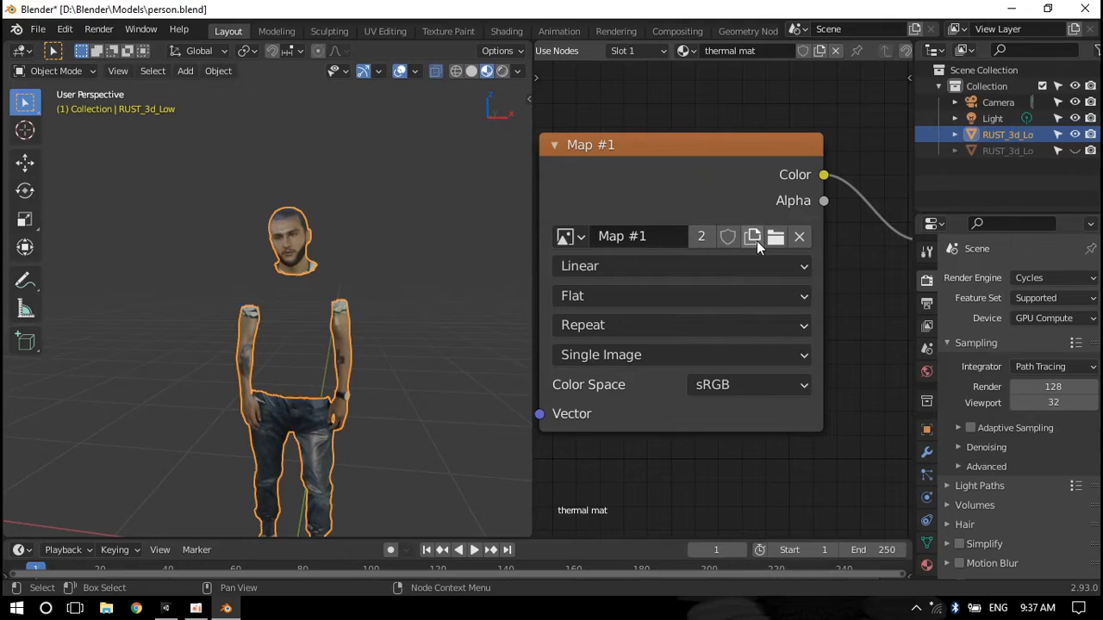
Create a new 1024 px image texture named thermal map in the image node, with Alpha turned off
{"action": "left_click", "coordinate": [755, 240]}
{"action": "left_click", "coordinate": [788, 268]}
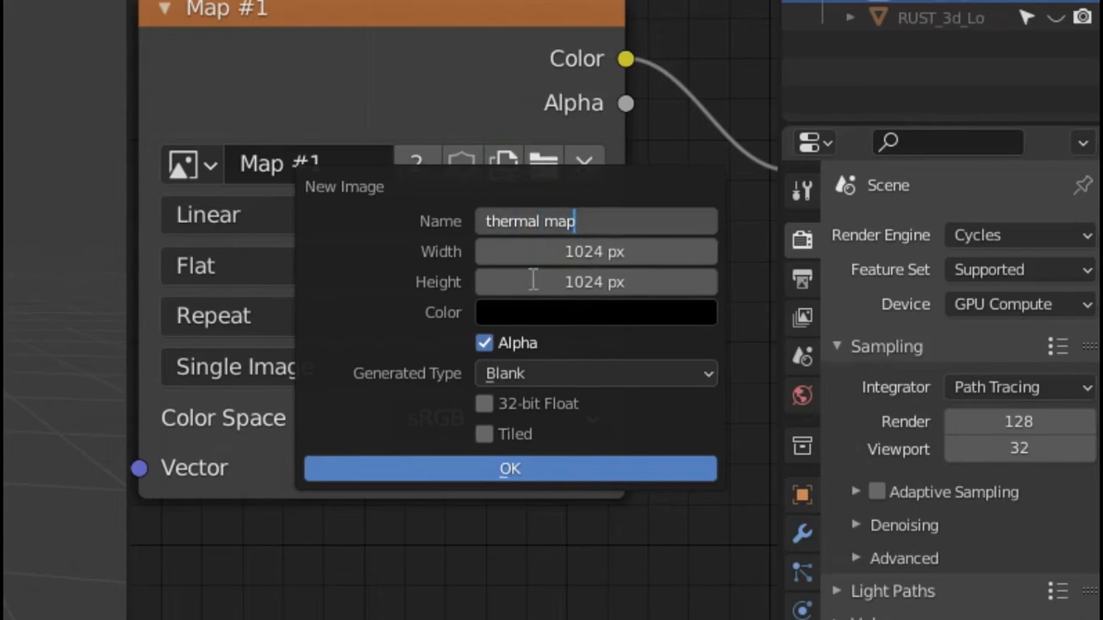
{"action": "type", "text": "thermal map"}
{"action": "left_click", "coordinate": [484, 343]}
{"action": "left_click", "coordinate": [532, 465]}
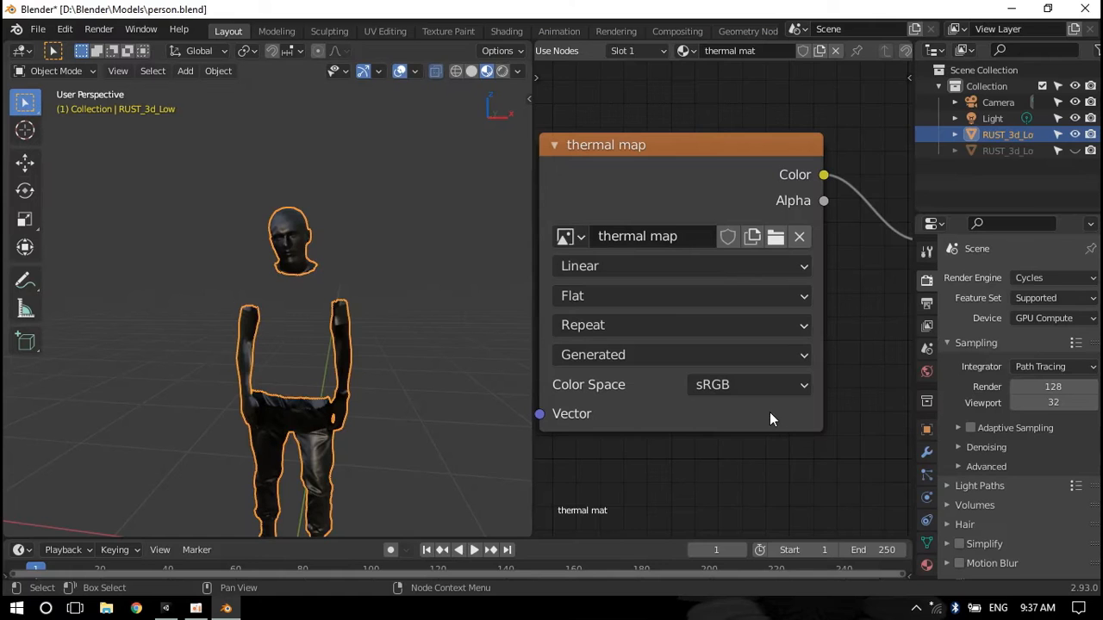
Open the Texture Paint workspace and select the thermal map texture slot
{"action": "middle_click_drag", "start_coordinate": [418, 387], "coordinate": [279, 332]}
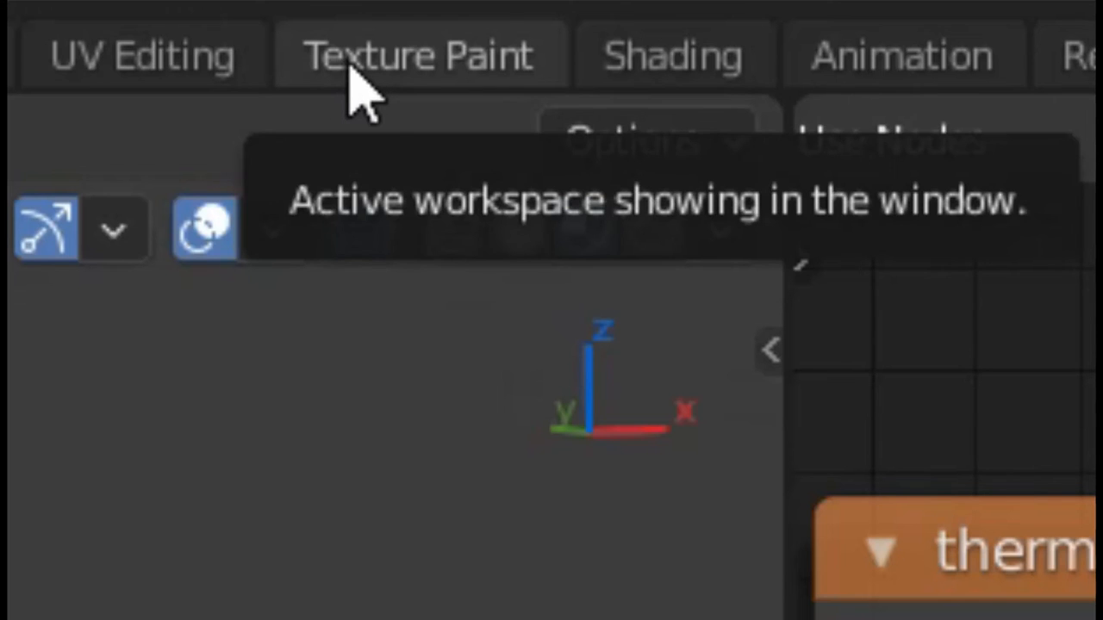
{"action": "left_click", "coordinate": [351, 69]}
{"action": "left_click", "coordinate": [1010, 260]}
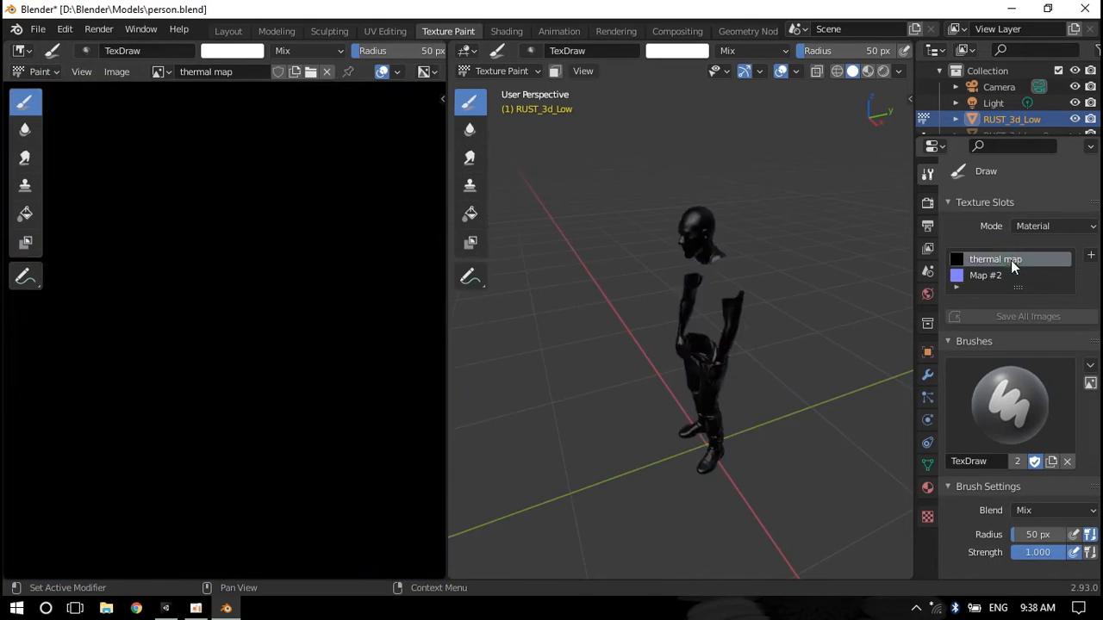
Set a white brush of about 149 px radius and paint a light base over the thermal map and model
{"action": "mouse_move", "coordinate": [645, 317]}
{"action": "middle_mouse_down"}
{"action": "mouse_move", "coordinate": [689, 331]}
{"action": "mouse_move", "coordinate": [664, 328]}
{"action": "middle_mouse_up"}
{"action": "scroll", "coordinate": [1058, 462], "scroll_direction": "down", "scroll_amount": 7}
{"action": "right_click", "coordinate": [214, 253]}
{"action": "left_click_drag", "start_coordinate": [141, 258], "coordinate": [244, 260]}
{"action": "right_click", "coordinate": [245, 222]}
{"action": "mouse_move", "coordinate": [185, 242]}
{"action": "left_mouse_down"}
{"action": "mouse_move", "coordinate": [132, 243]}
{"action": "mouse_move", "coordinate": [153, 243]}
{"action": "left_mouse_up"}
{"action": "mouse_move", "coordinate": [268, 247]}
{"action": "left_mouse_down"}
{"action": "mouse_move", "coordinate": [391, 217]}
{"action": "mouse_move", "coordinate": [91, 421]}
{"action": "mouse_move", "coordinate": [310, 201]}
{"action": "mouse_move", "coordinate": [155, 192]}
{"action": "left_mouse_up"}
{"action": "right_click", "coordinate": [720, 353]}
{"action": "left_click_drag", "start_coordinate": [668, 353], "coordinate": [590, 353]}
{"action": "middle_click_drag", "start_coordinate": [805, 376], "coordinate": [763, 372]}
{"action": "middle_click_drag", "start_coordinate": [763, 373], "coordinate": [755, 227], "text": "shift"}
{"action": "scroll", "coordinate": [755, 227], "scroll_direction": "up", "scroll_amount": 4}
Change the brush color to black and lower its strength to about 0.338
{"action": "right_click", "coordinate": [662, 382]}
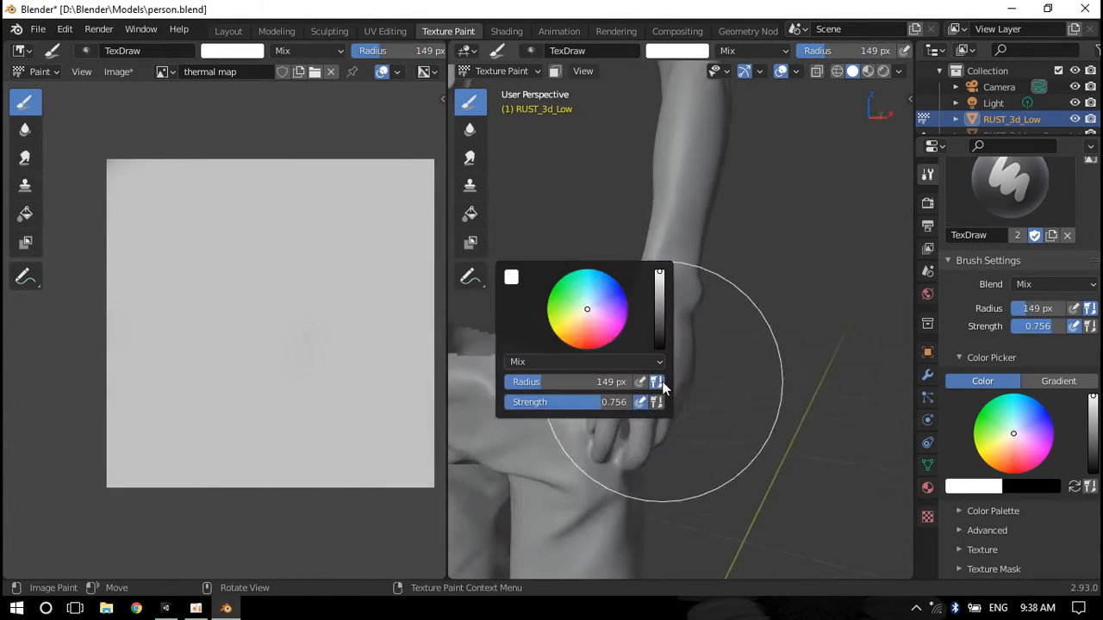
{"action": "left_click_drag", "start_coordinate": [660, 332], "coordinate": [660, 349]}
{"action": "left_click_drag", "start_coordinate": [603, 403], "coordinate": [550, 402]}
Paint dark strokes over the character's forearm and hand
{"action": "mouse_move", "coordinate": [633, 431]}
{"action": "left_mouse_down"}
{"action": "mouse_move", "coordinate": [660, 402]}
{"action": "mouse_move", "coordinate": [679, 238]}
{"action": "left_mouse_up"}
{"action": "middle_click_drag", "start_coordinate": [689, 328], "coordinate": [603, 345]}
{"action": "scroll", "coordinate": [603, 345], "scroll_direction": "up", "scroll_amount": 2}
{"action": "scroll", "coordinate": [380, 431], "scroll_direction": "down", "scroll_amount": 1}
{"action": "left_click_drag", "start_coordinate": [689, 500], "coordinate": [620, 215]}
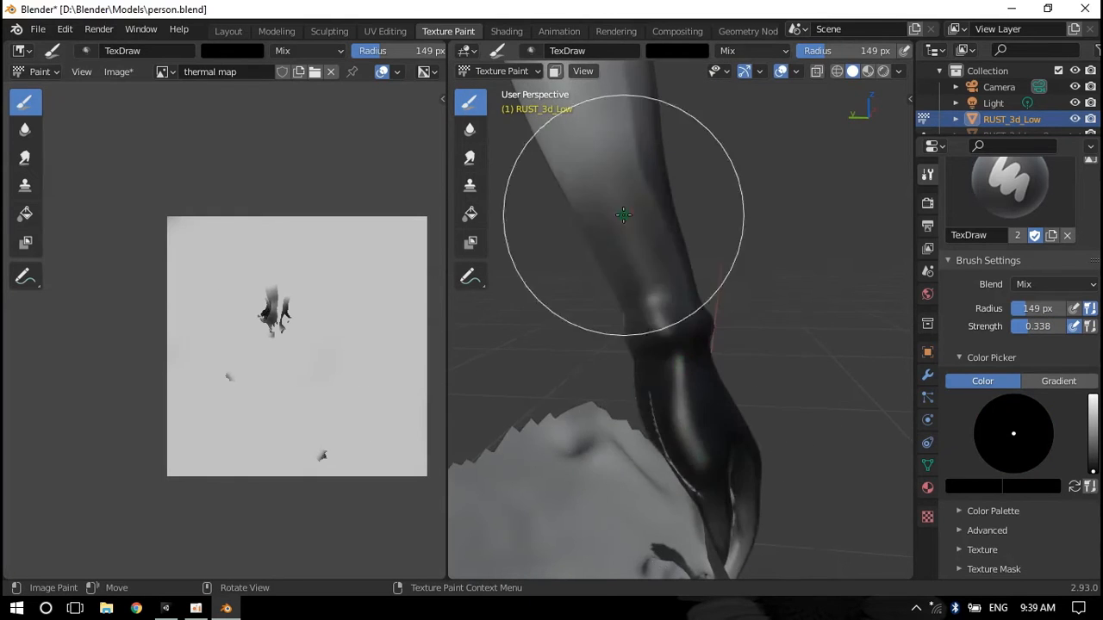
{"action": "middle_click_drag", "start_coordinate": [621, 258], "coordinate": [758, 276]}
{"action": "left_click_drag", "start_coordinate": [767, 466], "coordinate": [834, 243]}
{"action": "middle_click_drag", "start_coordinate": [834, 243], "coordinate": [603, 285]}
{"action": "left_click_drag", "start_coordinate": [596, 403], "coordinate": [586, 300]}
{"action": "middle_click_drag", "start_coordinate": [586, 299], "coordinate": [607, 300]}
{"action": "scroll", "coordinate": [608, 299], "scroll_direction": "down", "scroll_amount": 2}
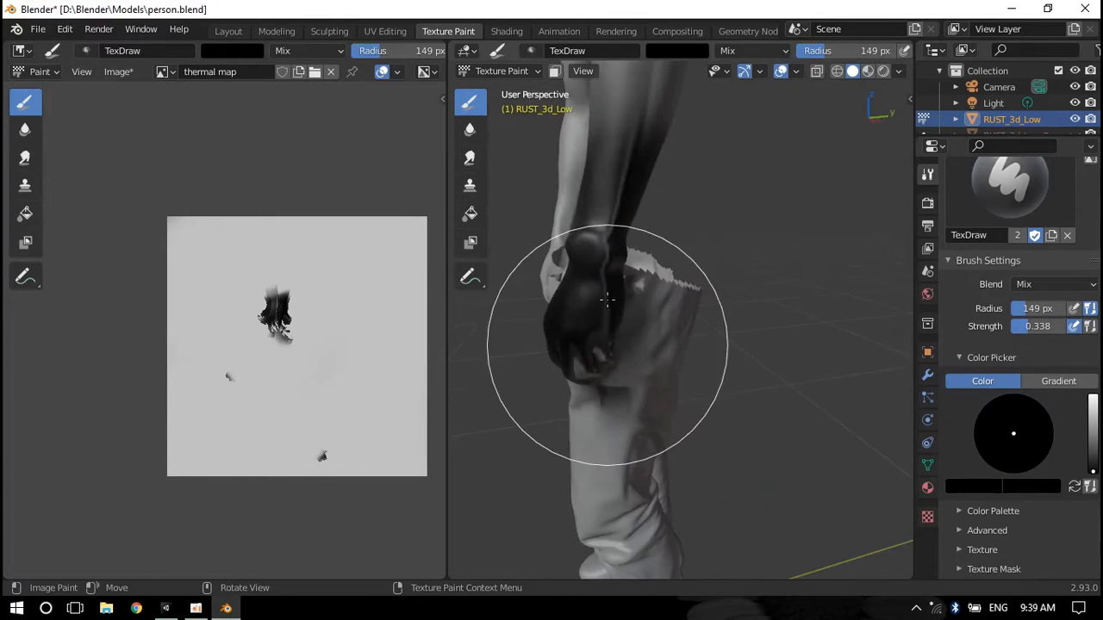
Reduce the brush radius to about 93 px and paint dark areas over the hands and lower body
{"action": "middle_click_drag", "start_coordinate": [740, 407], "coordinate": [638, 397]}
{"action": "left_click_drag", "start_coordinate": [638, 396], "coordinate": [646, 310]}
{"action": "middle_click_drag", "start_coordinate": [647, 345], "coordinate": [595, 379]}
{"action": "right_click", "coordinate": [595, 391]}
{"action": "left_click_drag", "start_coordinate": [594, 370], "coordinate": [580, 370]}
{"action": "mouse_move", "coordinate": [680, 413]}
{"action": "left_mouse_down"}
{"action": "mouse_move", "coordinate": [660, 310]}
{"action": "mouse_move", "coordinate": [668, 211]}
{"action": "left_mouse_up"}
{"action": "mouse_move", "coordinate": [680, 431]}
{"action": "middle_mouse_down"}
{"action": "mouse_move", "coordinate": [627, 442]}
{"action": "mouse_move", "coordinate": [591, 411]}
{"action": "middle_mouse_up"}
{"action": "left_click_drag", "start_coordinate": [591, 411], "coordinate": [586, 345]}
{"action": "middle_click_drag", "start_coordinate": [586, 345], "coordinate": [578, 352]}
{"action": "left_click_drag", "start_coordinate": [578, 353], "coordinate": [566, 288]}
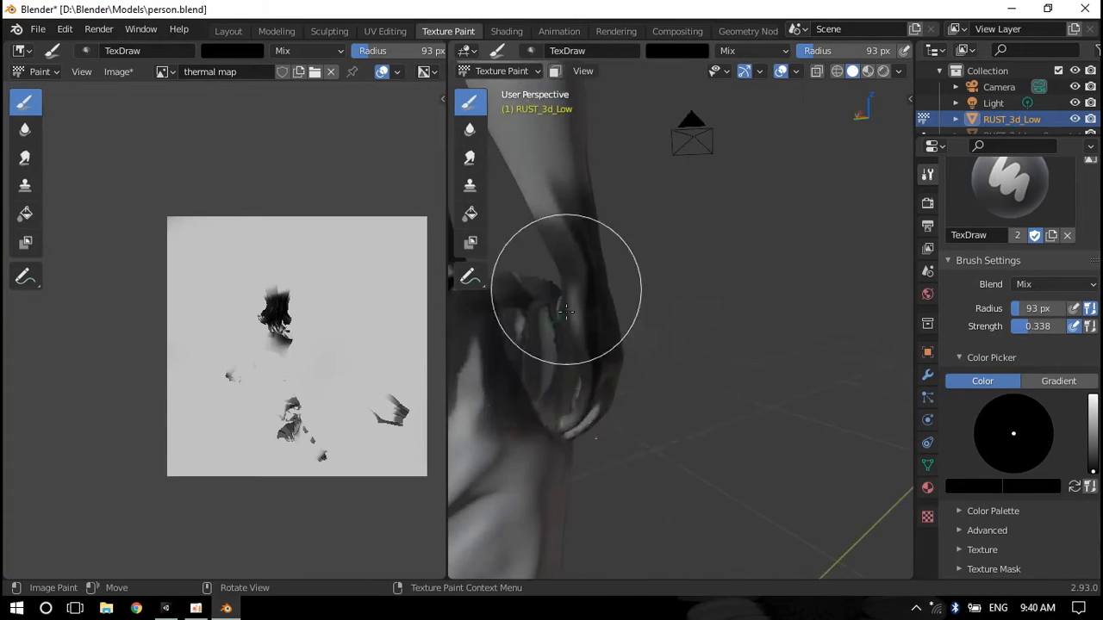
Paint dark strokes along the character's other arm
{"action": "scroll", "coordinate": [622, 413], "scroll_direction": "down", "scroll_amount": 5}
{"action": "scroll", "coordinate": [1017, 388], "scroll_direction": "down", "scroll_amount": 1}
{"action": "mouse_move", "coordinate": [566, 288]}
{"action": "middle_mouse_down"}
{"action": "mouse_move", "coordinate": [623, 379]}
{"action": "mouse_move", "coordinate": [551, 380]}
{"action": "middle_mouse_up"}
{"action": "left_click_drag", "start_coordinate": [680, 371], "coordinate": [677, 276]}
{"action": "middle_click_drag", "start_coordinate": [577, 323], "coordinate": [776, 319]}
{"action": "left_click_drag", "start_coordinate": [780, 344], "coordinate": [785, 293]}
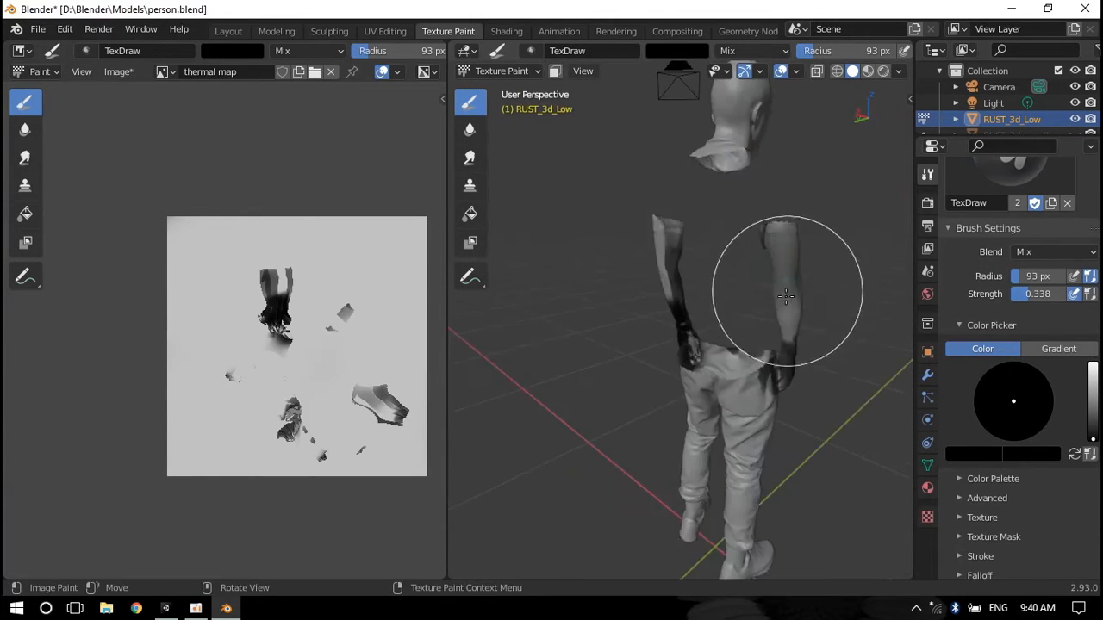
Paint a dark stroke along the character's arm
{"action": "middle_click_drag", "start_coordinate": [785, 293], "coordinate": [828, 297]}
{"action": "left_click_drag", "start_coordinate": [697, 300], "coordinate": [696, 308]}
{"action": "mouse_move", "coordinate": [696, 307]}
{"action": "middle_mouse_down"}
{"action": "mouse_move", "coordinate": [584, 234]}
{"action": "mouse_move", "coordinate": [642, 379]}
{"action": "middle_mouse_up"}
Reduce the brush radius to 62 px and paint dark patches over the face's eyes, nose and mouth
{"action": "scroll", "coordinate": [642, 362], "scroll_direction": "up", "scroll_amount": 6}
{"action": "middle_click_drag", "start_coordinate": [629, 323], "coordinate": [603, 310]}
{"action": "right_click", "coordinate": [604, 310]}
{"action": "left_click_drag", "start_coordinate": [603, 307], "coordinate": [596, 308]}
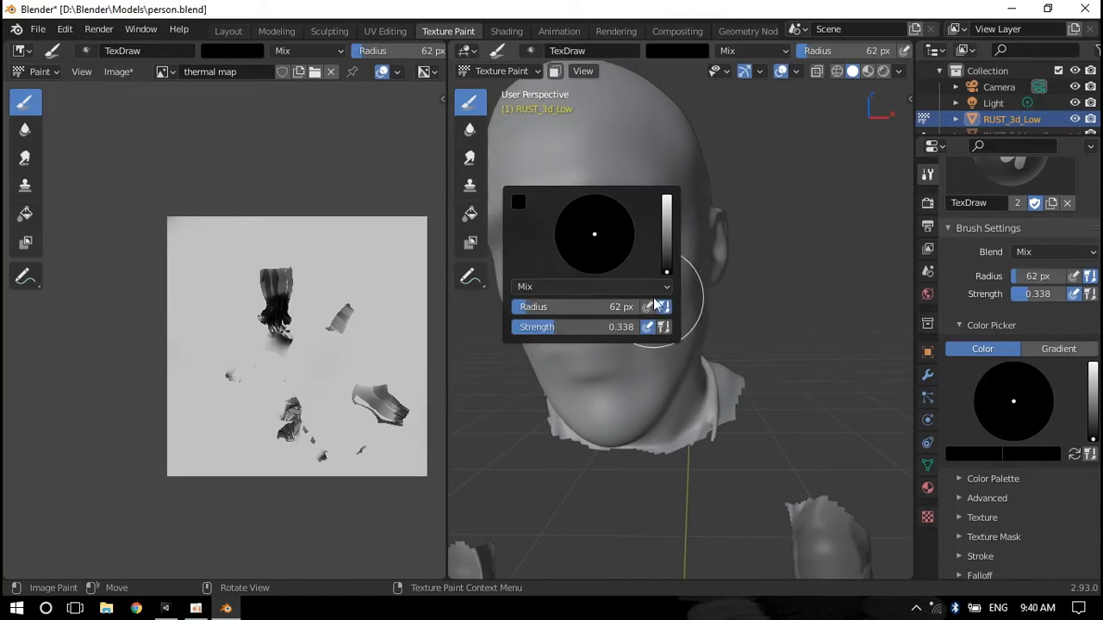
{"action": "left_click_drag", "start_coordinate": [662, 302], "coordinate": [673, 286]}
{"action": "middle_click_drag", "start_coordinate": [673, 286], "coordinate": [802, 297]}
{"action": "mouse_move", "coordinate": [695, 310]}
{"action": "left_mouse_down"}
{"action": "mouse_move", "coordinate": [697, 319]}
{"action": "mouse_move", "coordinate": [708, 309]}
{"action": "left_mouse_up"}
{"action": "mouse_move", "coordinate": [708, 308]}
{"action": "middle_mouse_down"}
{"action": "mouse_move", "coordinate": [685, 323]}
{"action": "mouse_move", "coordinate": [628, 458]}
{"action": "middle_mouse_up"}
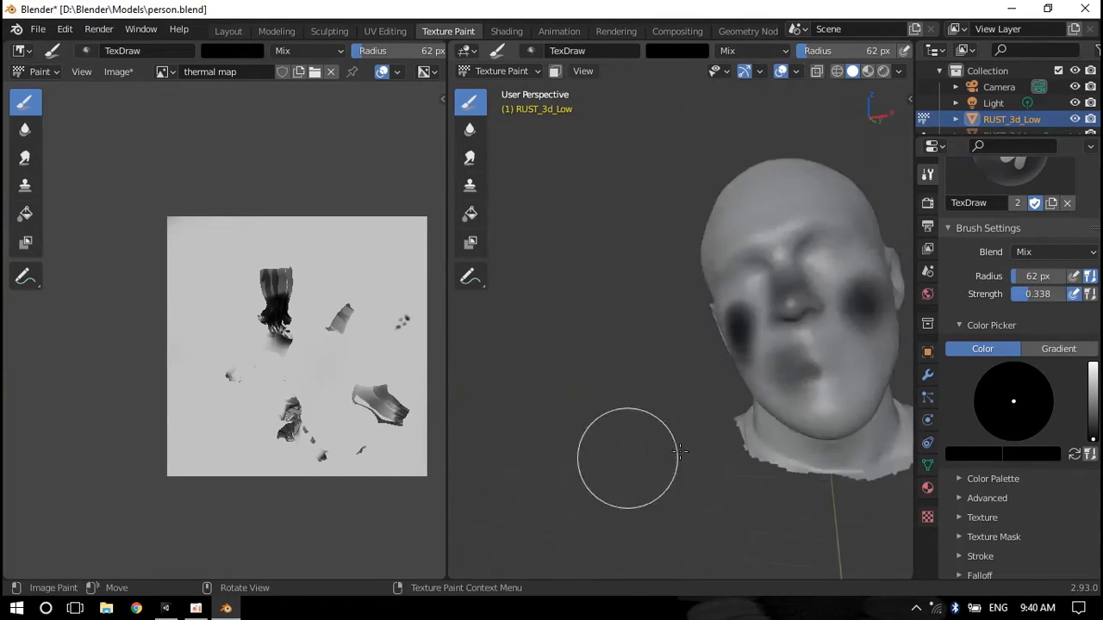
Switch to Unity and select the thermal map texture asset in the project
{"action": "left_click", "coordinate": [302, 115]}
{"action": "left_click", "coordinate": [451, 463]}
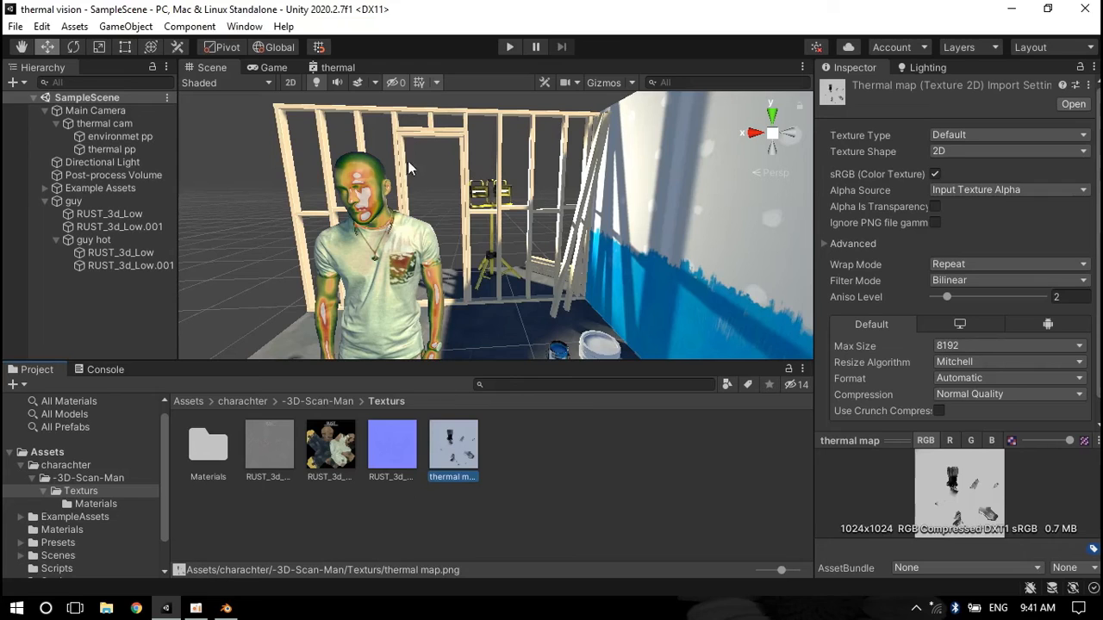
Duplicate the thermal shader graph in the Thermal Vision folder and rename the copy thermal sprite
{"action": "left_click", "coordinate": [299, 402]}
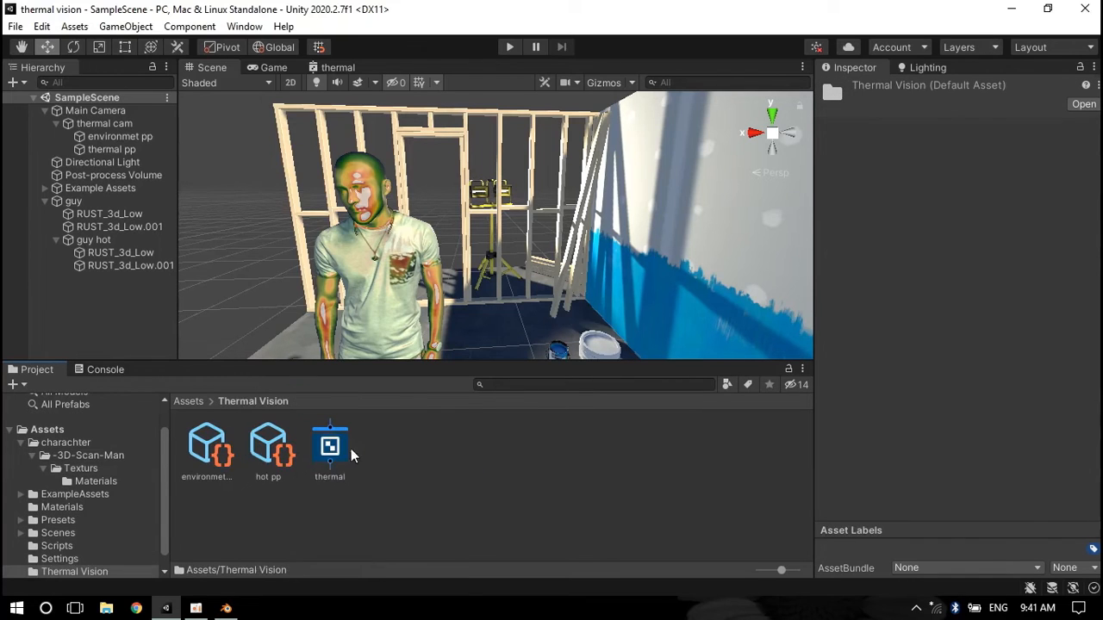
{"action": "left_click", "coordinate": [336, 450]}
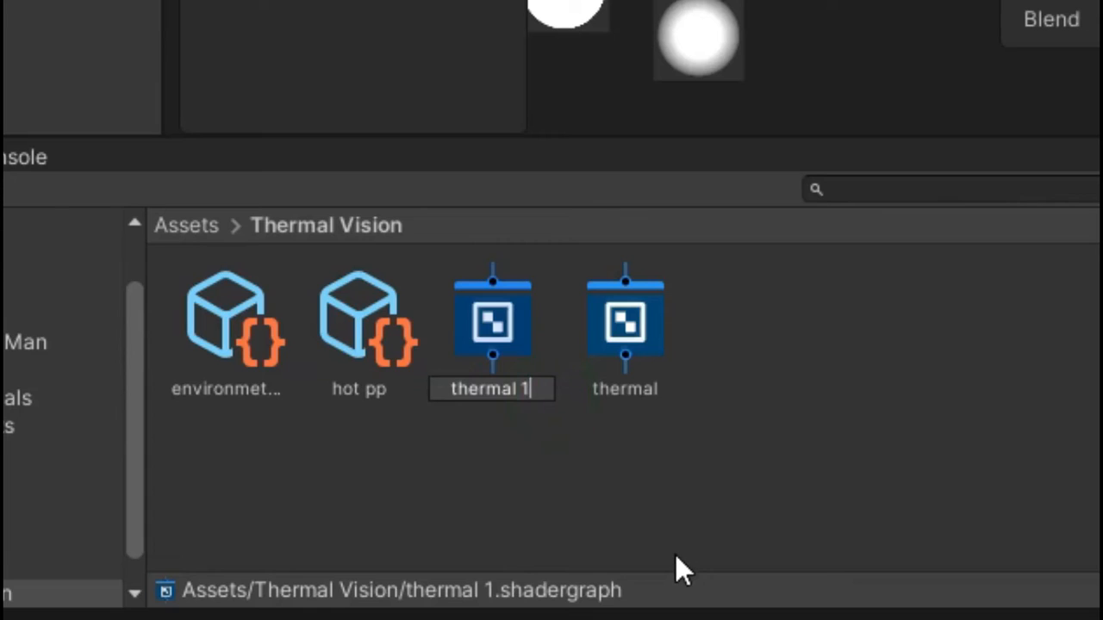
{"action": "type", "text": "te"}
{"action": "key", "text": "Return"}
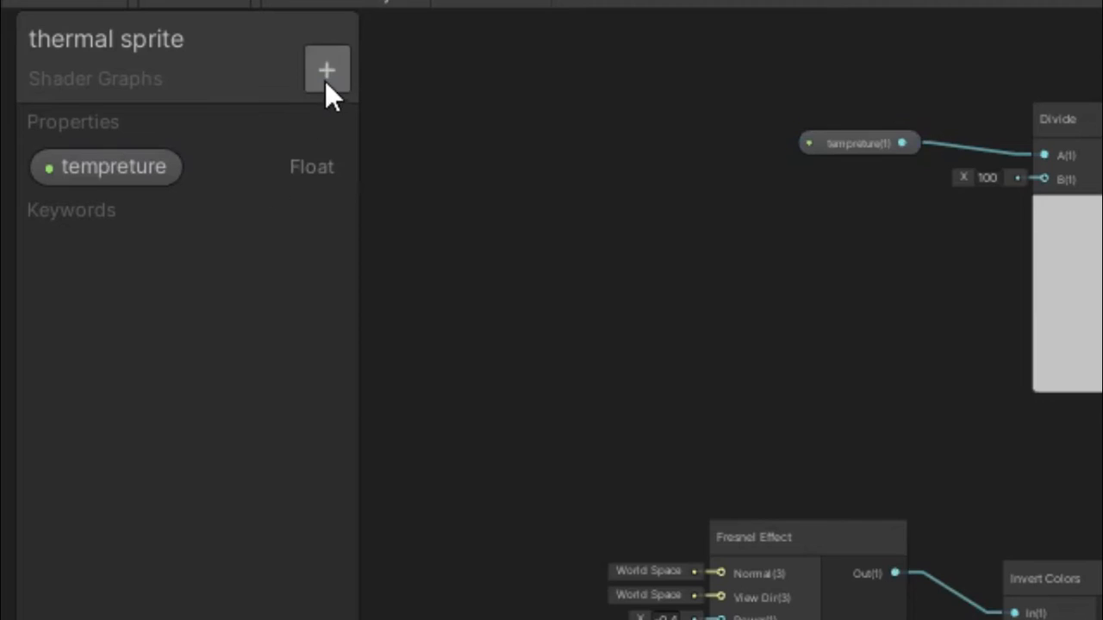
Add a Texture2D property named thermal map to the thermal sprite graph's blackboard
{"action": "left_click", "coordinate": [326, 77]}
{"action": "left_click", "coordinate": [479, 367]}
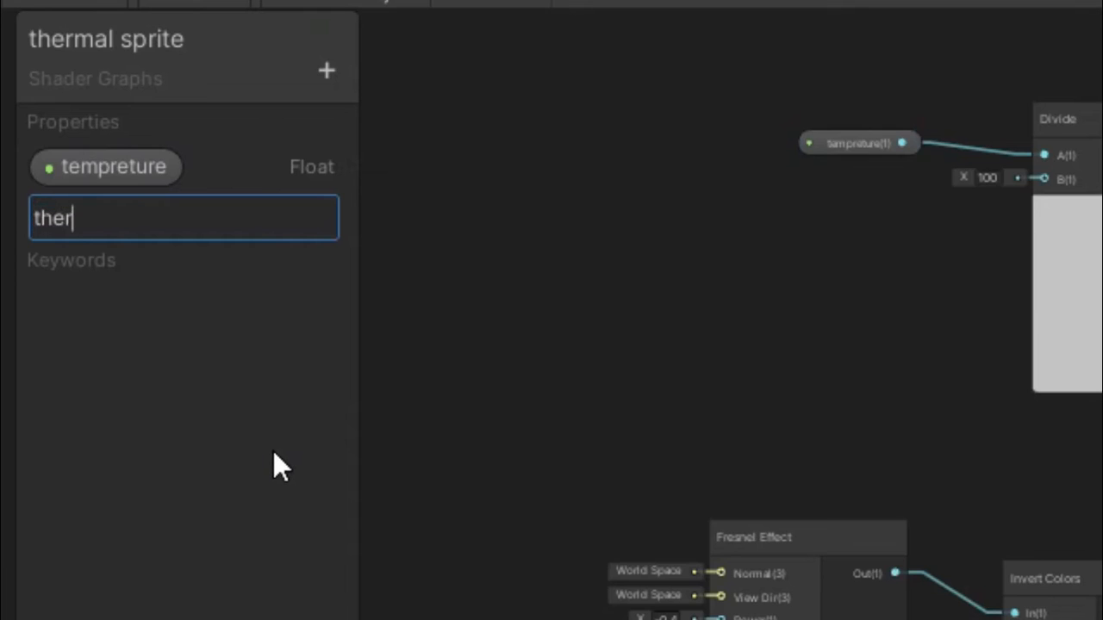
{"action": "key", "text": "Return"}
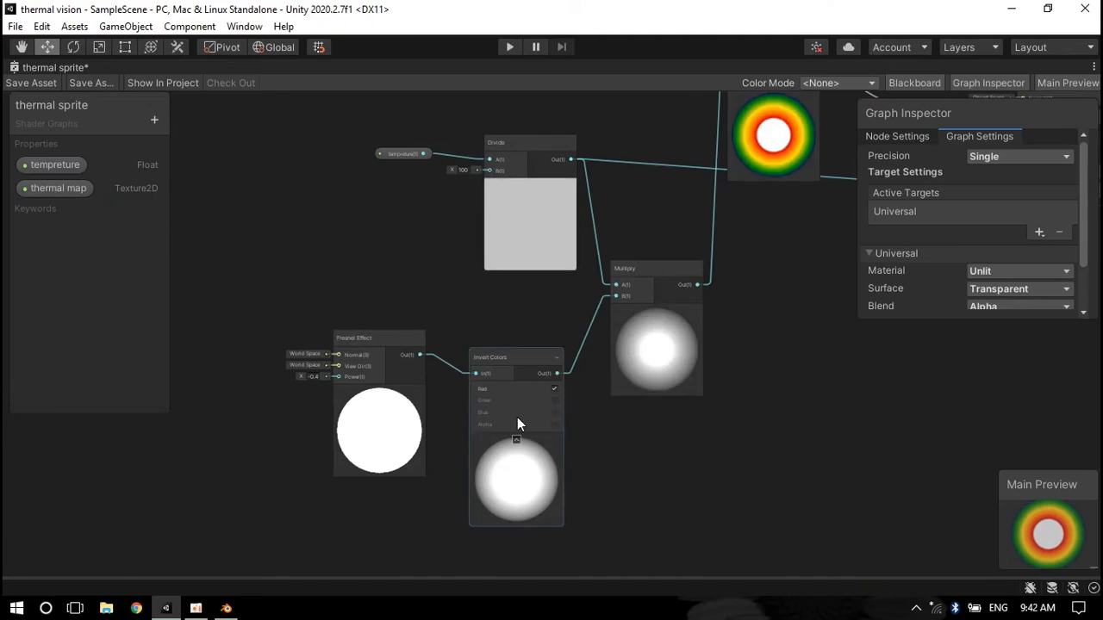
Delete the nodes feeding the Multiply node's B input and drag the thermal map property into the graph
{"action": "scroll", "coordinate": [517, 417], "scroll_direction": "up", "scroll_amount": 4}
{"action": "left_click_drag", "start_coordinate": [390, 245], "coordinate": [411, 287]}
{"action": "key", "text": "Delete"}
{"action": "left_click", "coordinate": [556, 275]}
{"action": "key", "text": "Delete"}
{"action": "left_click_drag", "start_coordinate": [58, 188], "coordinate": [376, 291]}
Create a Sample Texture 2D node from the thermal map property and connect its RGBA output to the Multiply node's B input
{"action": "left_click_drag", "start_coordinate": [544, 300], "coordinate": [544, 300]}
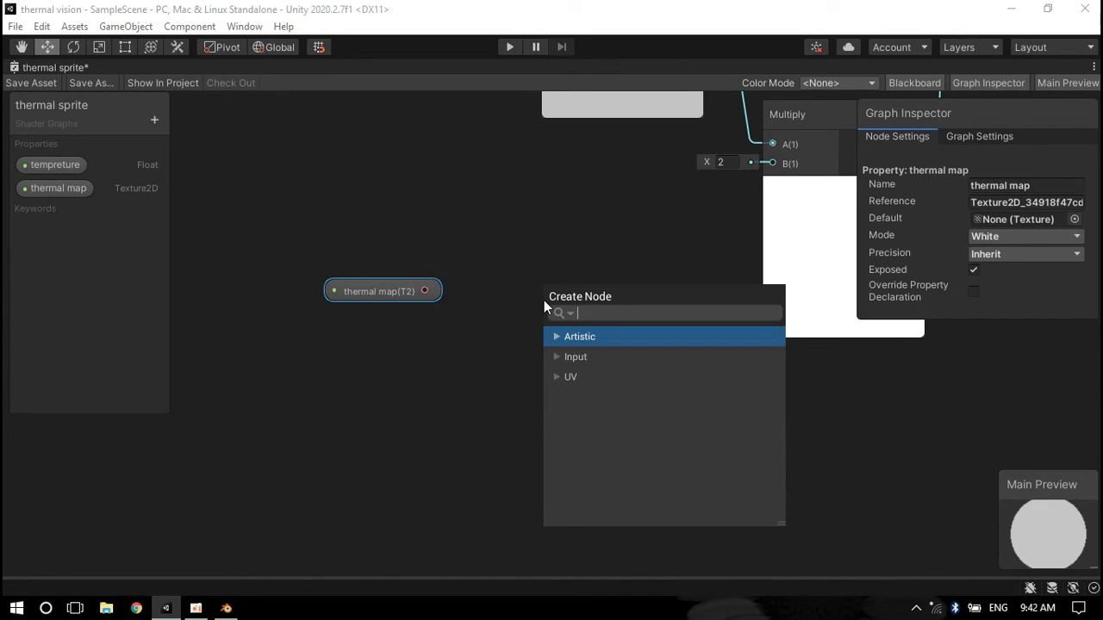
{"action": "type", "text": "smp"}
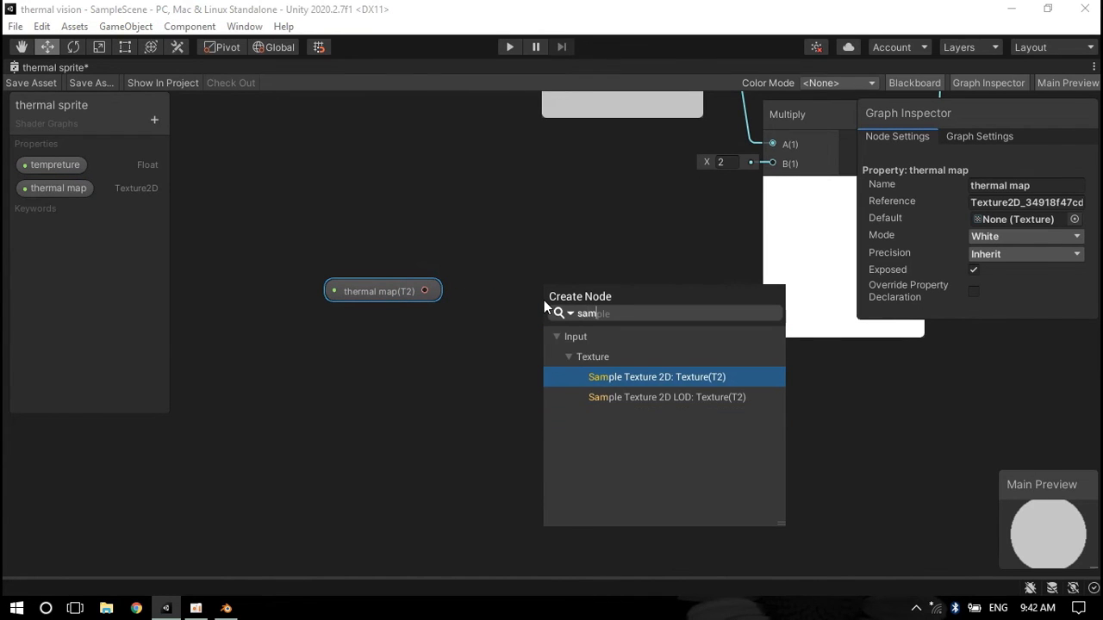
{"action": "key", "text": "Return"}
{"action": "middle_click_drag", "start_coordinate": [675, 354], "coordinate": [430, 392]}
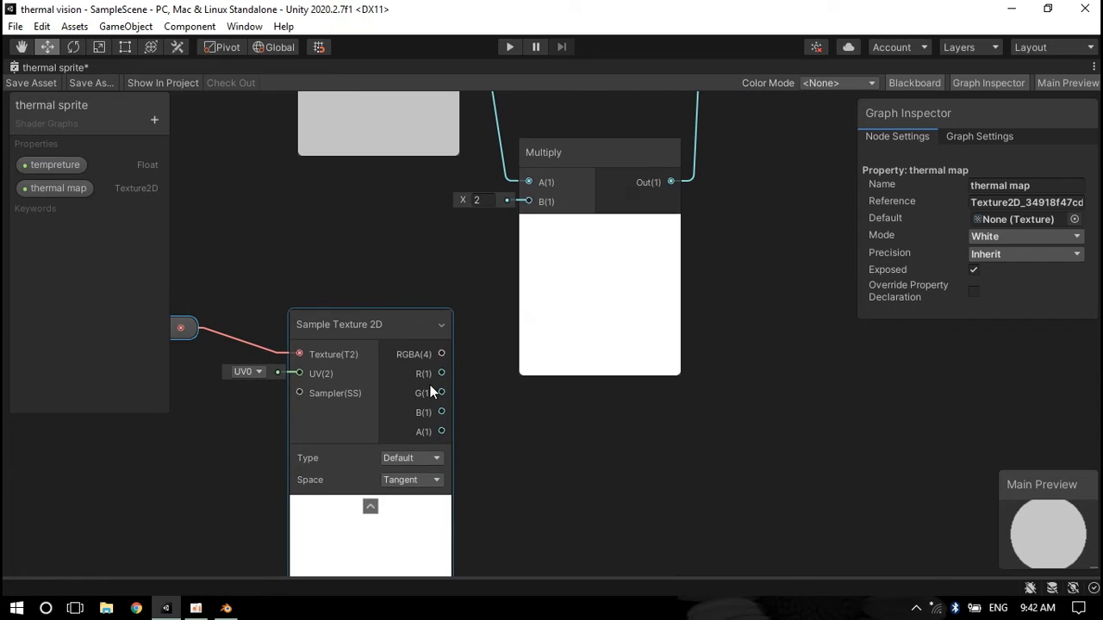
{"action": "left_click_drag", "start_coordinate": [443, 355], "coordinate": [529, 201]}
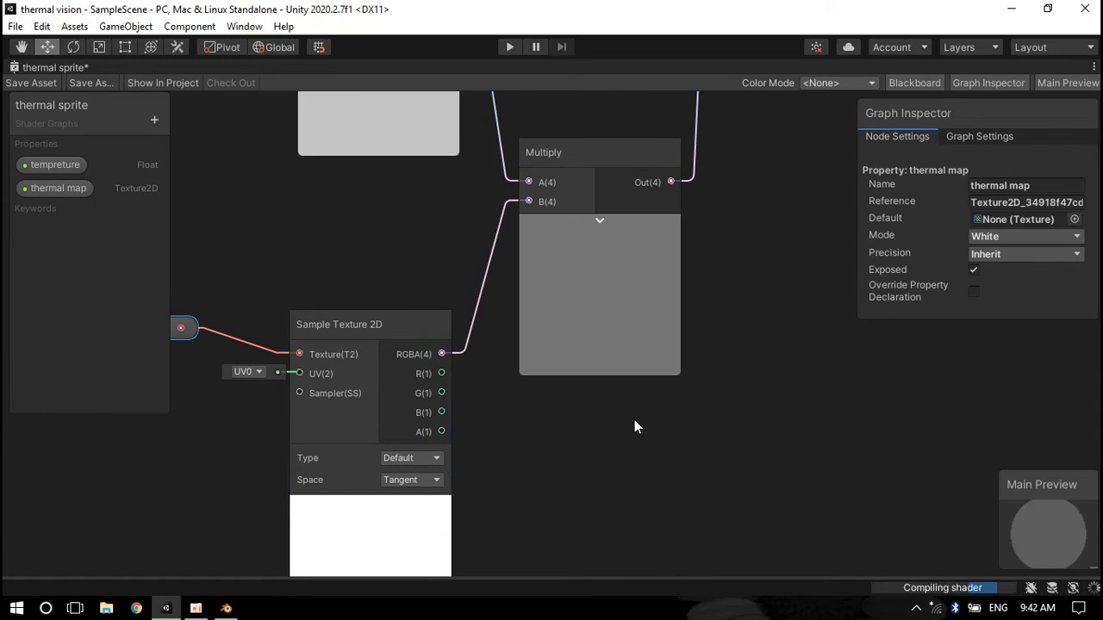
{"action": "scroll", "coordinate": [632, 431], "scroll_direction": "down", "scroll_amount": 3}
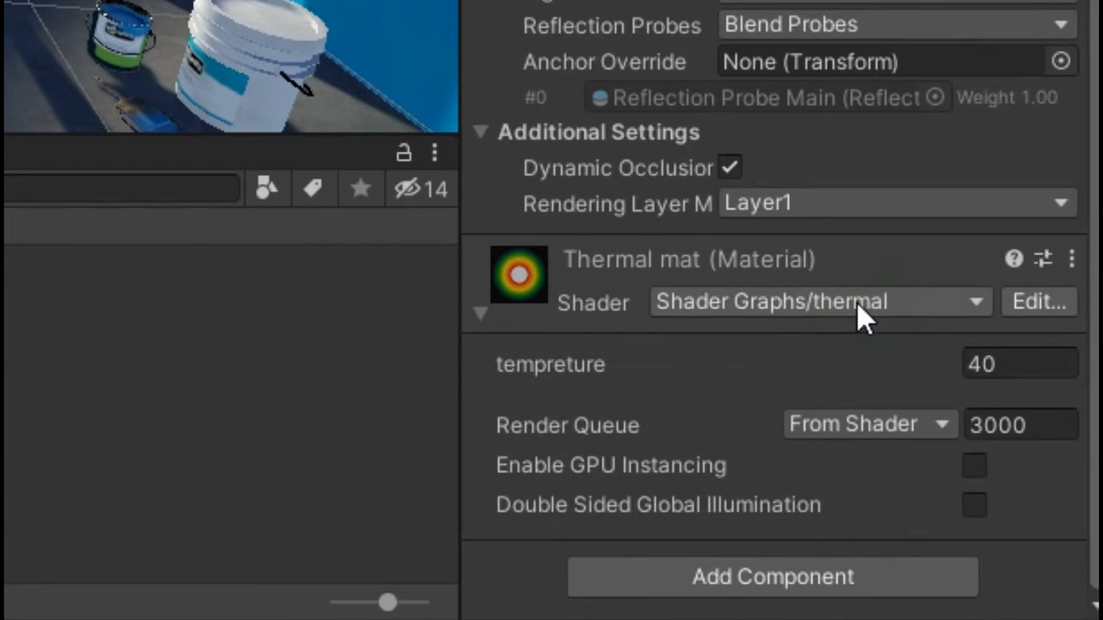
Switch the Thermal mat material's shader to Shader Graphs/thermal sprite
{"action": "left_click", "coordinate": [856, 302]}
{"action": "left_click", "coordinate": [874, 451]}
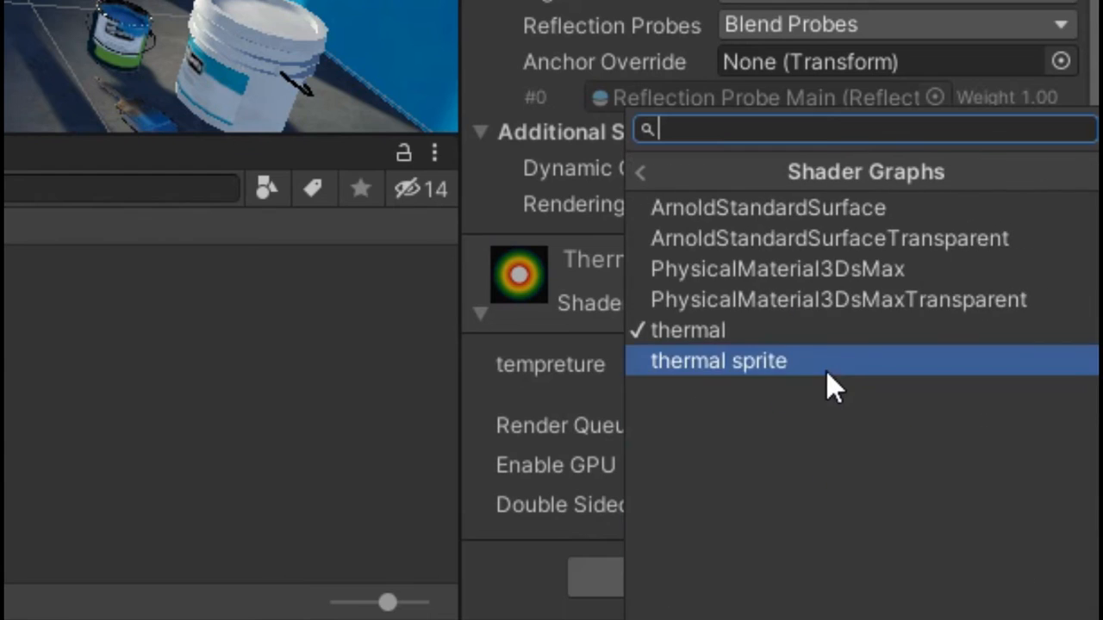
{"action": "left_click", "coordinate": [827, 371]}
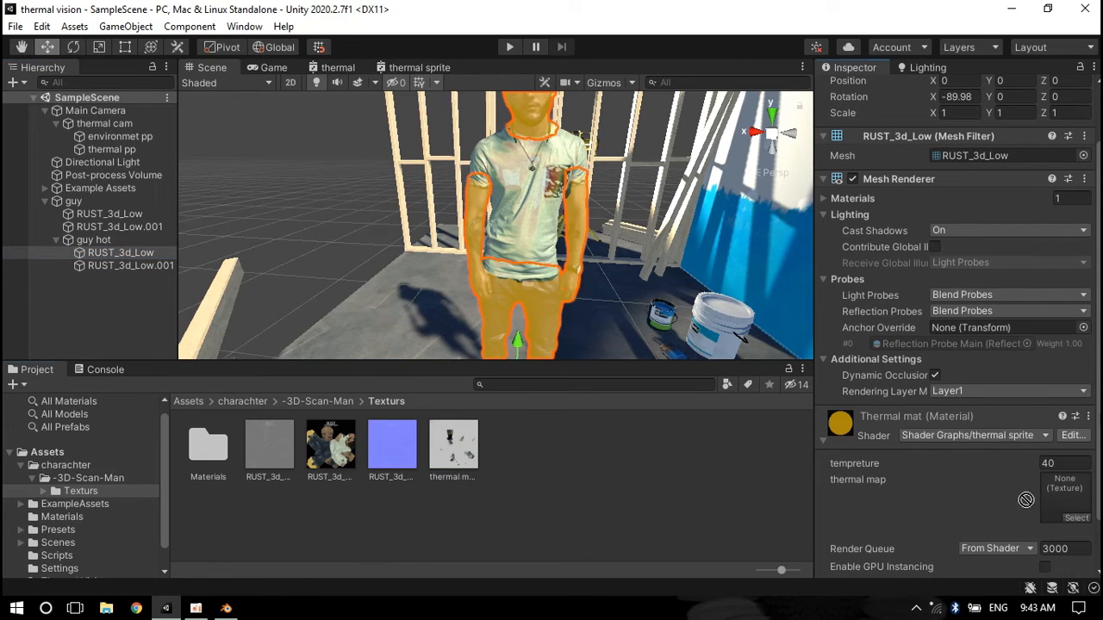
Assign the thermal map texture to the material's slot, set tempreture to 48.26, and enter Play mode
{"action": "left_click_drag", "start_coordinate": [1062, 503], "coordinate": [1058, 501]}
{"action": "left_click_drag", "start_coordinate": [1035, 463], "coordinate": [1038, 464]}
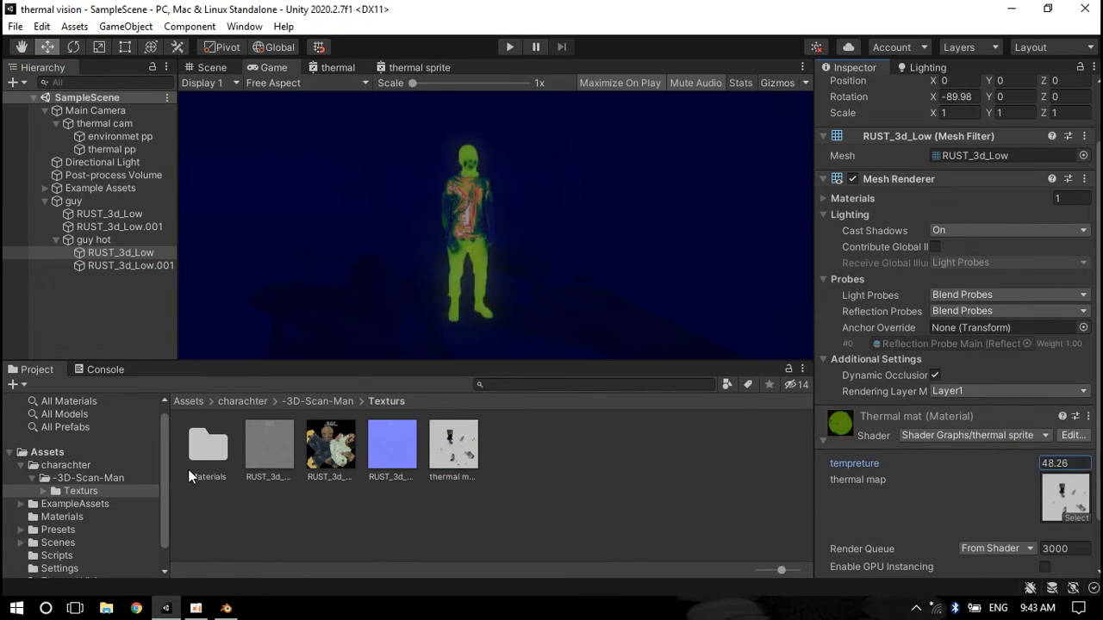
{"action": "key", "text": "ctrl+p"}
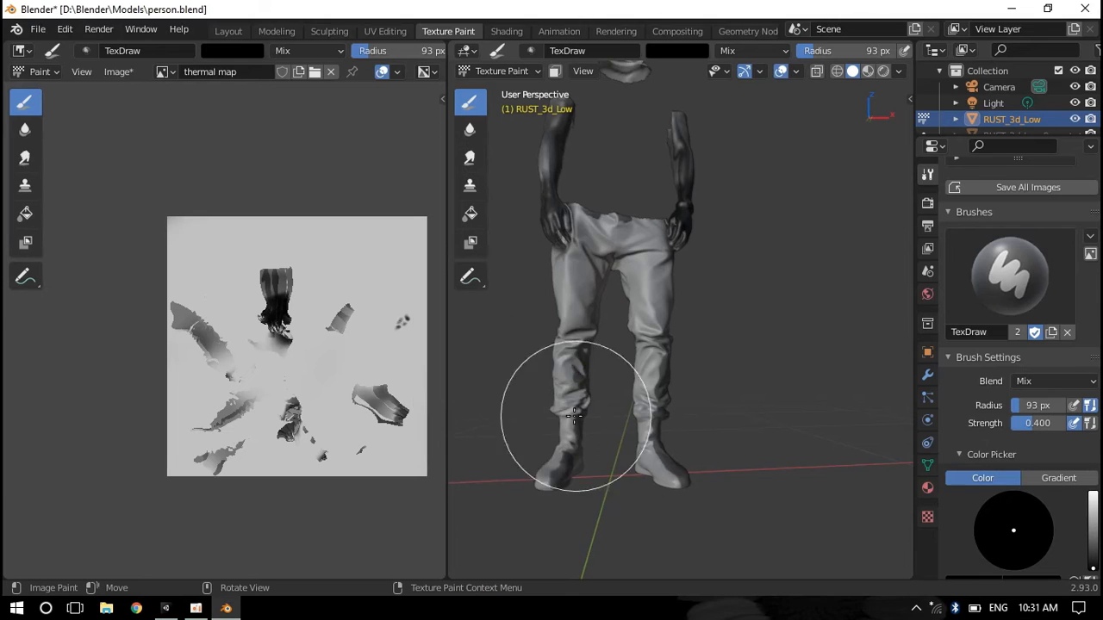
Paint dark strokes over the character's legs and boots in Blender
{"action": "mouse_move", "coordinate": [574, 330]}
{"action": "left_mouse_down"}
{"action": "mouse_move", "coordinate": [630, 243]}
{"action": "mouse_move", "coordinate": [646, 294]}
{"action": "left_mouse_up"}
{"action": "right_click", "coordinate": [618, 489]}
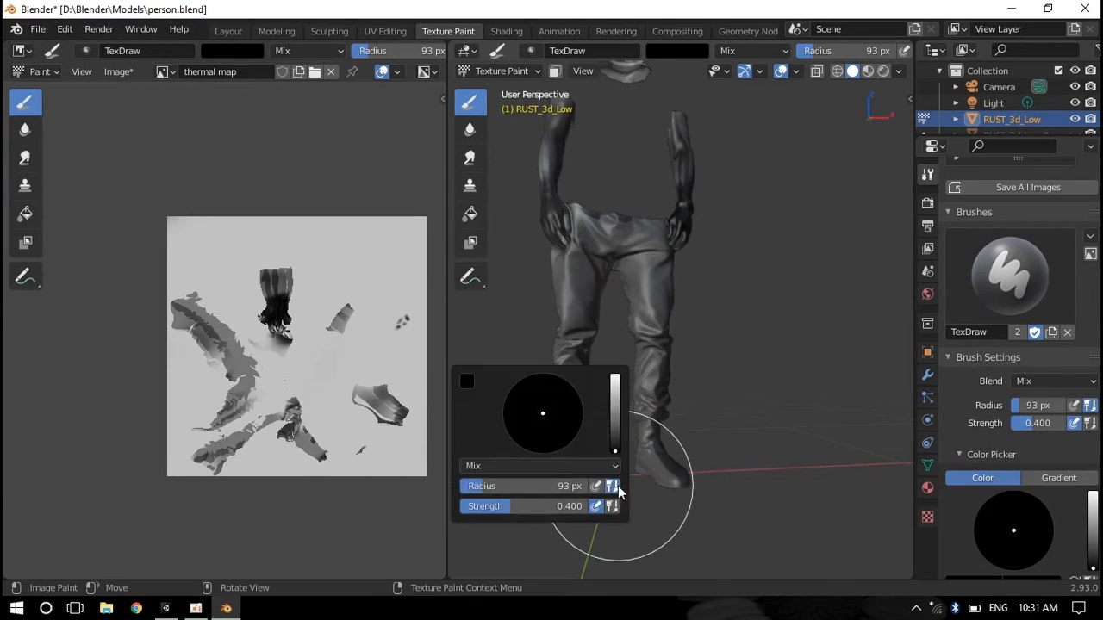
{"action": "middle_click_drag", "start_coordinate": [675, 391], "coordinate": [698, 351]}
{"action": "left_click_drag", "start_coordinate": [670, 540], "coordinate": [625, 234]}
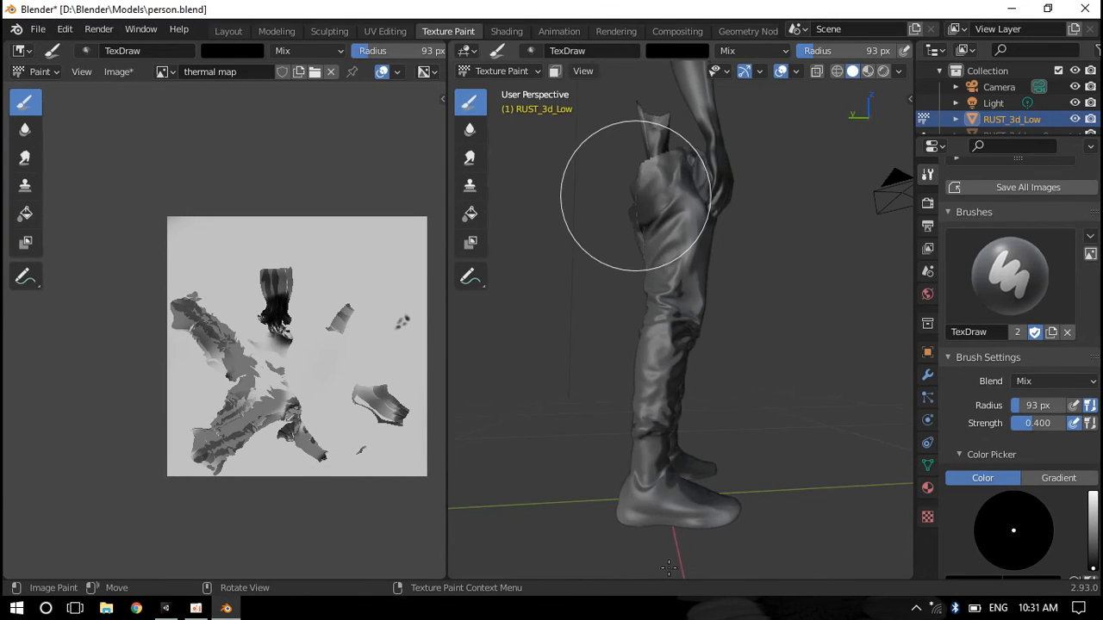
{"action": "middle_click_drag", "start_coordinate": [571, 438], "coordinate": [638, 467]}
{"action": "left_click_drag", "start_coordinate": [642, 467], "coordinate": [677, 382]}
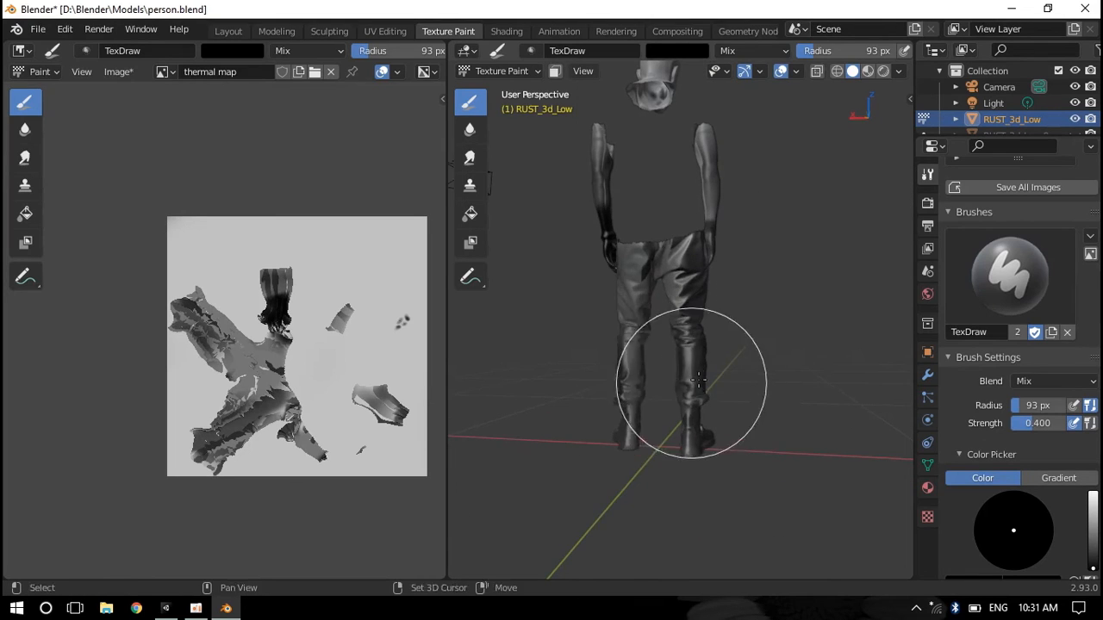
{"action": "middle_click_drag", "start_coordinate": [677, 382], "coordinate": [603, 393]}
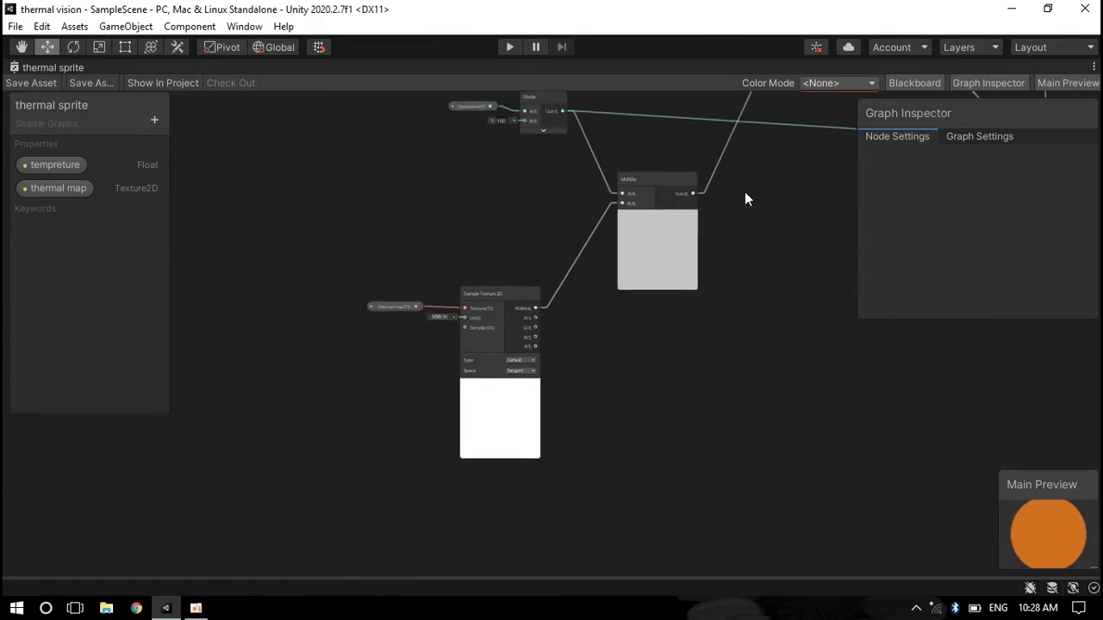
{"action": "scroll", "coordinate": [424, 392], "scroll_direction": "up", "scroll_amount": 3}
{"action": "scroll", "coordinate": [555, 345], "scroll_direction": "down", "scroll_amount": 4}
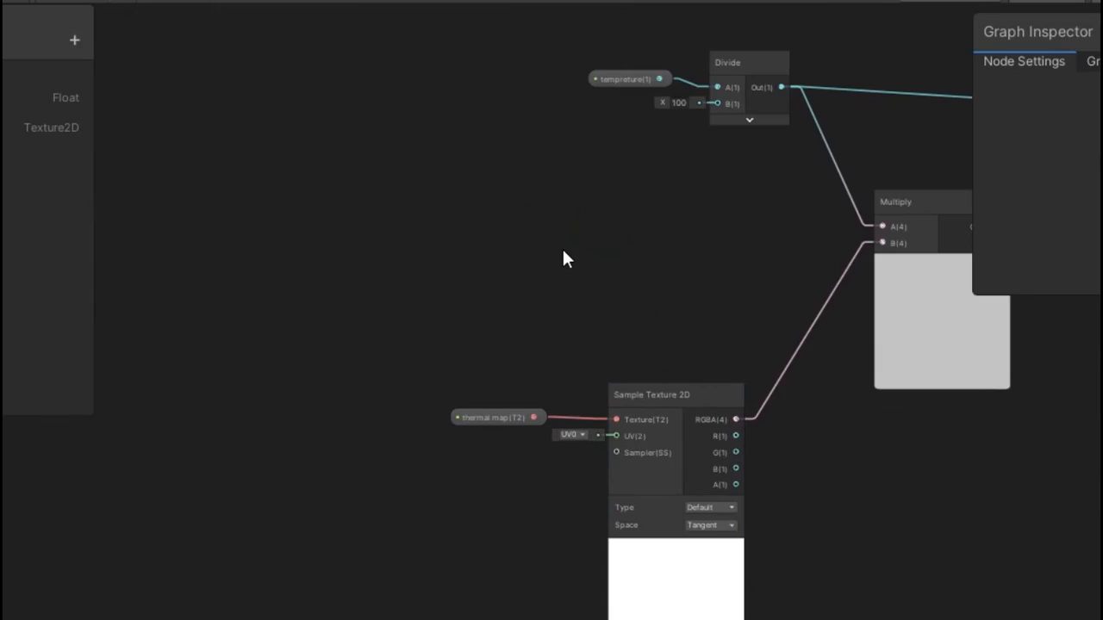
Add a Fresnel Effect node to the thermal sprite graph and set its Power to -0.4
{"action": "key", "text": "space"}
{"action": "type", "text": "fre"}
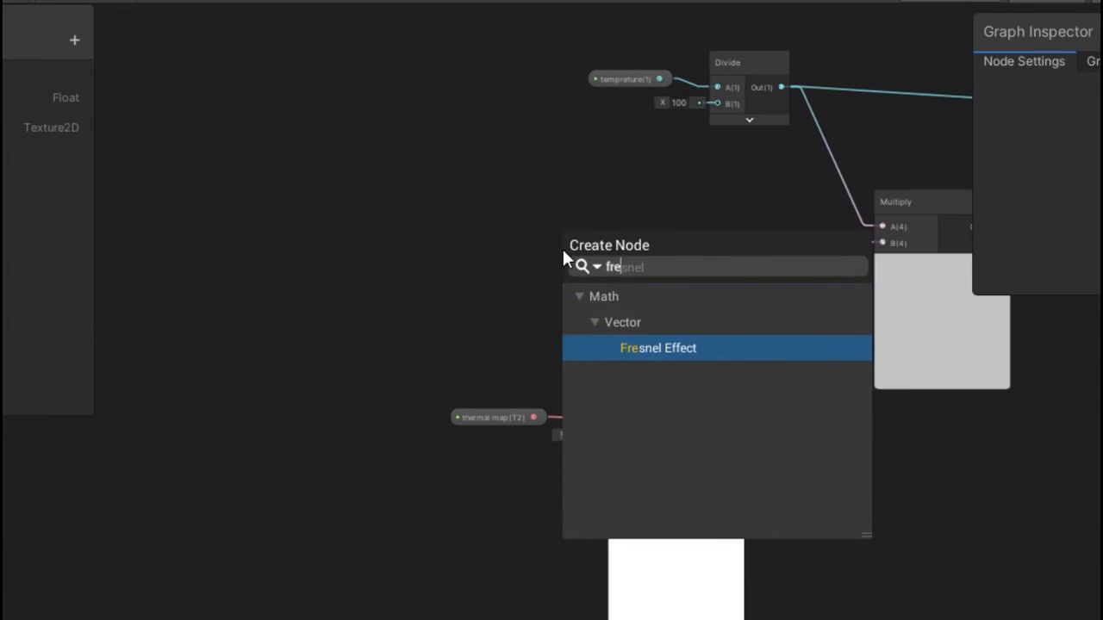
{"action": "key", "text": "Return"}
{"action": "left_click_drag", "start_coordinate": [608, 295], "coordinate": [371, 196]}
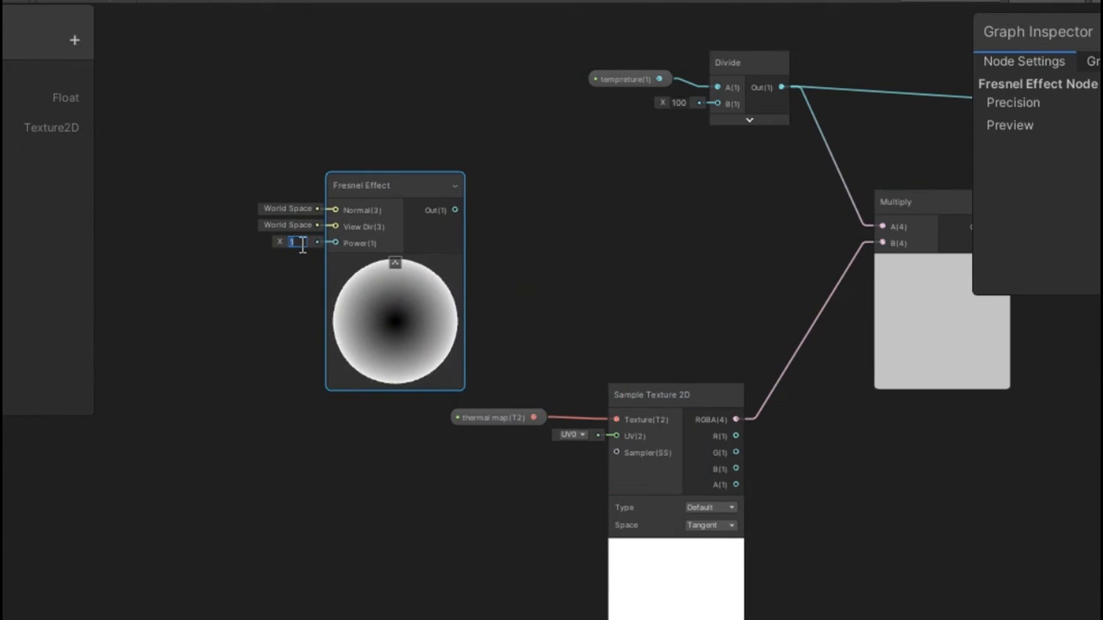
{"action": "type", "text": "0.4"}
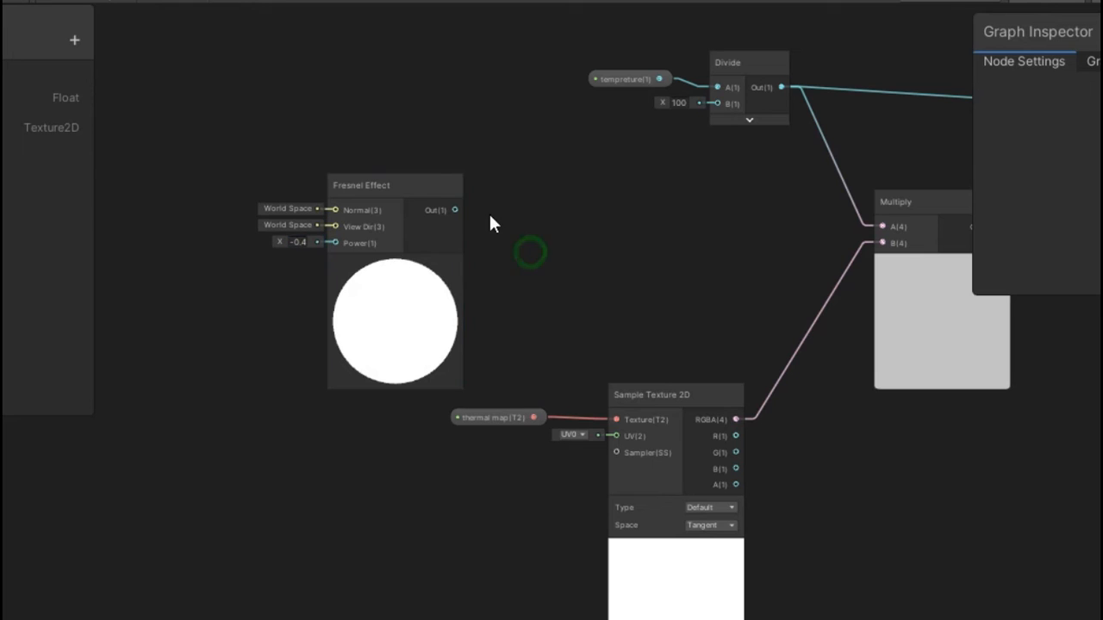
Create an Invert Colors node connected to the Fresnel Effect output
{"action": "left_click_drag", "start_coordinate": [529, 222], "coordinate": [549, 222]}
{"action": "type", "text": "inver"}
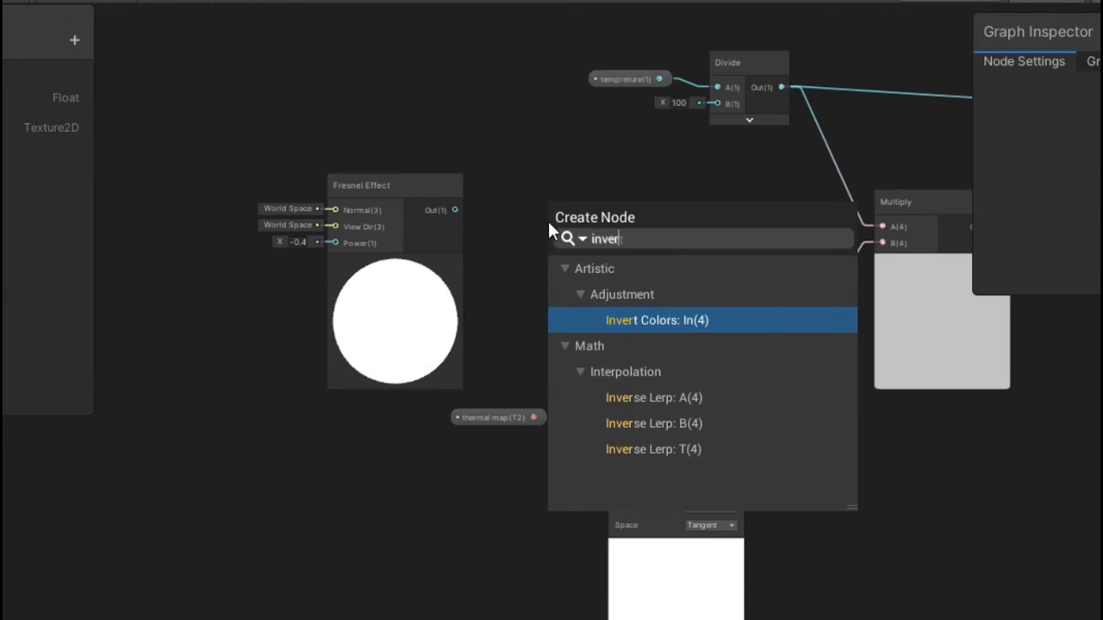
{"action": "key", "text": "Return"}
{"action": "left_click_drag", "start_coordinate": [573, 212], "coordinate": [533, 187]}
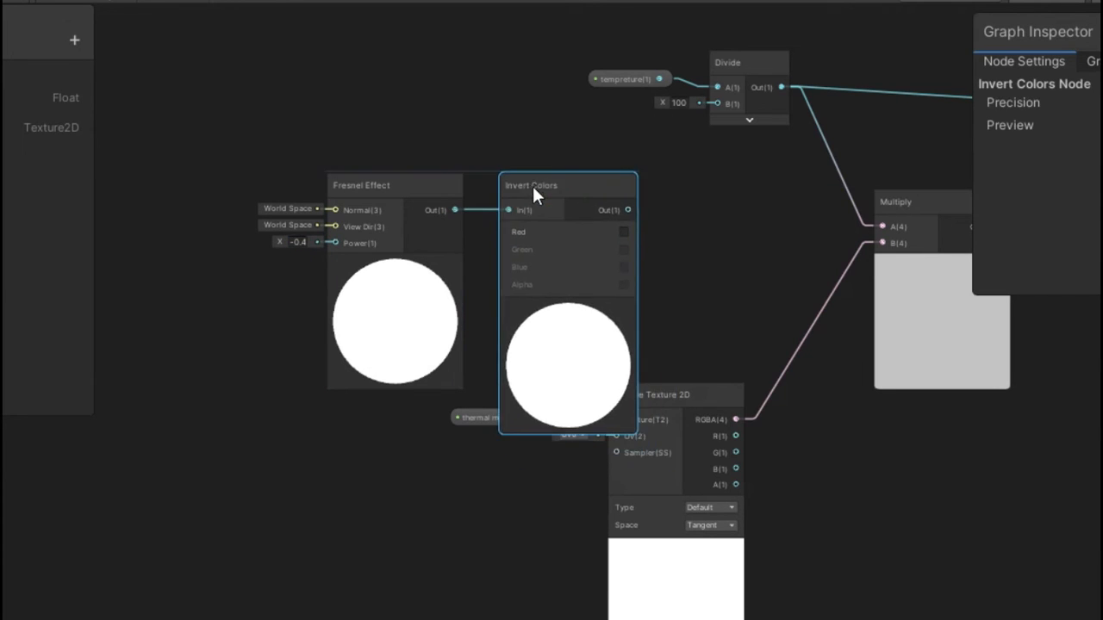
Duplicate the Multiply node and place the copy to the left of the original
{"action": "middle_click_drag", "start_coordinate": [762, 313], "coordinate": [550, 269]}
{"action": "left_click", "coordinate": [711, 175]}
{"action": "scroll", "coordinate": [727, 176], "scroll_direction": "up", "scroll_amount": 5}
{"action": "middle_click_drag", "start_coordinate": [711, 193], "coordinate": [725, 223]}
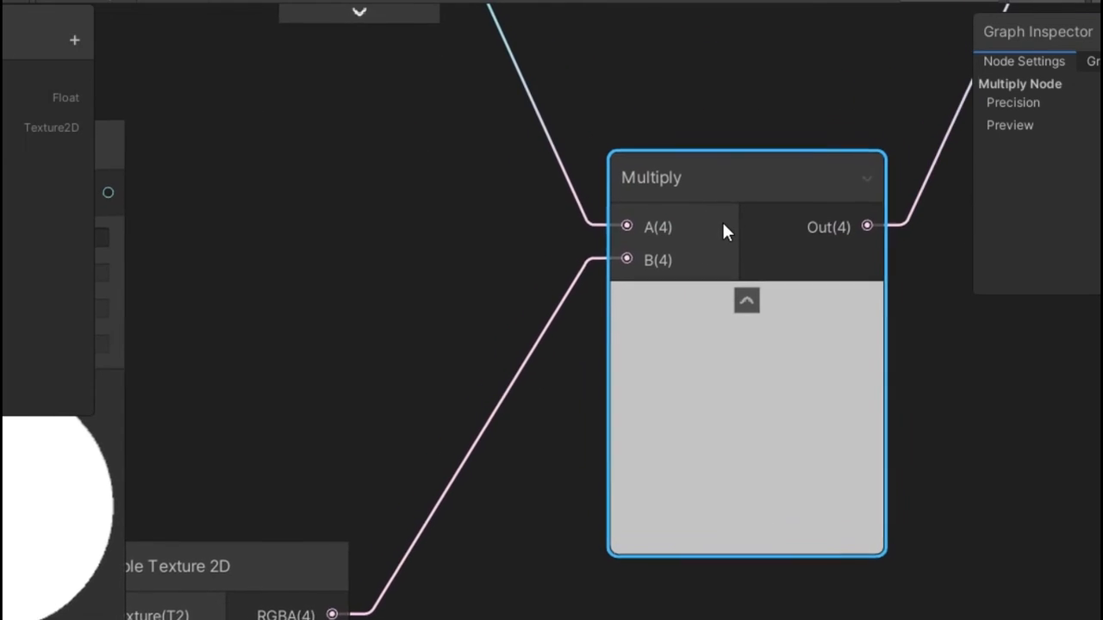
{"action": "scroll", "coordinate": [724, 225], "scroll_direction": "down", "scroll_amount": 3}
{"action": "key", "text": "ctrl+d"}
{"action": "left_click_drag", "start_coordinate": [812, 242], "coordinate": [511, 185]}
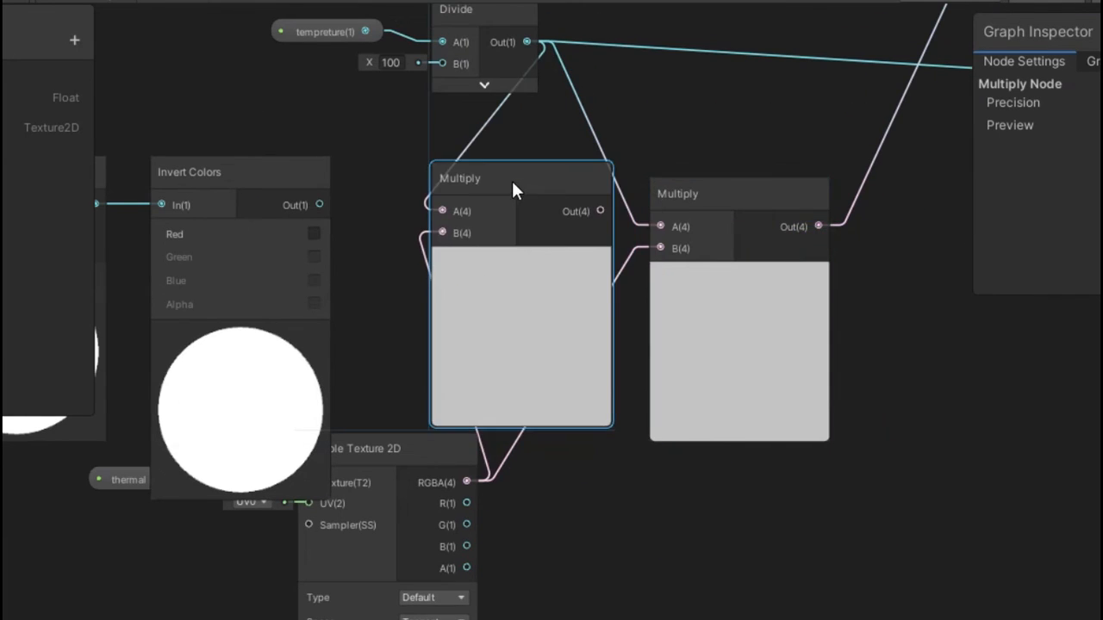
Connect the Invert Colors output to the new Multiply's A input and the Sample Texture 2D RGBA to its B input
{"action": "scroll", "coordinate": [475, 316], "scroll_direction": "up", "scroll_amount": 3}
{"action": "scroll", "coordinate": [679, 370], "scroll_direction": "down", "scroll_amount": 5}
{"action": "middle_click_drag", "start_coordinate": [726, 528], "coordinate": [588, 515]}
{"action": "left_click_drag", "start_coordinate": [767, 320], "coordinate": [928, 298]}
{"action": "left_click", "coordinate": [617, 299]}
{"action": "left_click_drag", "start_coordinate": [681, 315], "coordinate": [741, 326]}
{"action": "scroll", "coordinate": [637, 345], "scroll_direction": "up", "scroll_amount": 2}
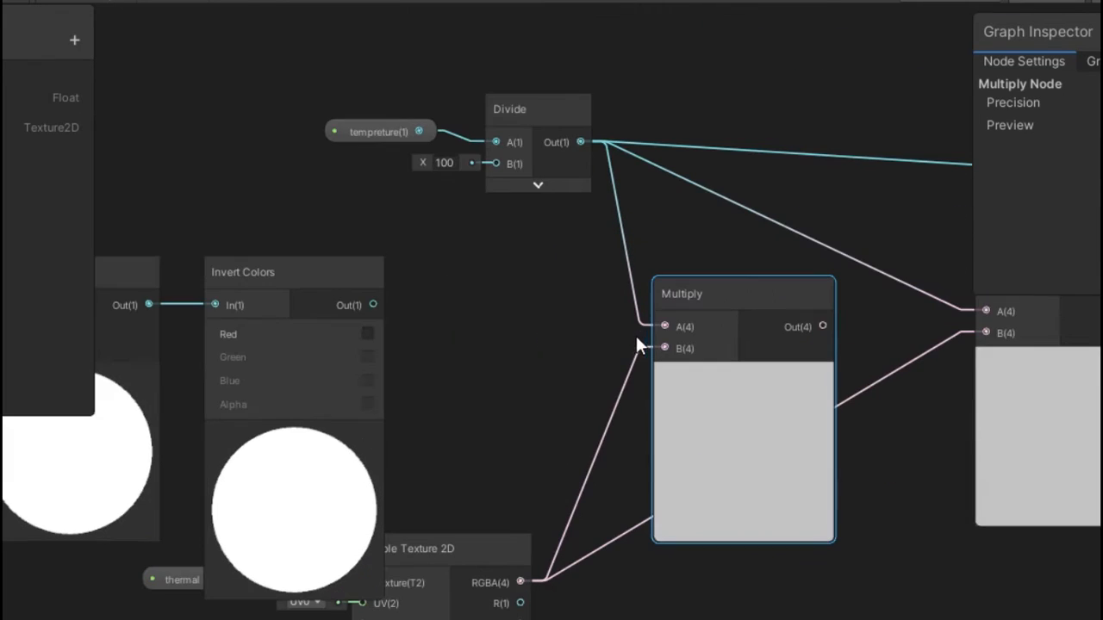
{"action": "left_click_drag", "start_coordinate": [673, 327], "coordinate": [671, 328]}
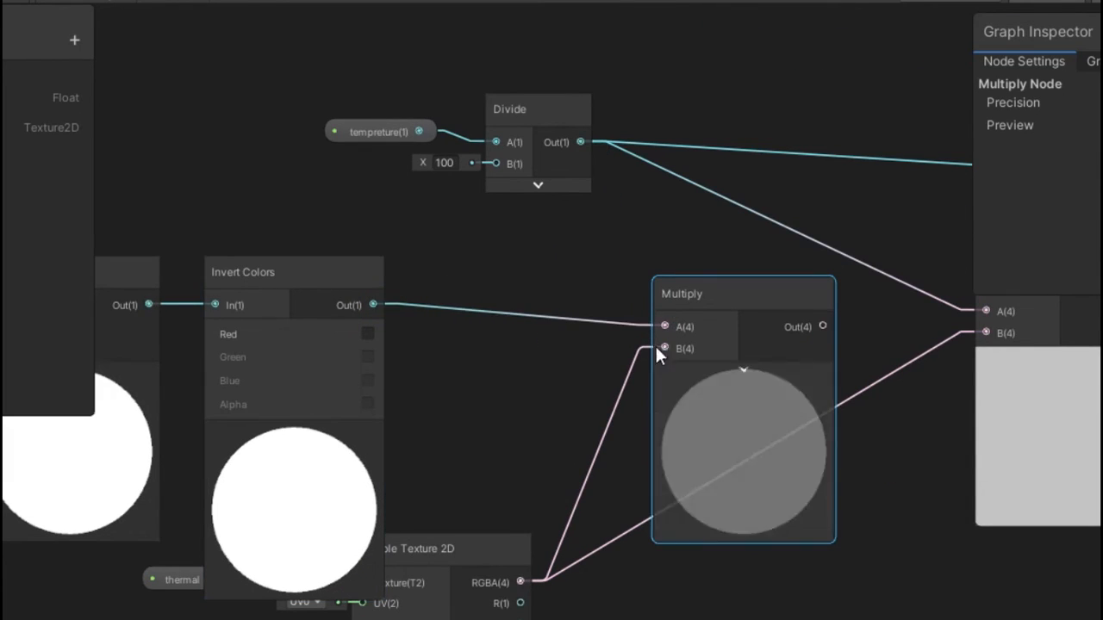
{"action": "middle_click_drag", "start_coordinate": [577, 442], "coordinate": [472, 328]}
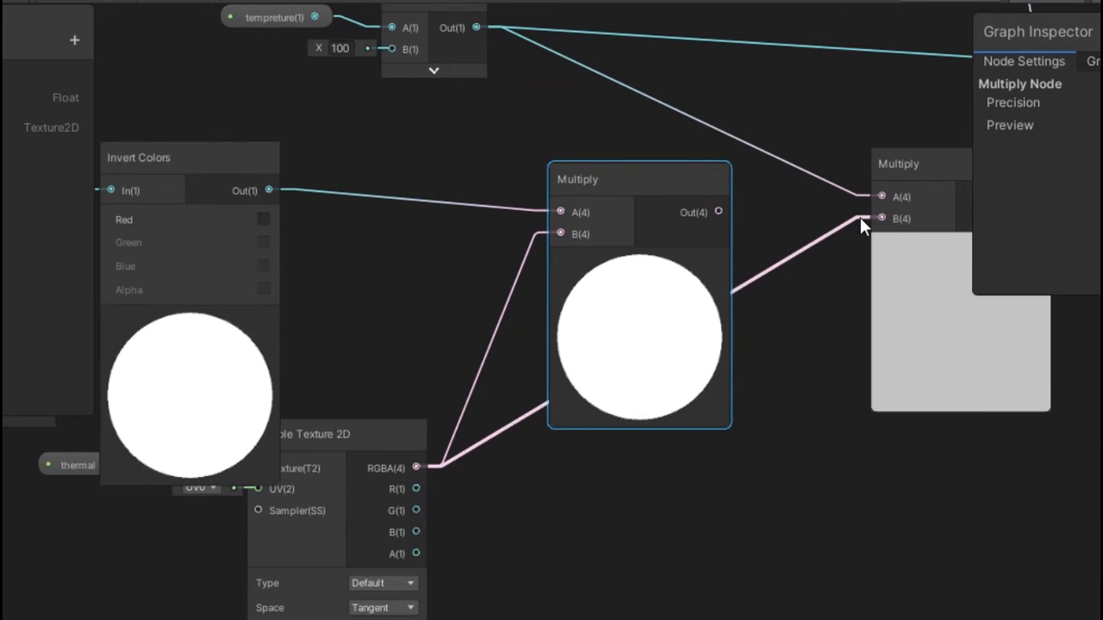
Feed the new Multiply's output into the original Multiply's B input and tidy the node layout
{"action": "left_click_drag", "start_coordinate": [870, 218], "coordinate": [872, 218]}
{"action": "middle_click_drag", "start_coordinate": [779, 354], "coordinate": [588, 387]}
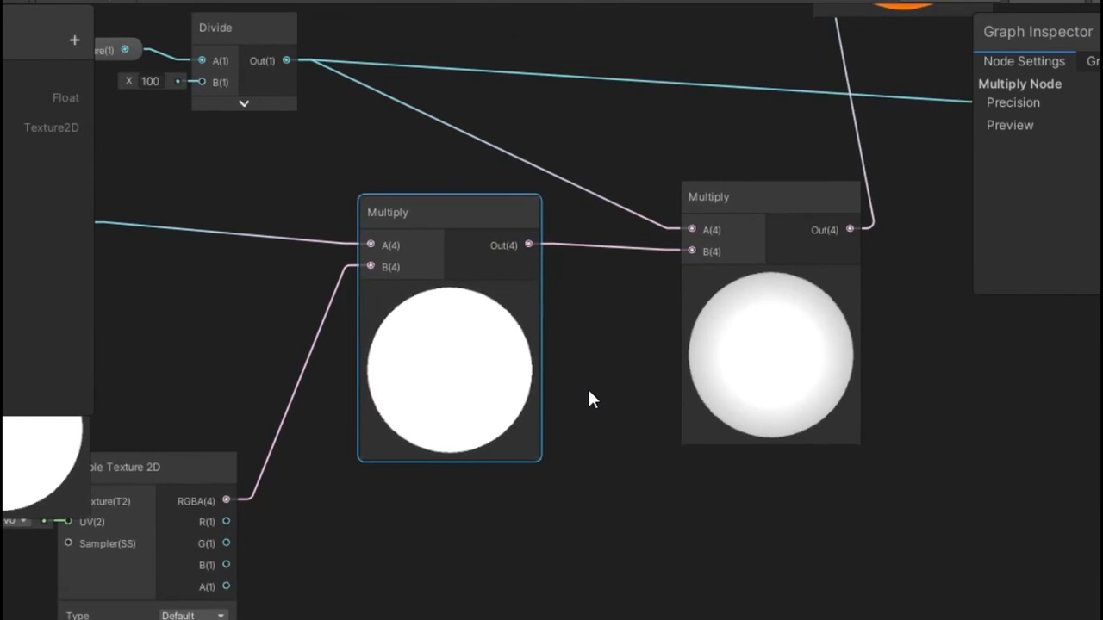
{"action": "scroll", "coordinate": [588, 387], "scroll_direction": "down", "scroll_amount": 4}
{"action": "scroll", "coordinate": [588, 387], "scroll_direction": "up", "scroll_amount": 3}
{"action": "middle_click_drag", "start_coordinate": [517, 323], "coordinate": [825, 303]}
{"action": "left_click_drag", "start_coordinate": [457, 216], "coordinate": [457, 195]}
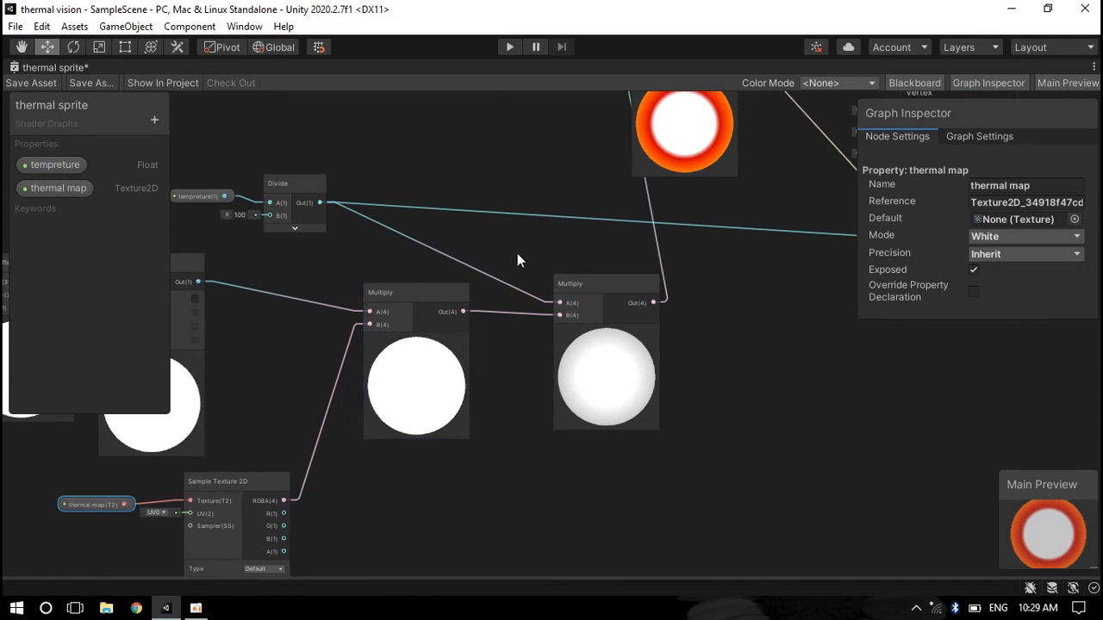
{"action": "middle_click_drag", "start_coordinate": [517, 253], "coordinate": [329, 358]}
{"action": "left_click_drag", "start_coordinate": [478, 130], "coordinate": [568, 247]}
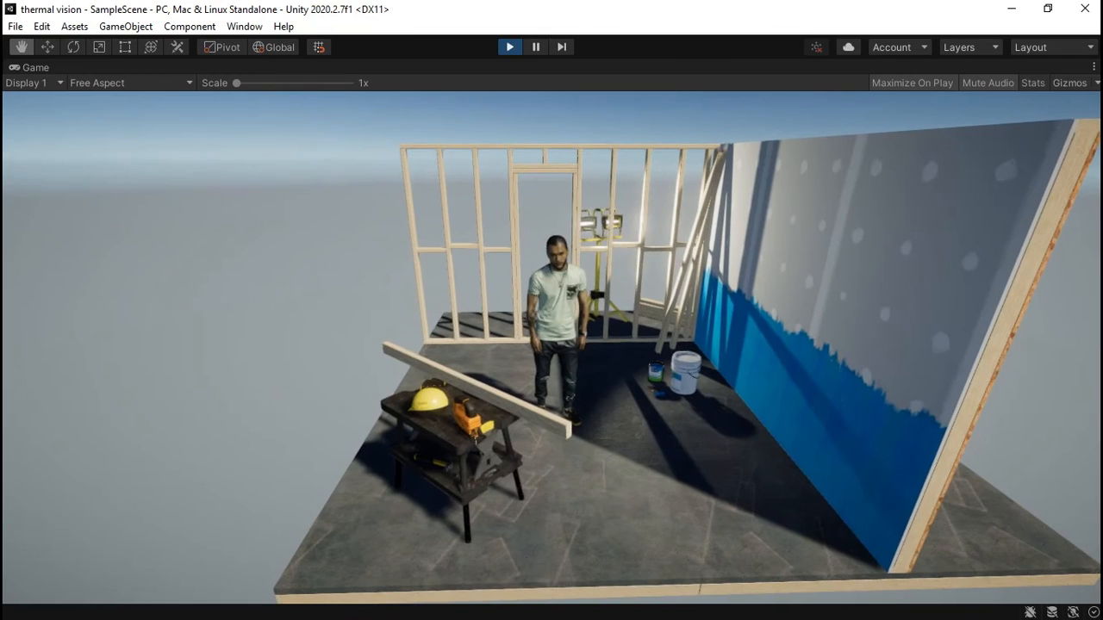
Toggle the thermal vision on and off in the running game
{"action": "key", "text": "space"}
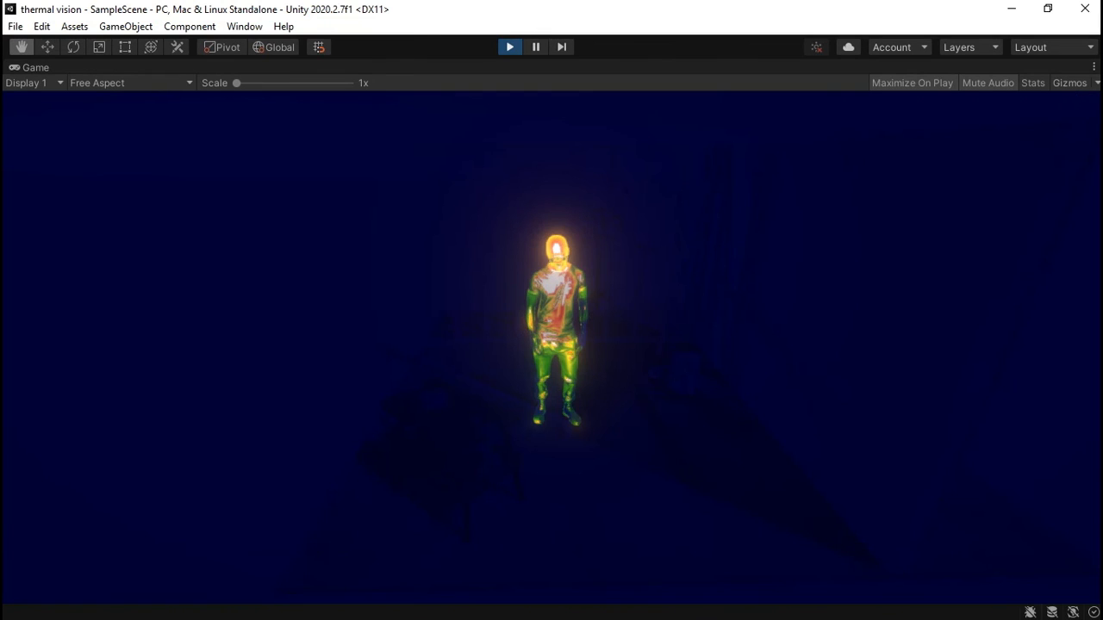
{"action": "key", "text": "space"}
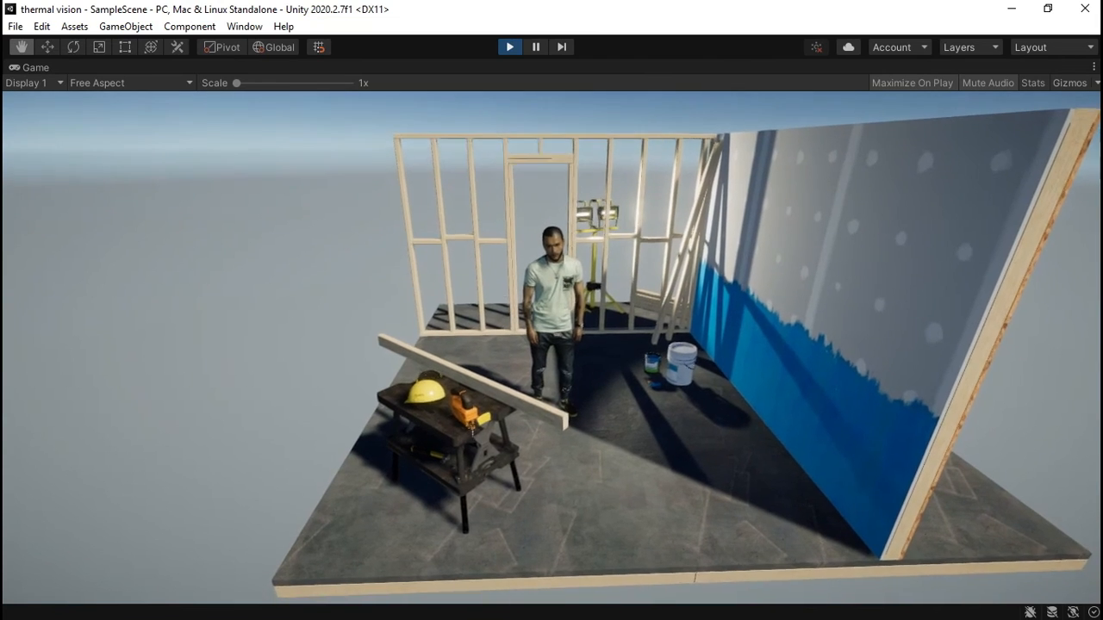
Keep switching thermal vision on and off in the running game to compare the heat-mapped character and light source with the normal view
{"action": "key", "text": "space"}
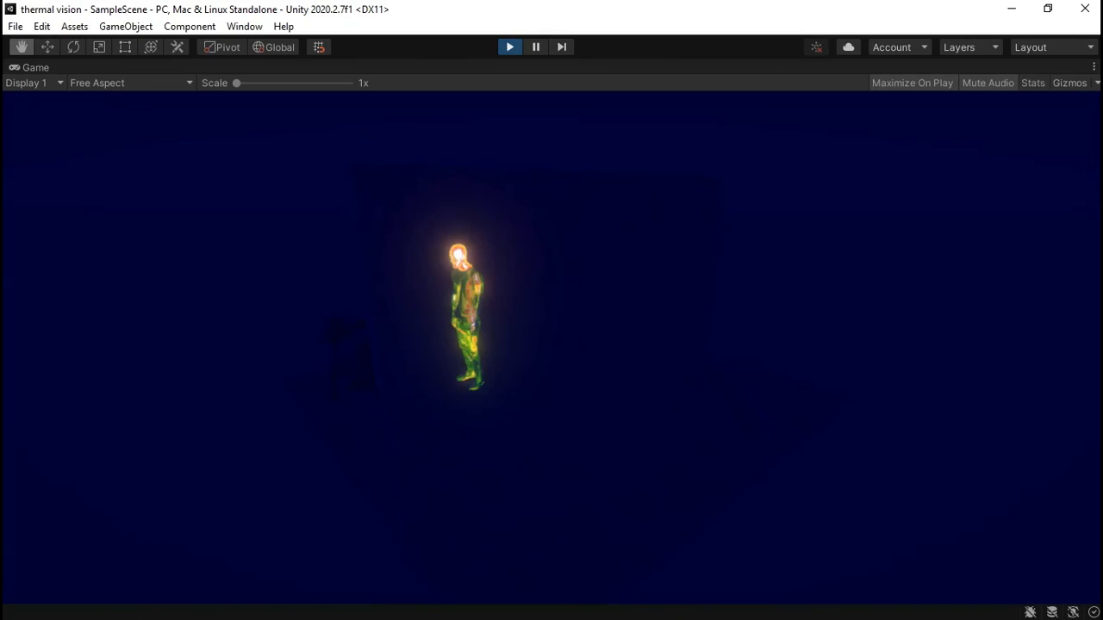
{"action": "key", "text": "space"}
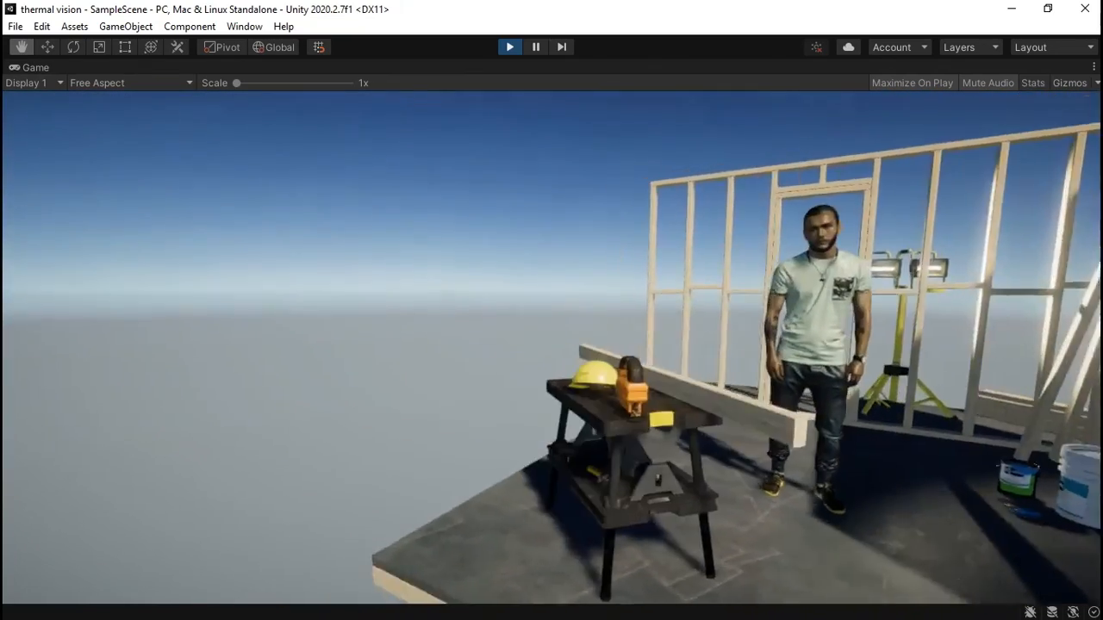
{"action": "key", "text": "space"}
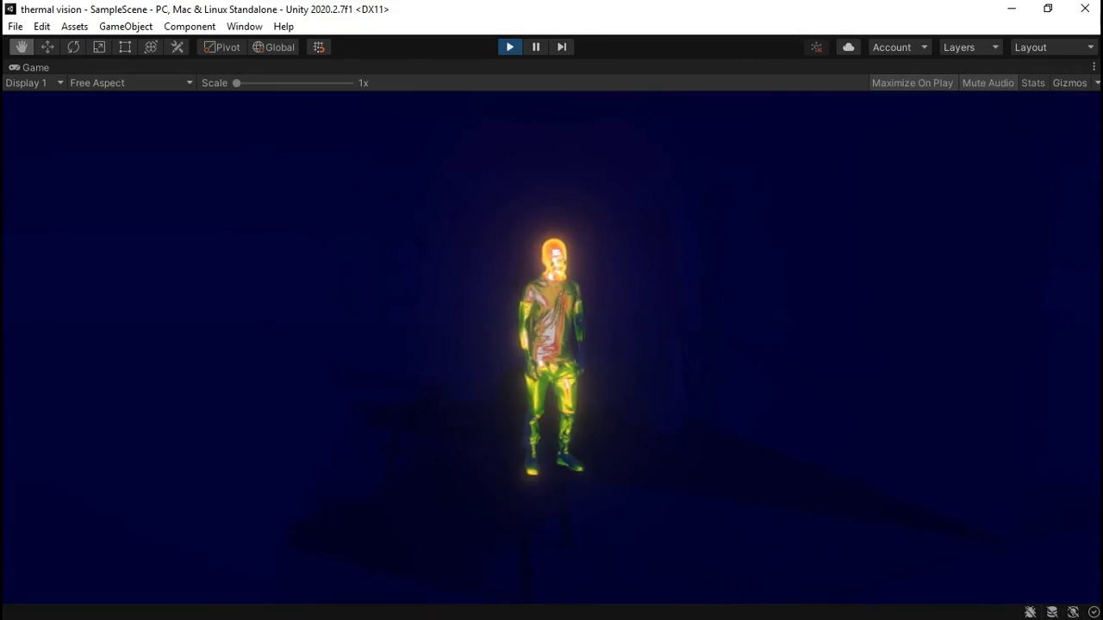
{"action": "key", "text": "space"}
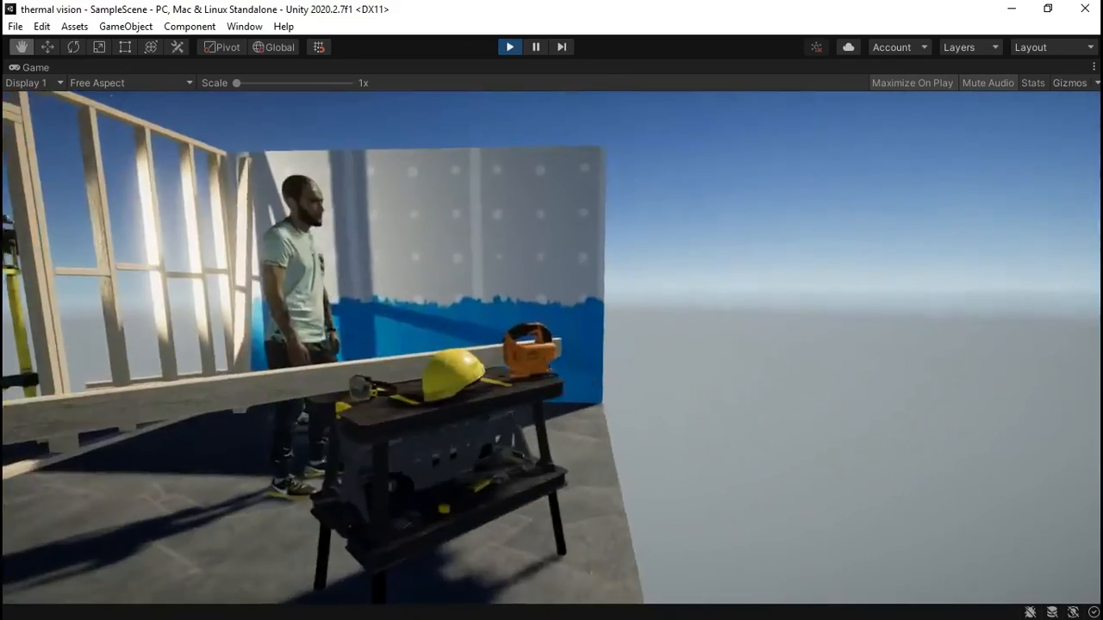
{"action": "key", "text": "space"}
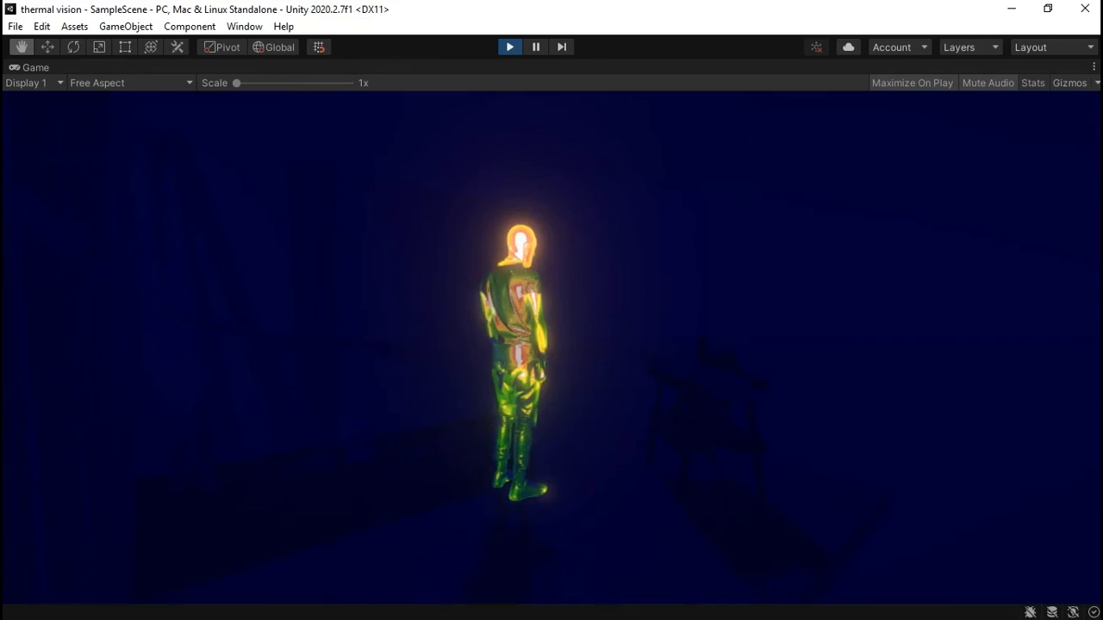
{"action": "key", "text": "space"}
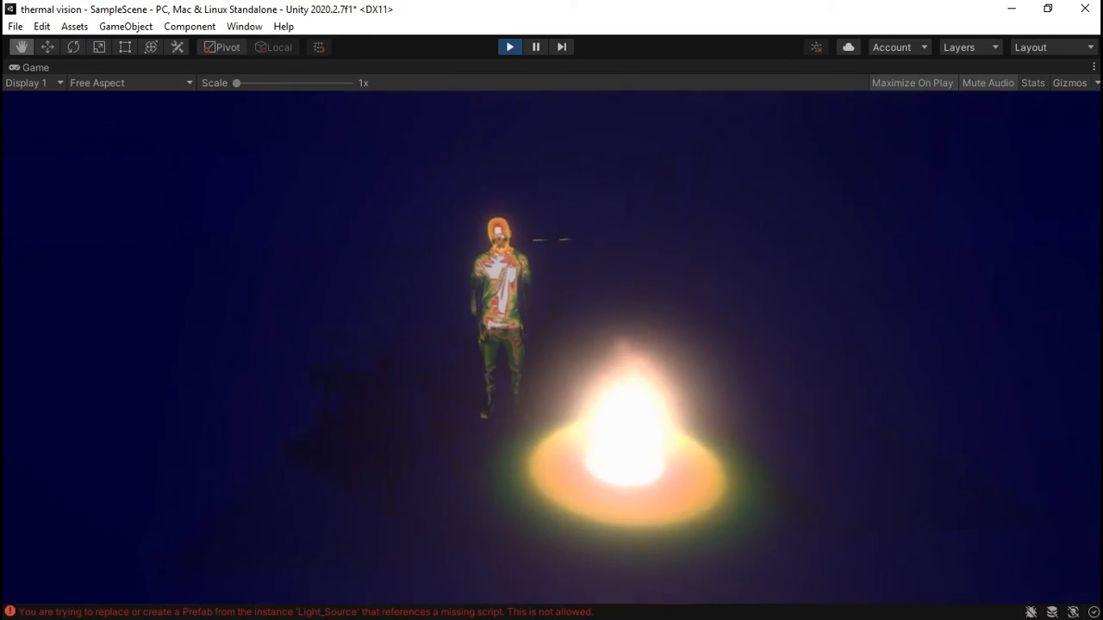
{"action": "key", "text": "space"}
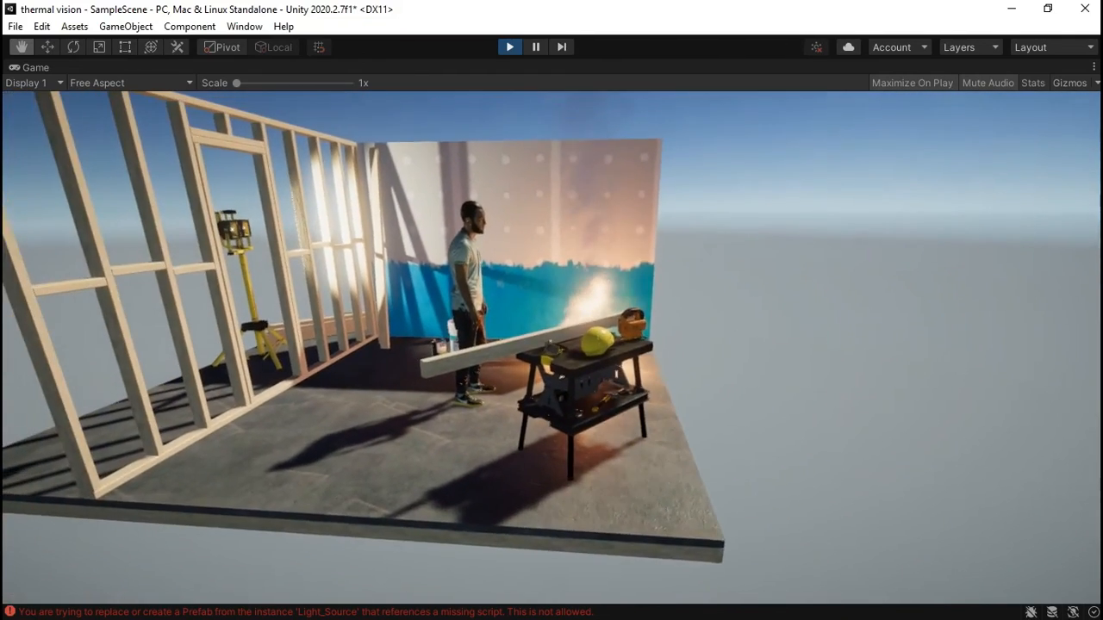
{"action": "key", "text": "space"}
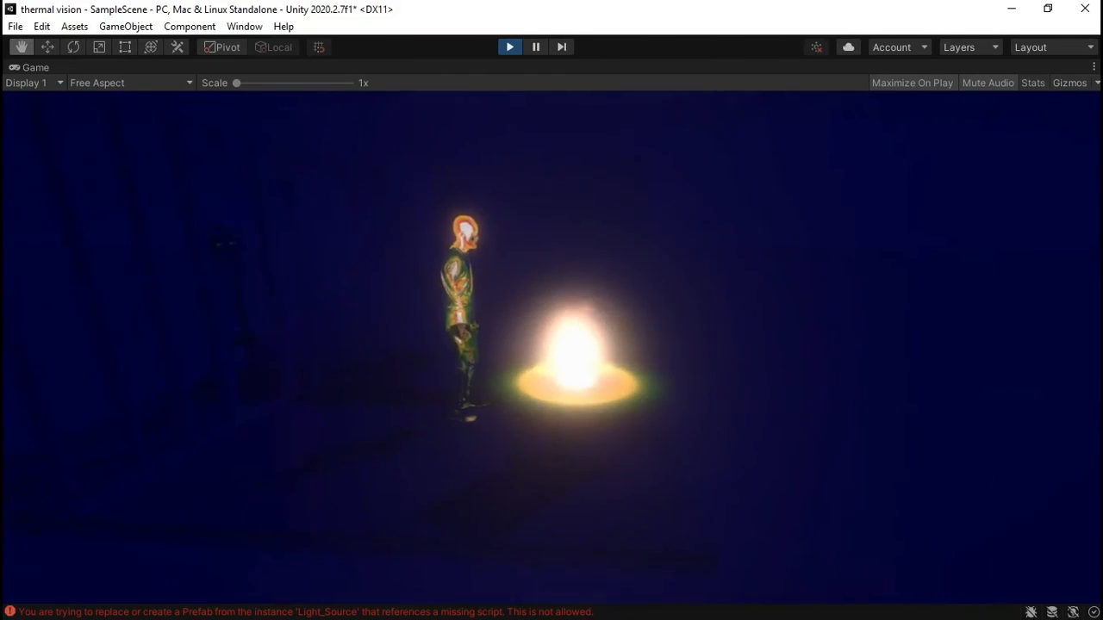